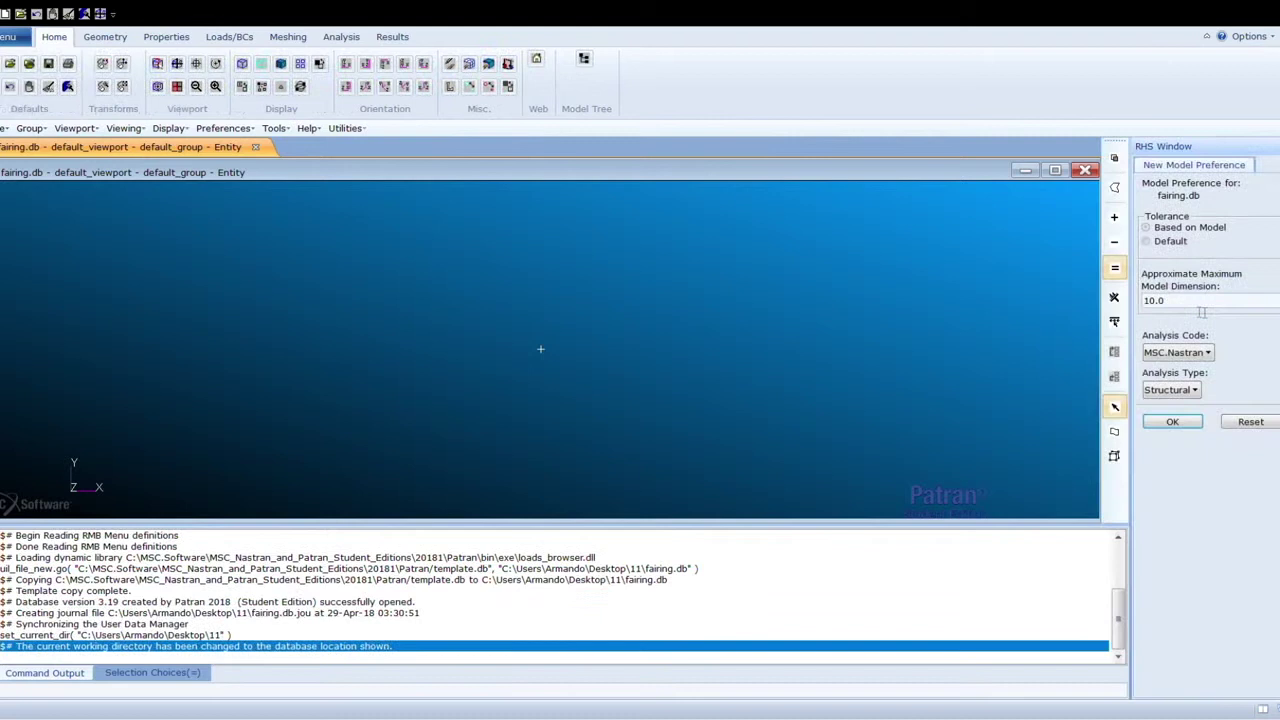
Step: Accept the new model preferences with the Default tolerance, keeping MSC.Nastran as analysis code and Structural as analysis type
{"action": "left_click", "coordinate": [1148, 241]}
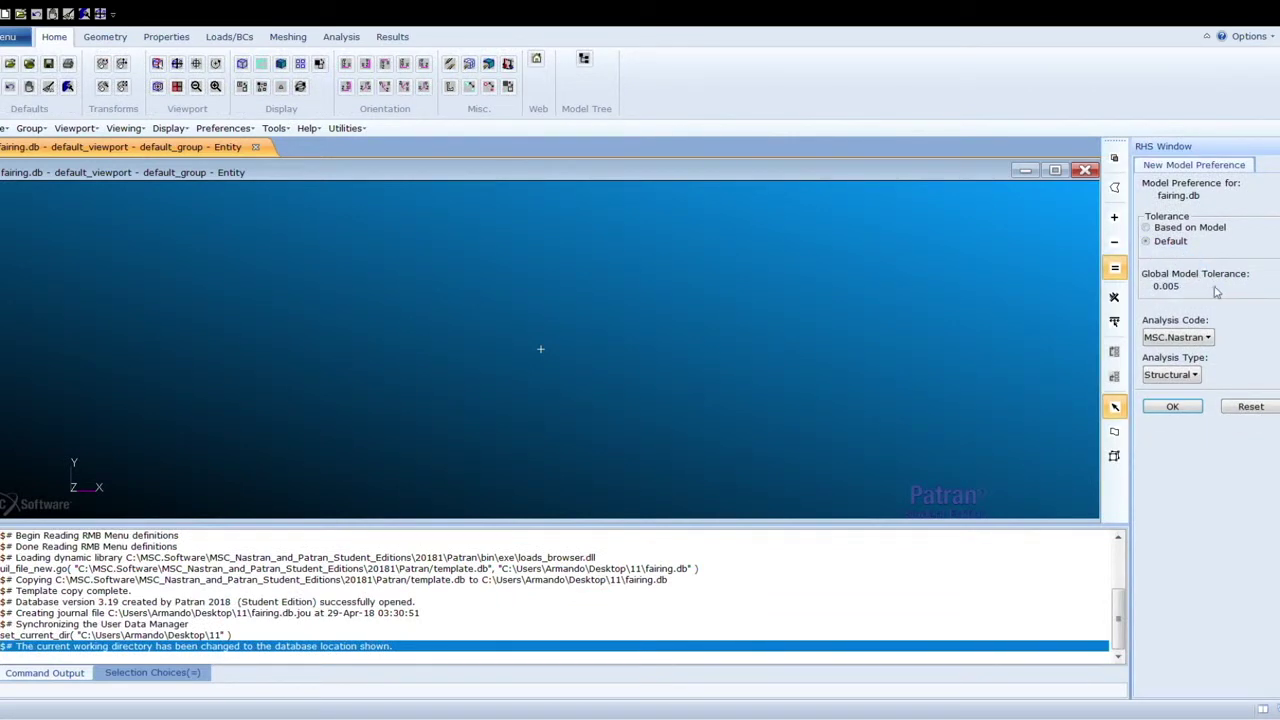
{"action": "left_click", "coordinate": [1173, 407]}
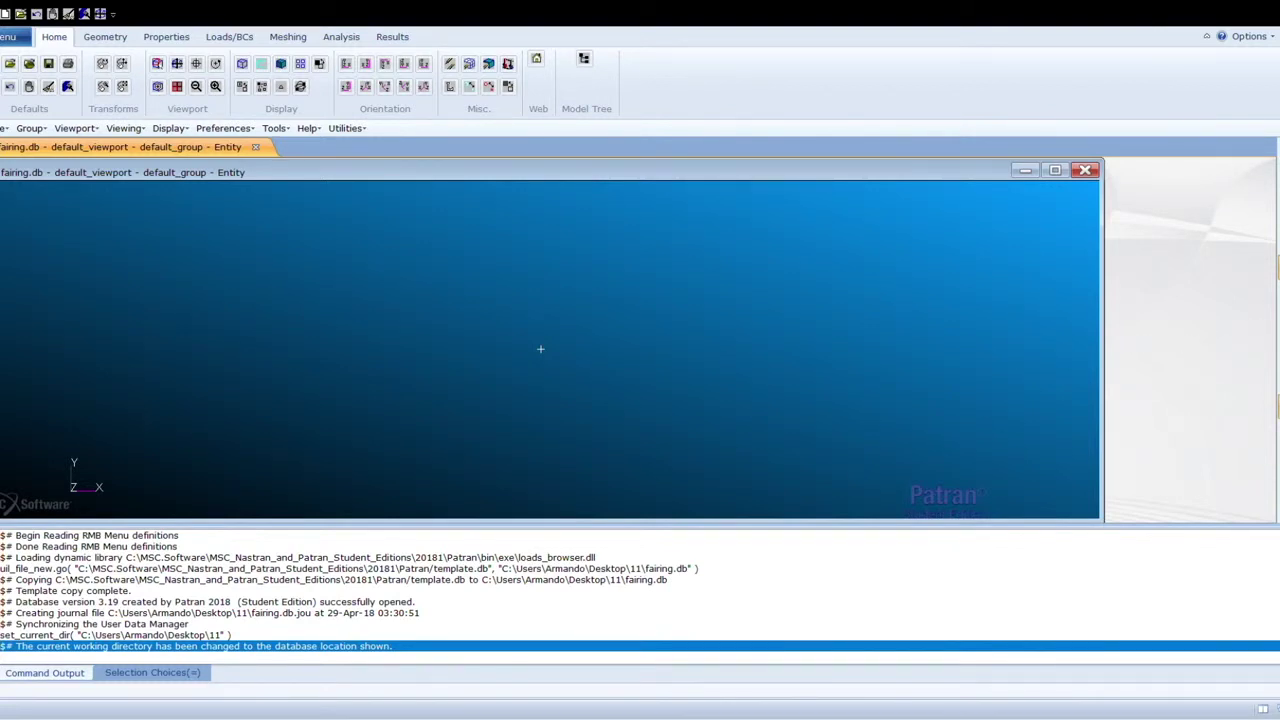
Step: Create a point at [30 0 0] in Coord 0 without auto execute, and enlarge the displayed point size
{"action": "left_click", "coordinate": [105, 37]}
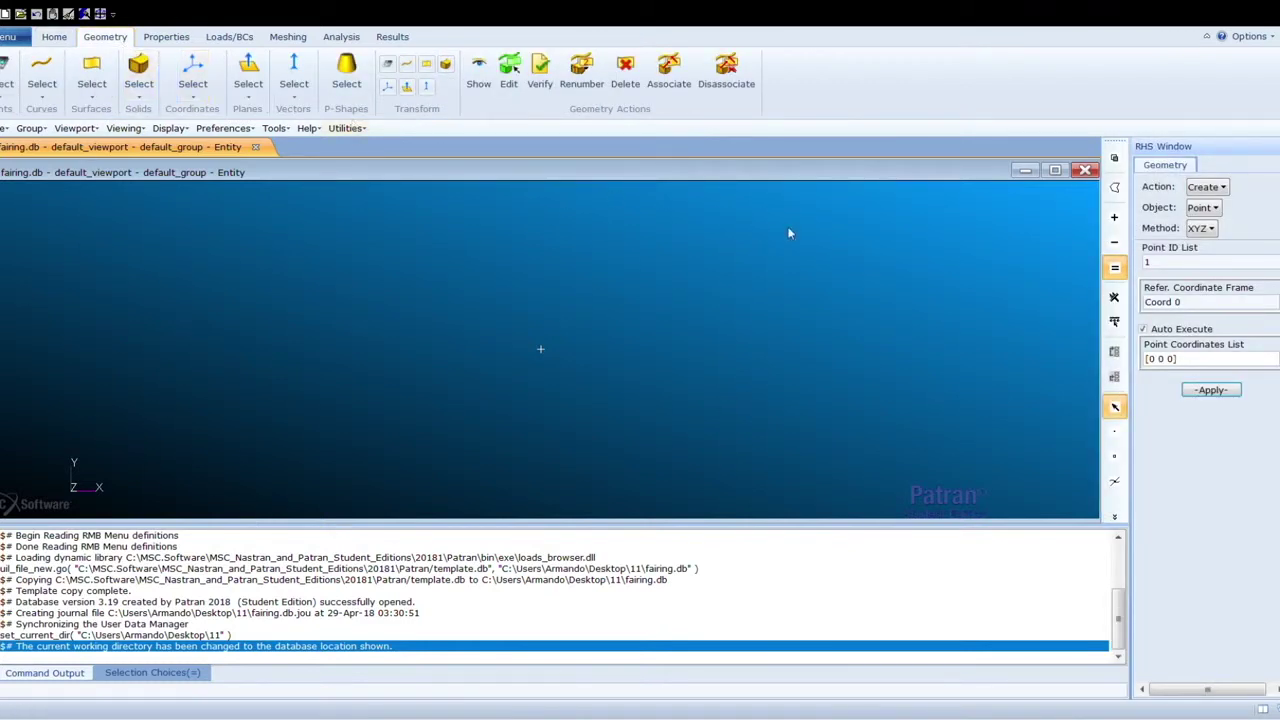
{"action": "left_click", "coordinate": [1152, 329]}
{"action": "left_click", "coordinate": [1151, 359]}
{"action": "type", "text": "3"}
{"action": "left_click", "coordinate": [1212, 391]}
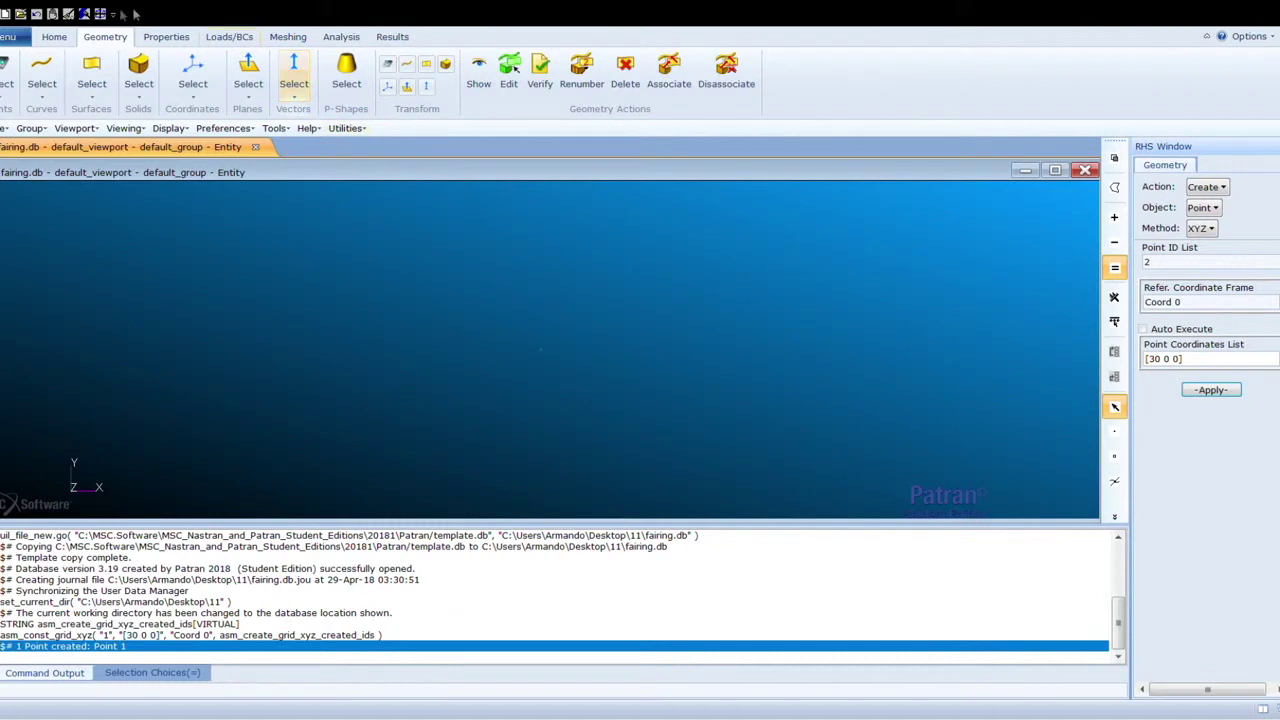
{"action": "left_click", "coordinate": [60, 38]}
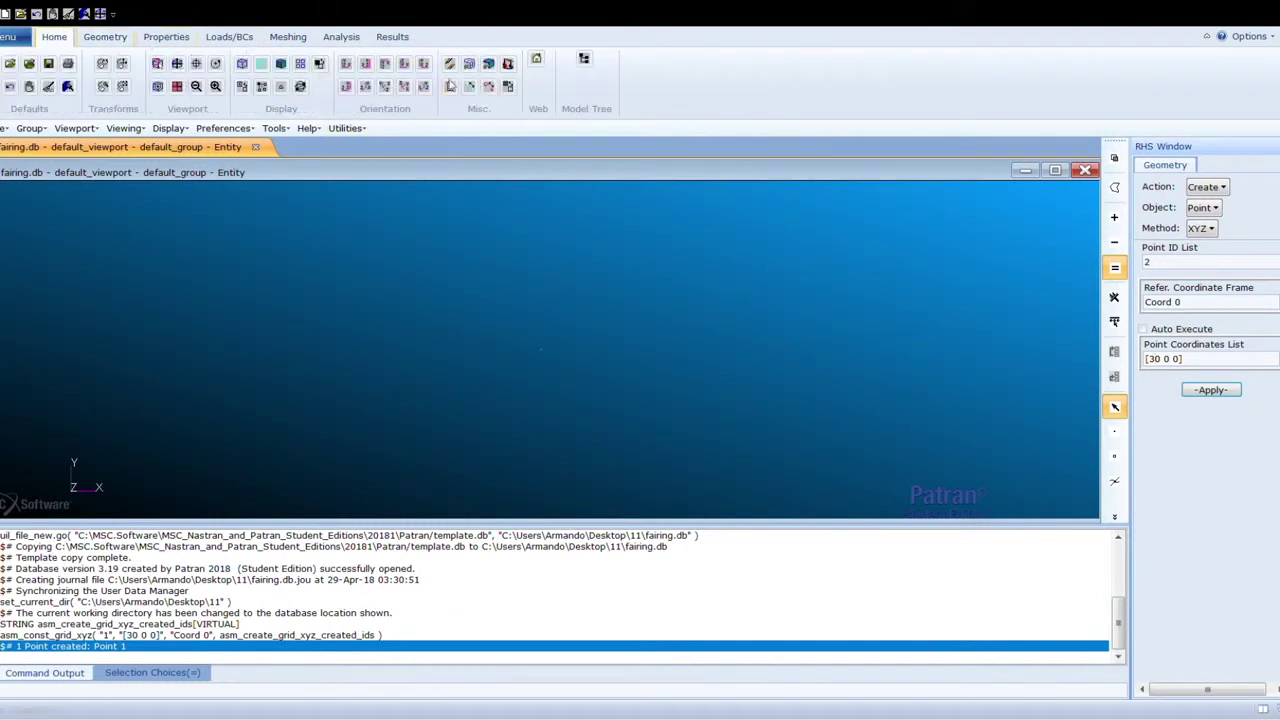
{"action": "left_click", "coordinate": [469, 87]}
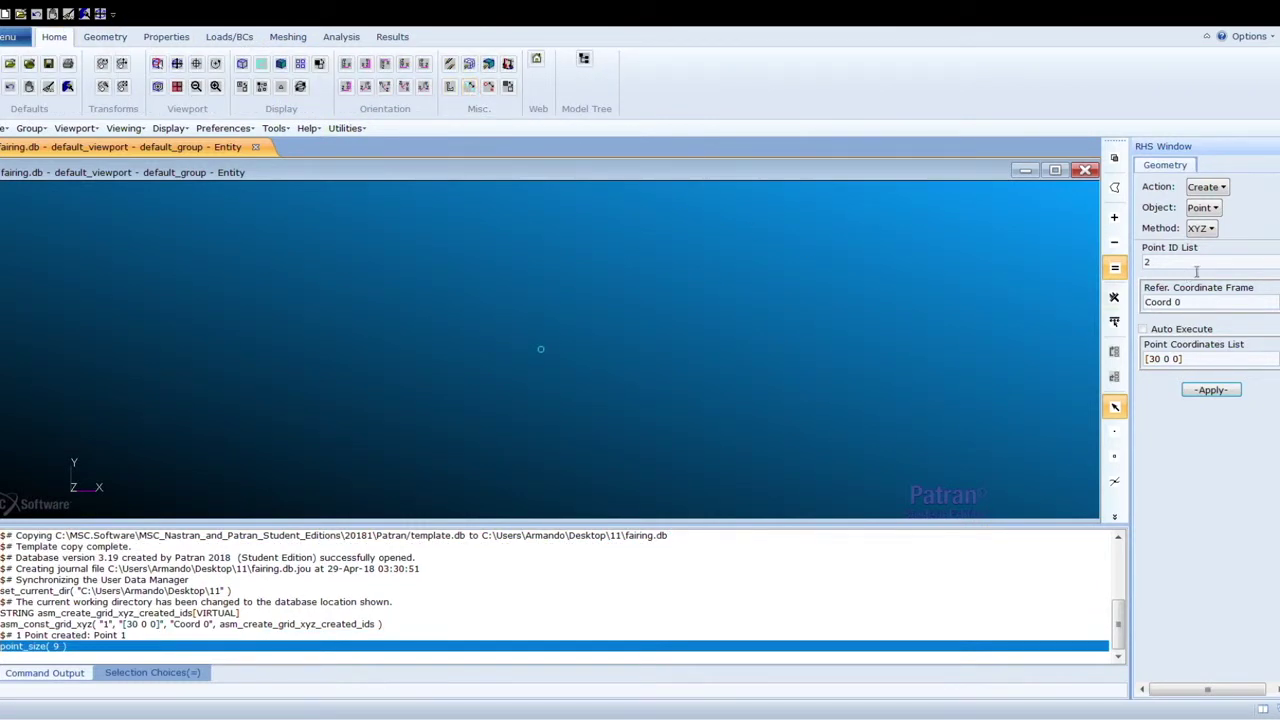
Step: Create a curve with the XYZ method using vector <0 120 0> and origin [50 40 0], without auto execute
{"action": "left_click", "coordinate": [1203, 208]}
{"action": "left_click", "coordinate": [1219, 246]}
{"action": "left_click", "coordinate": [1207, 232]}
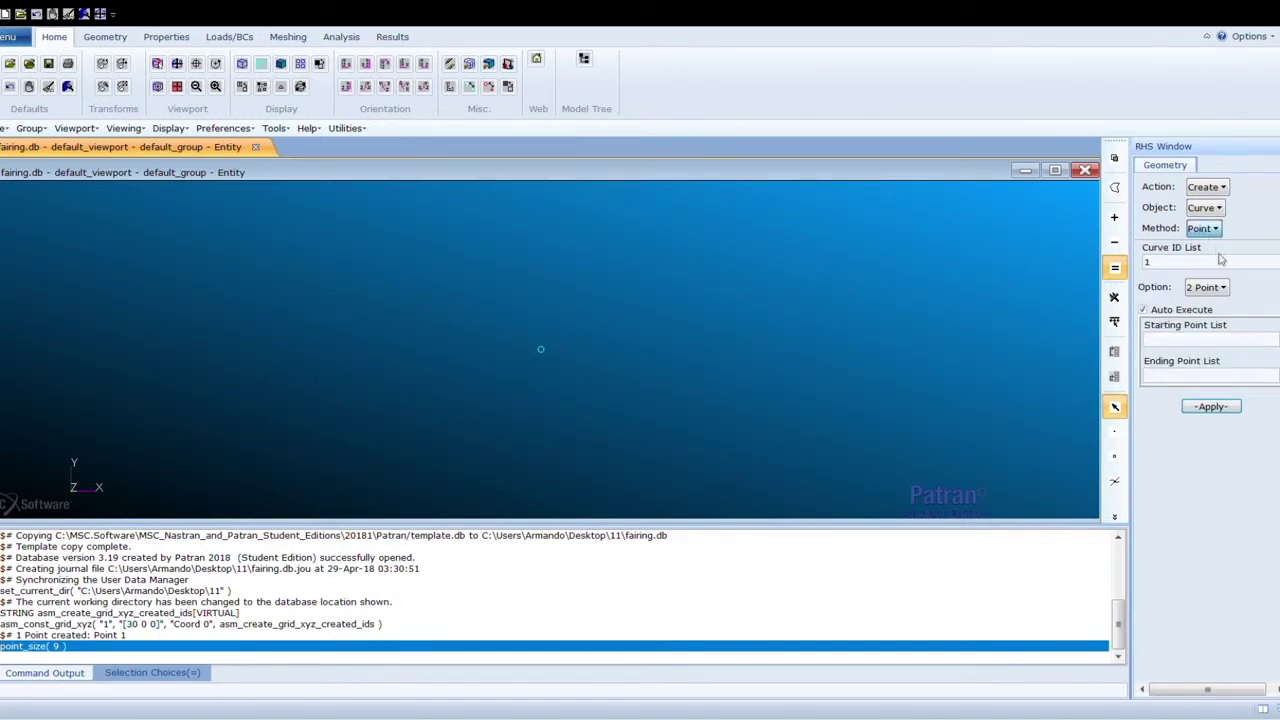
{"action": "left_click", "coordinate": [1236, 518]}
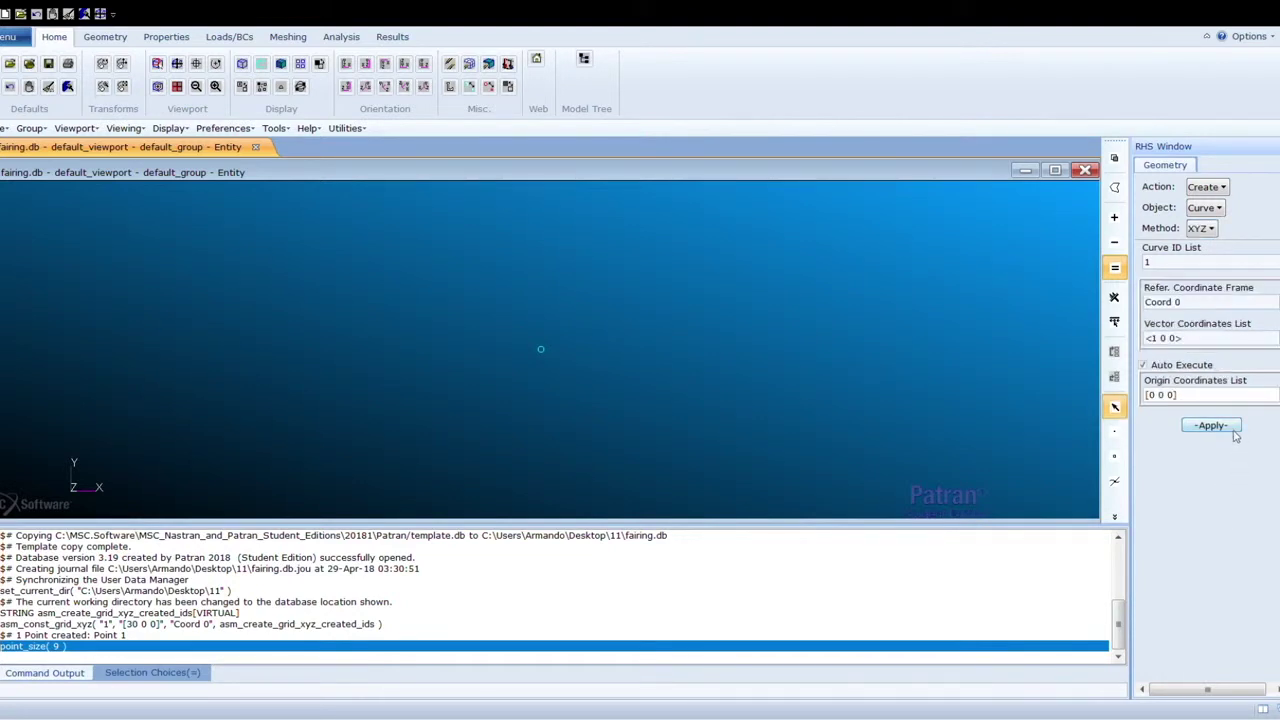
{"action": "left_click", "coordinate": [1157, 338]}
{"action": "key", "text": "BackSpace"}
{"action": "type", "text": "0 "}
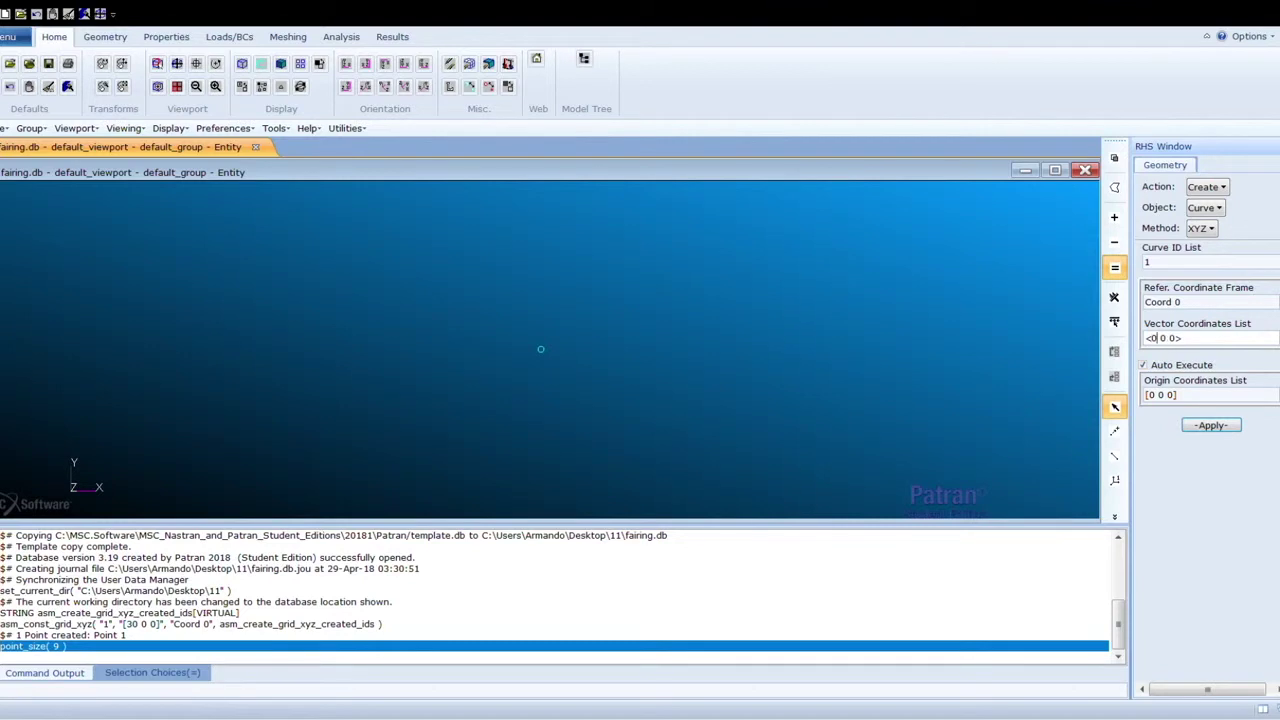
{"action": "type", "text": "12"}
{"action": "left_click", "coordinate": [1144, 365]}
{"action": "left_click", "coordinate": [1162, 396]}
{"action": "type", "text": "50 4"}
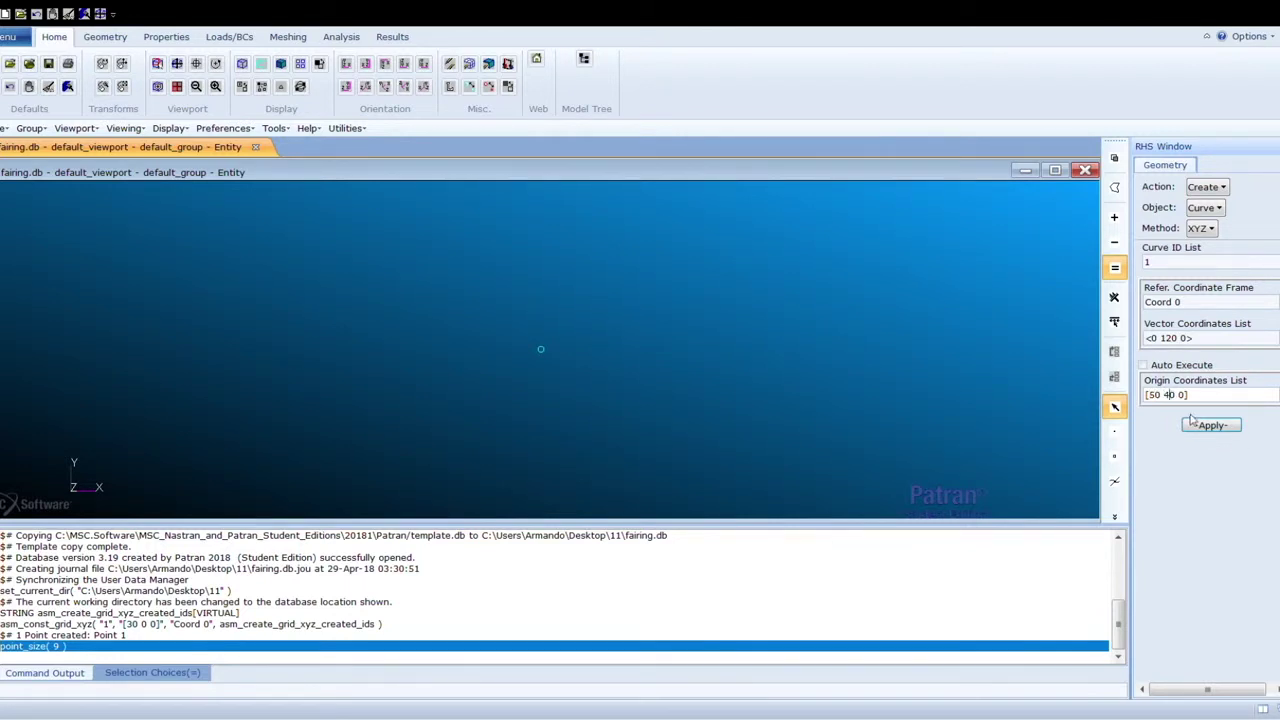
{"action": "left_click", "coordinate": [1210, 426]}
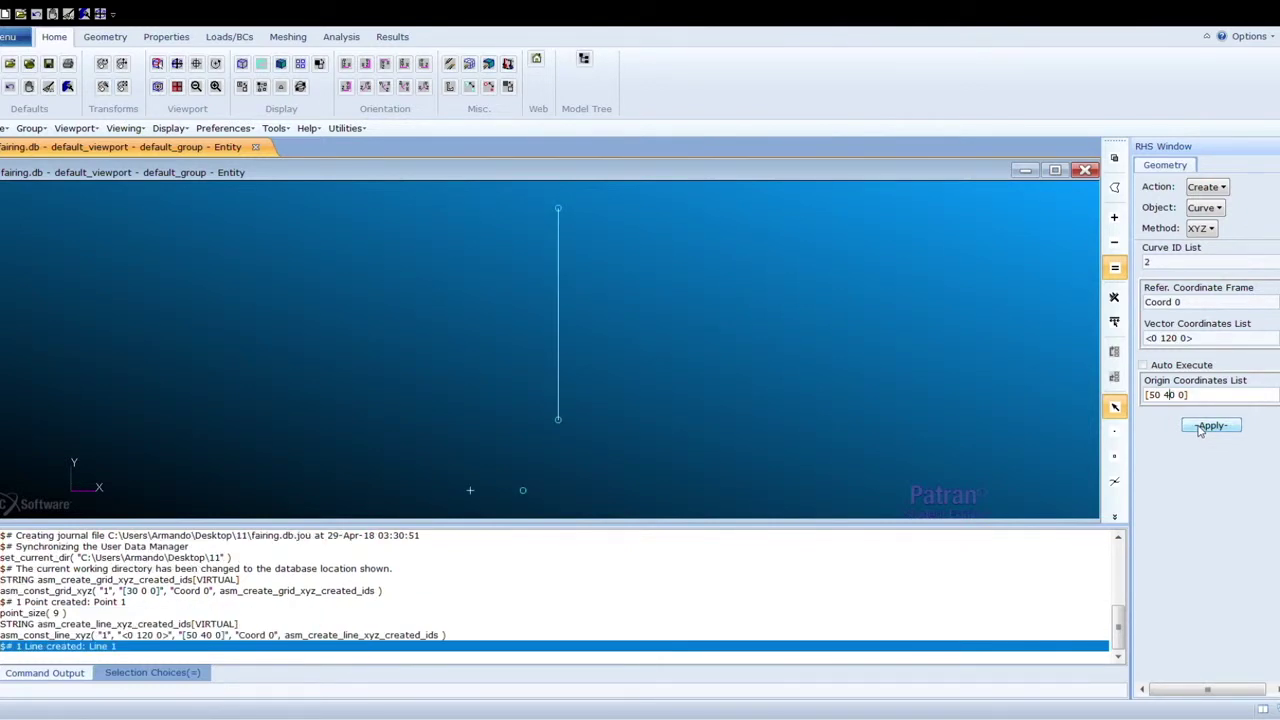
Step: Create a two-point curve from Point 1 to the lower end of the vertical line, and show the entity labels
{"action": "left_click", "coordinate": [1201, 229]}
{"action": "left_click", "coordinate": [1240, 262]}
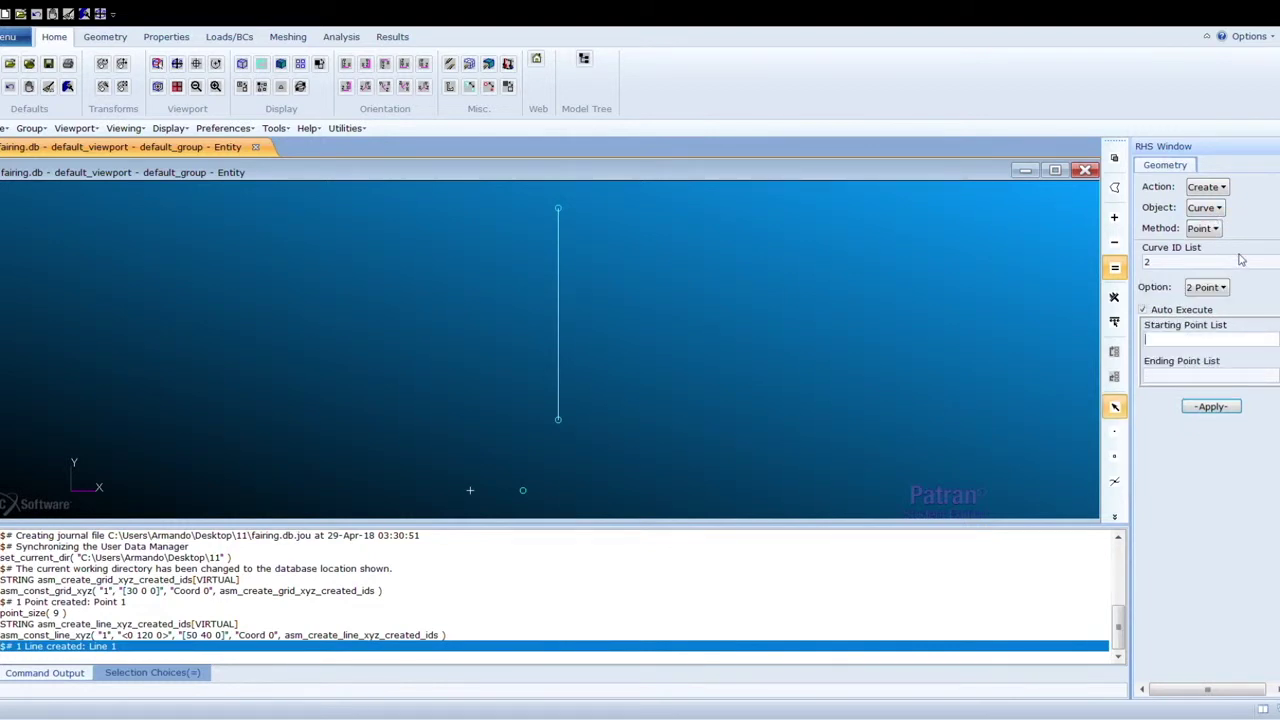
{"action": "left_click", "coordinate": [1142, 311]}
{"action": "left_click", "coordinate": [522, 490]}
{"action": "left_click", "coordinate": [1205, 380]}
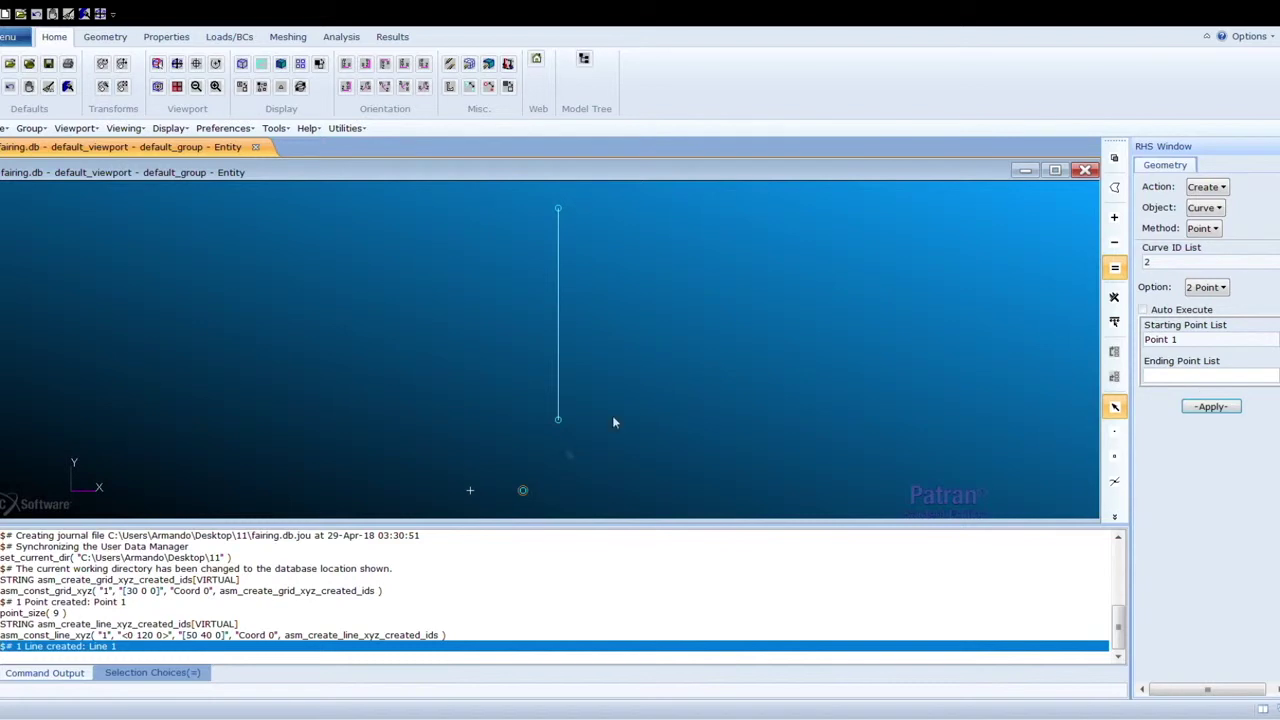
{"action": "left_click", "coordinate": [559, 420]}
{"action": "left_click", "coordinate": [1205, 407]}
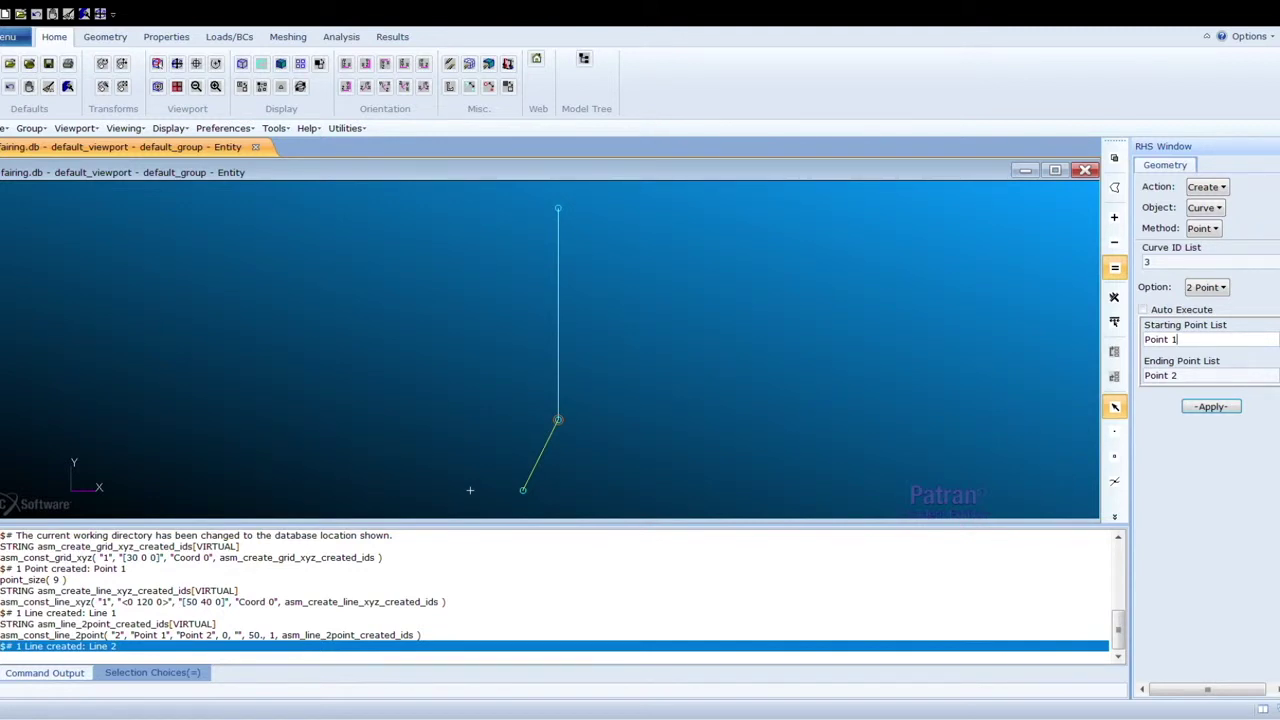
{"action": "left_click", "coordinate": [319, 64]}
Step: Create revolved surfaces from Curve 1 and Curve 2 about axis Coord 0.2 with a total angle of 360
{"action": "left_click", "coordinate": [108, 40]}
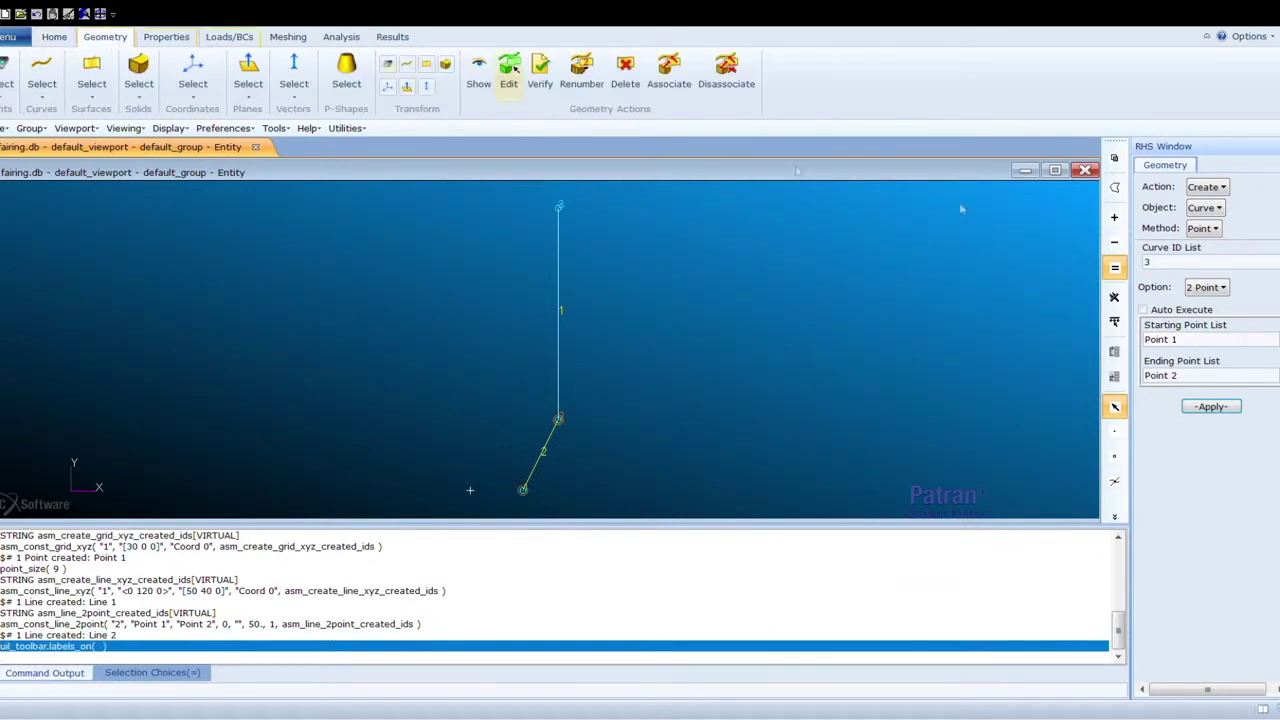
{"action": "left_click", "coordinate": [1212, 209]}
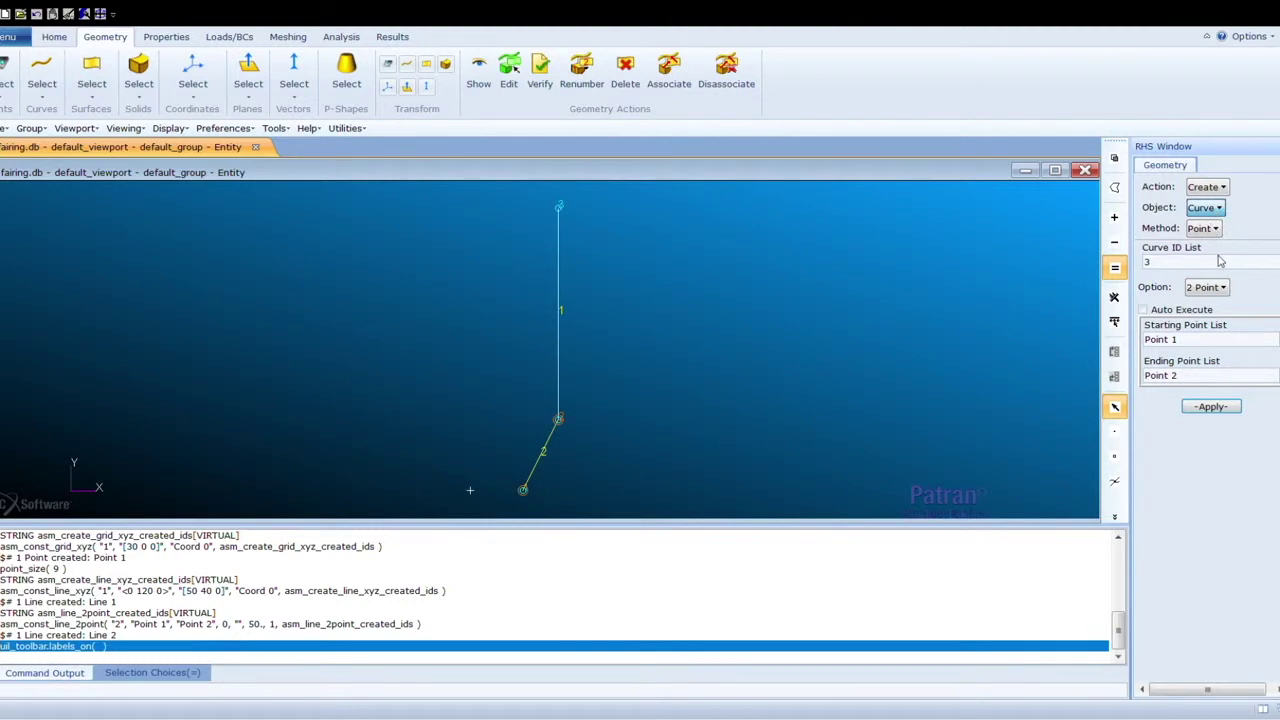
{"action": "left_click", "coordinate": [1218, 258]}
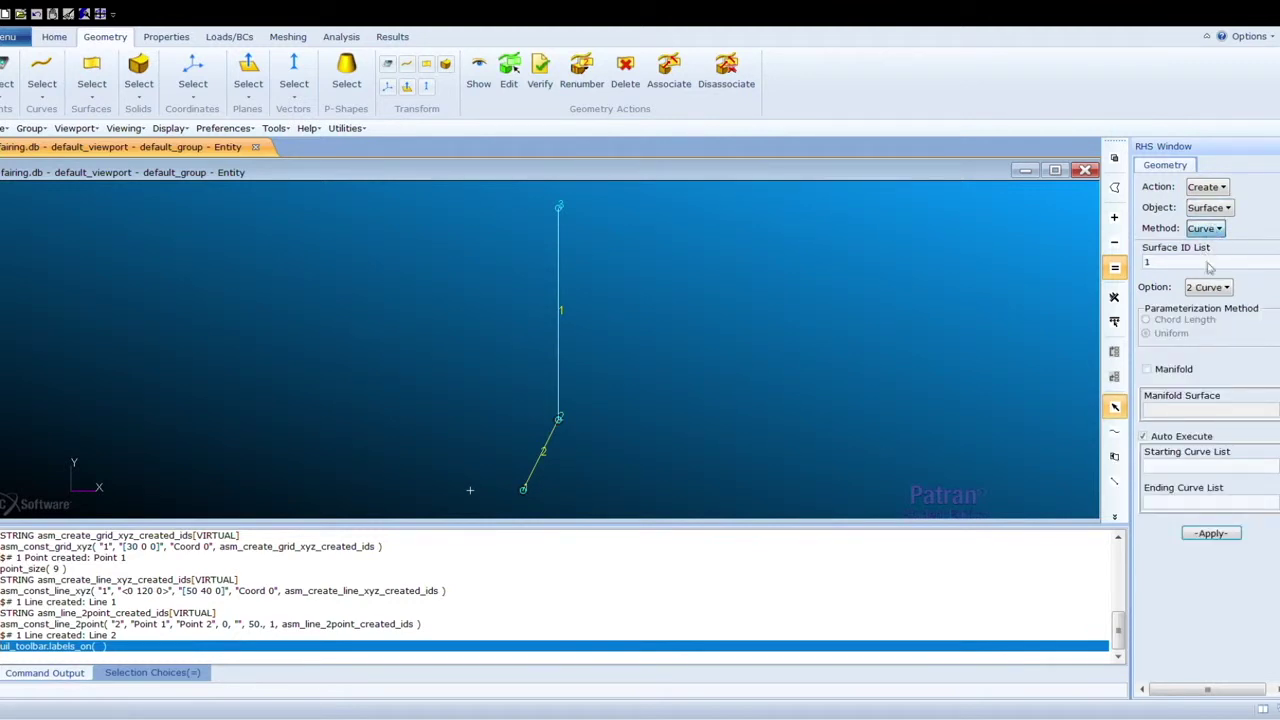
{"action": "left_click", "coordinate": [1232, 510]}
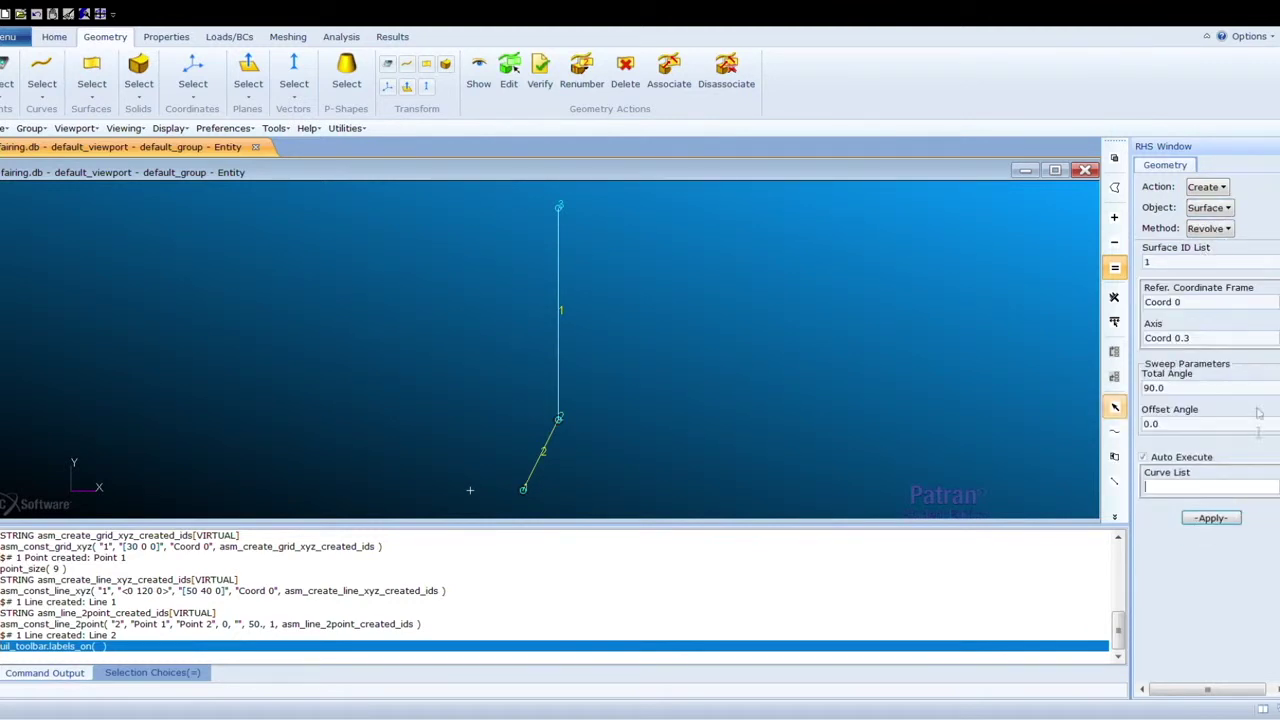
{"action": "left_click", "coordinate": [1204, 343]}
{"action": "key", "text": "BackSpace"}
{"action": "type", "text": "2"}
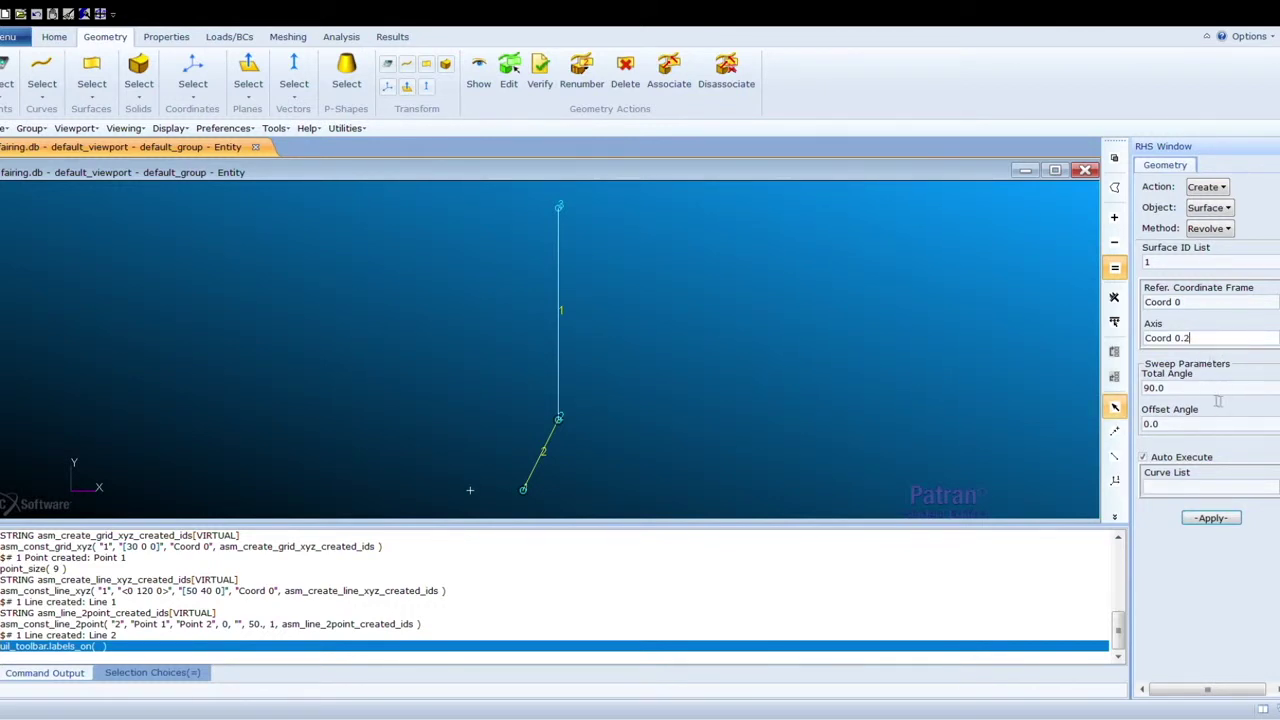
{"action": "left_click_drag", "start_coordinate": [1209, 395], "coordinate": [1152, 393]}
{"action": "type", "text": "36"}
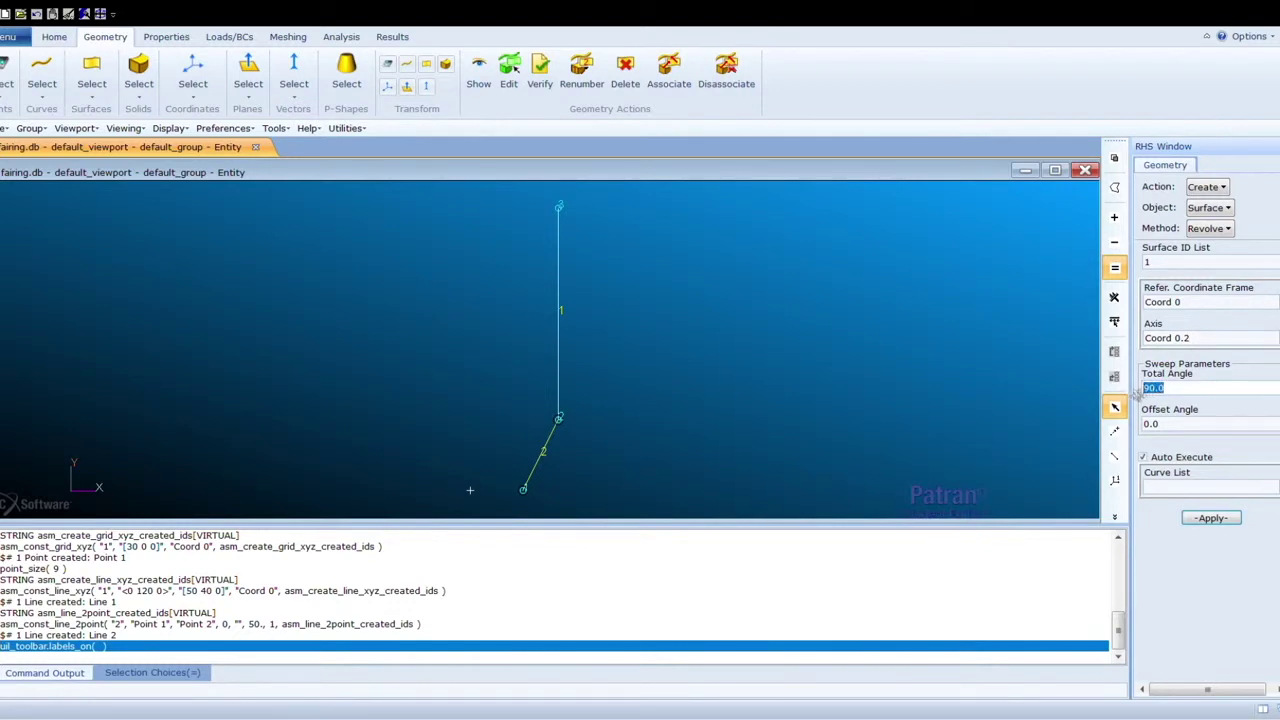
{"action": "type", "text": "0"}
{"action": "left_click", "coordinate": [1195, 493]}
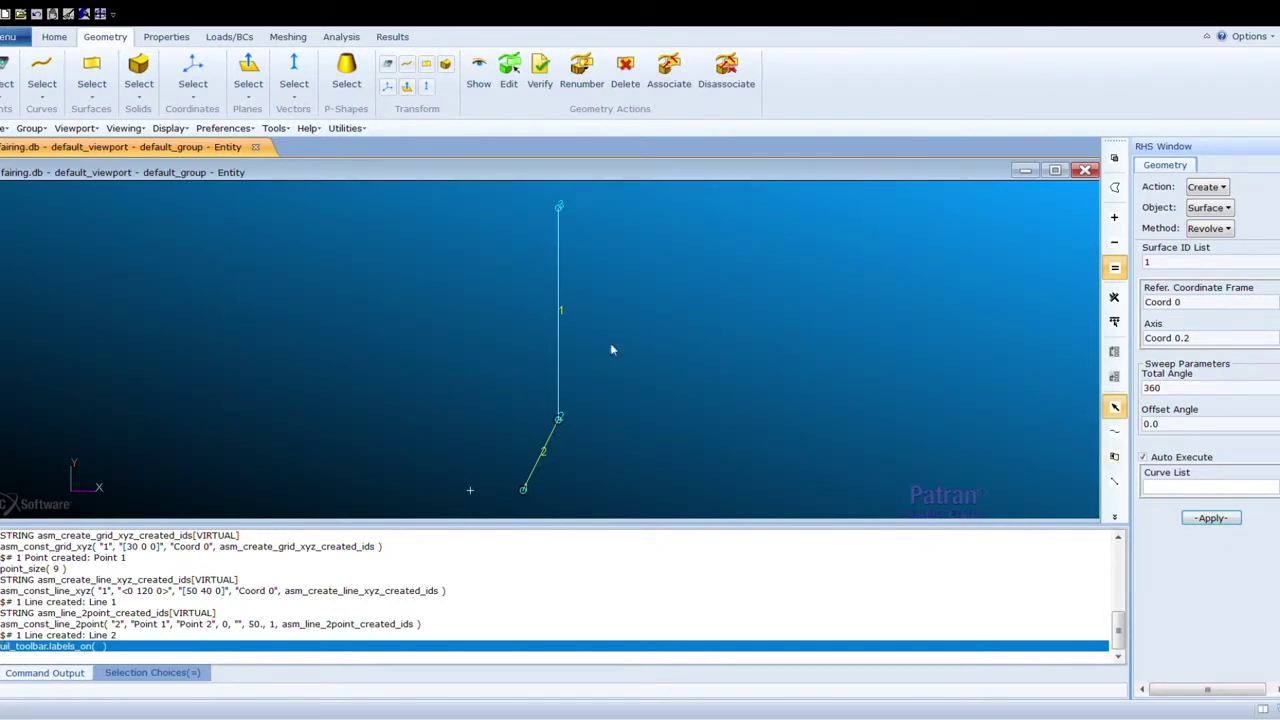
{"action": "left_click", "coordinate": [561, 373]}
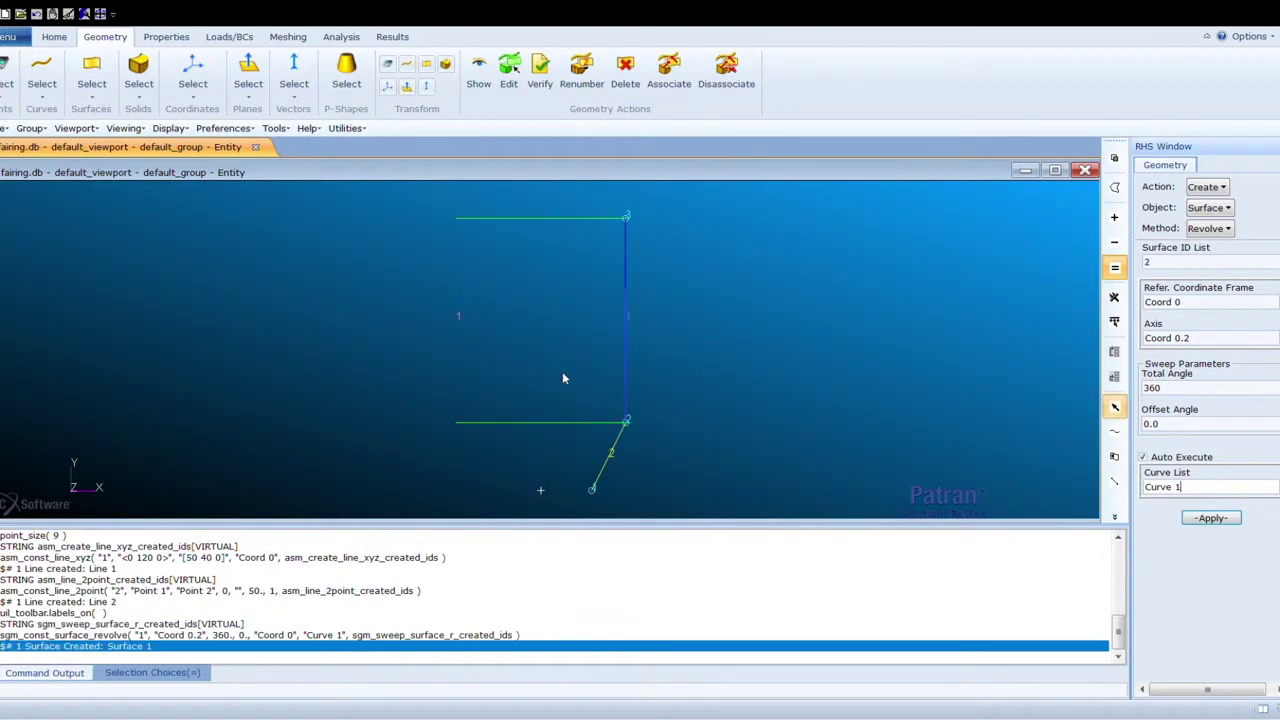
{"action": "left_click", "coordinate": [617, 451]}
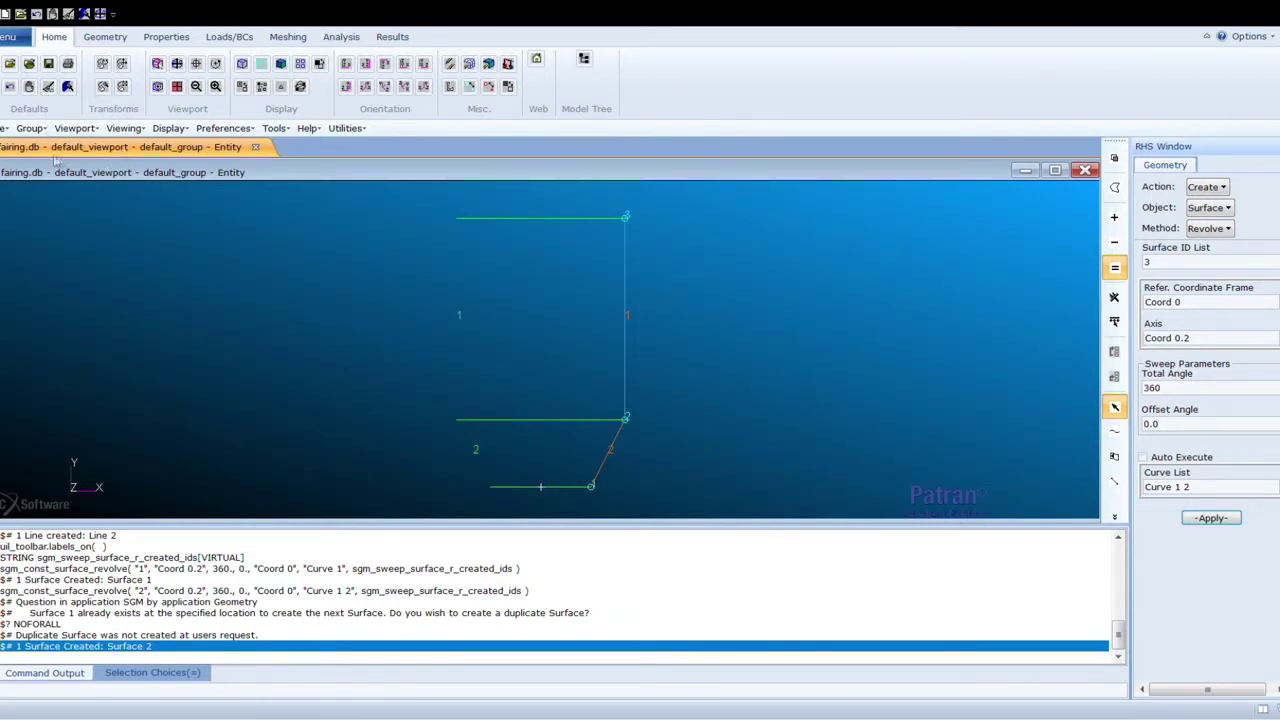
Step: Set the model absolute view angles to 30 0 0 and the number of geometry display lines to 3
{"action": "left_click", "coordinate": [126, 209]}
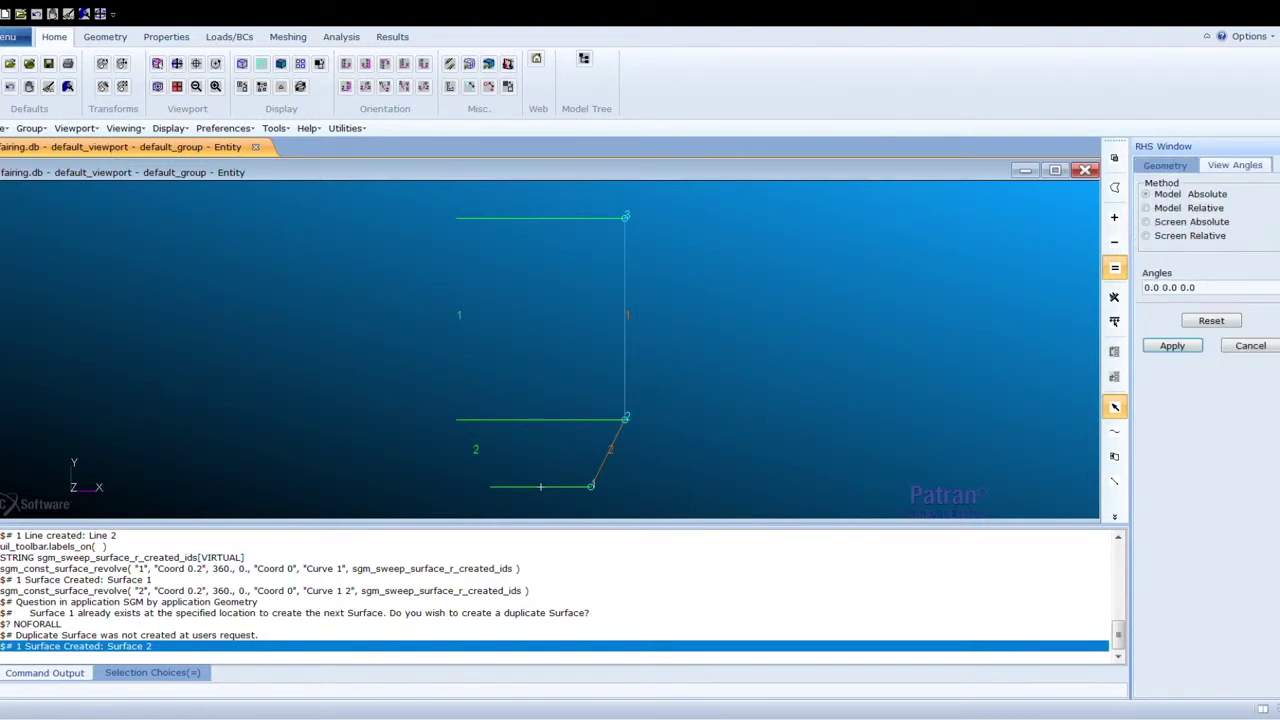
{"action": "left_click_drag", "start_coordinate": [1211, 289], "coordinate": [1127, 291]}
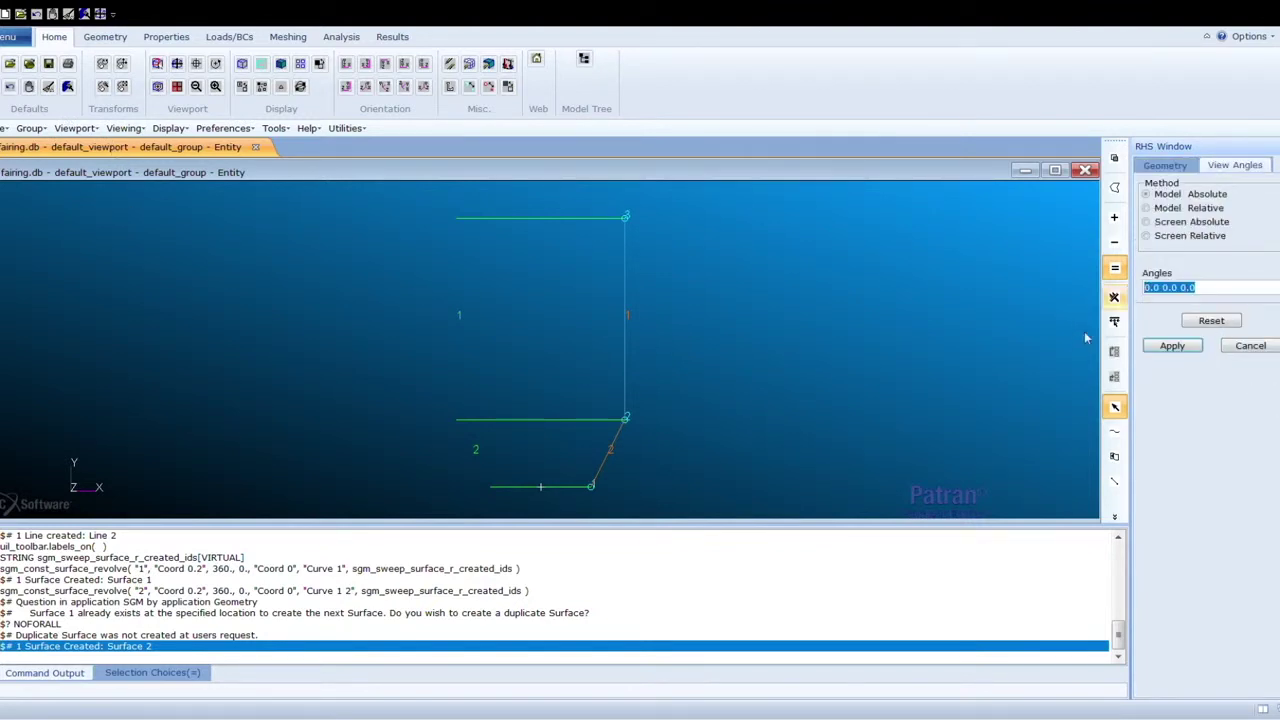
{"action": "type", "text": "30 "}
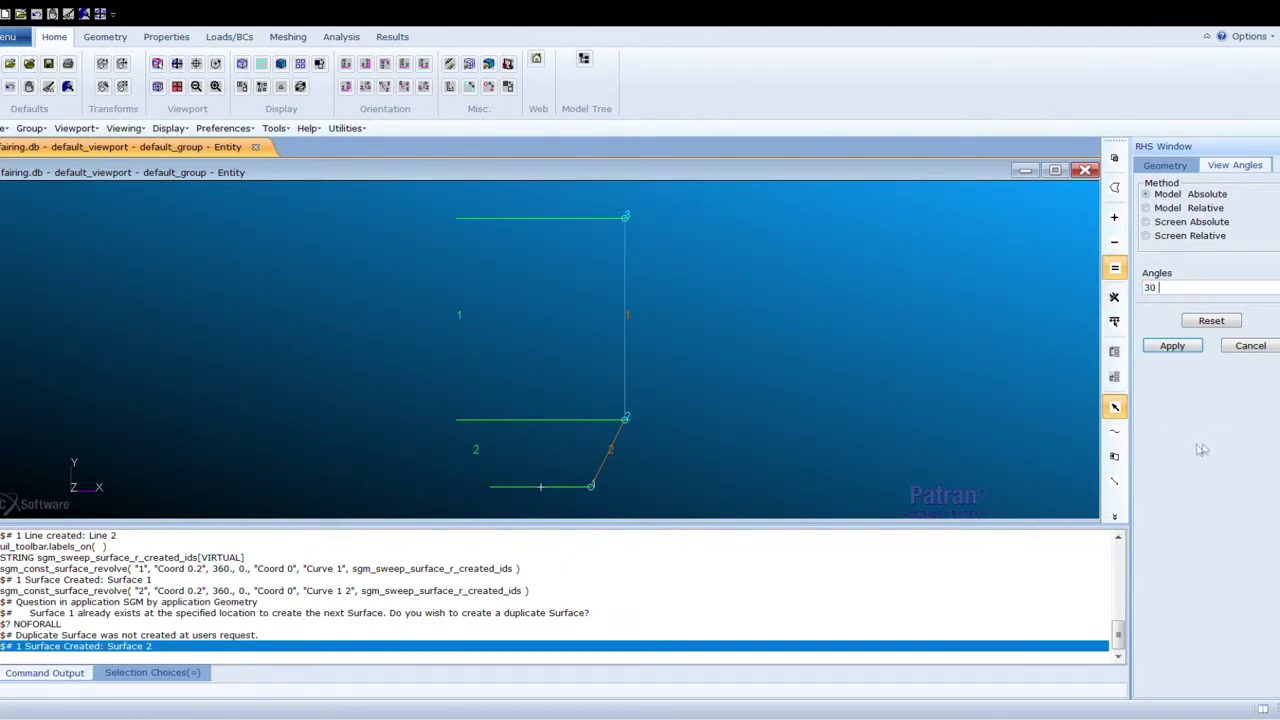
{"action": "type", "text": "0 0"}
{"action": "left_click", "coordinate": [1172, 345]}
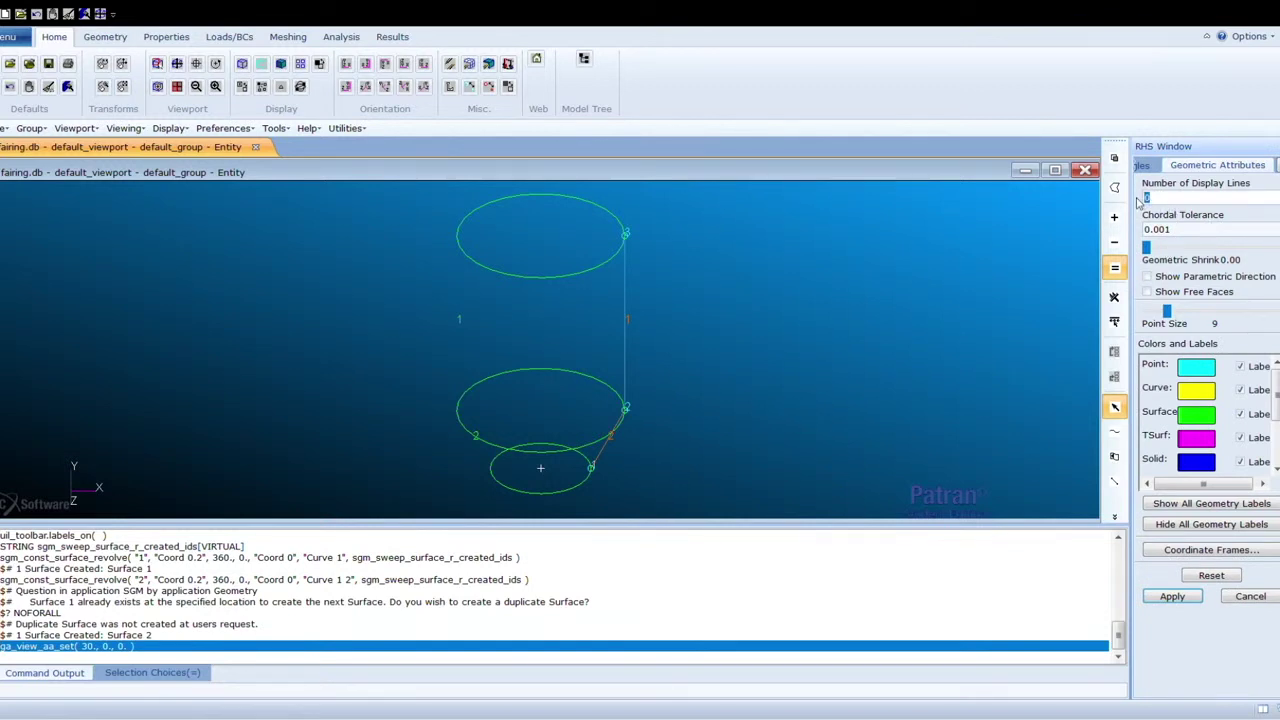
{"action": "type", "text": "3"}
{"action": "left_click", "coordinate": [1172, 596]}
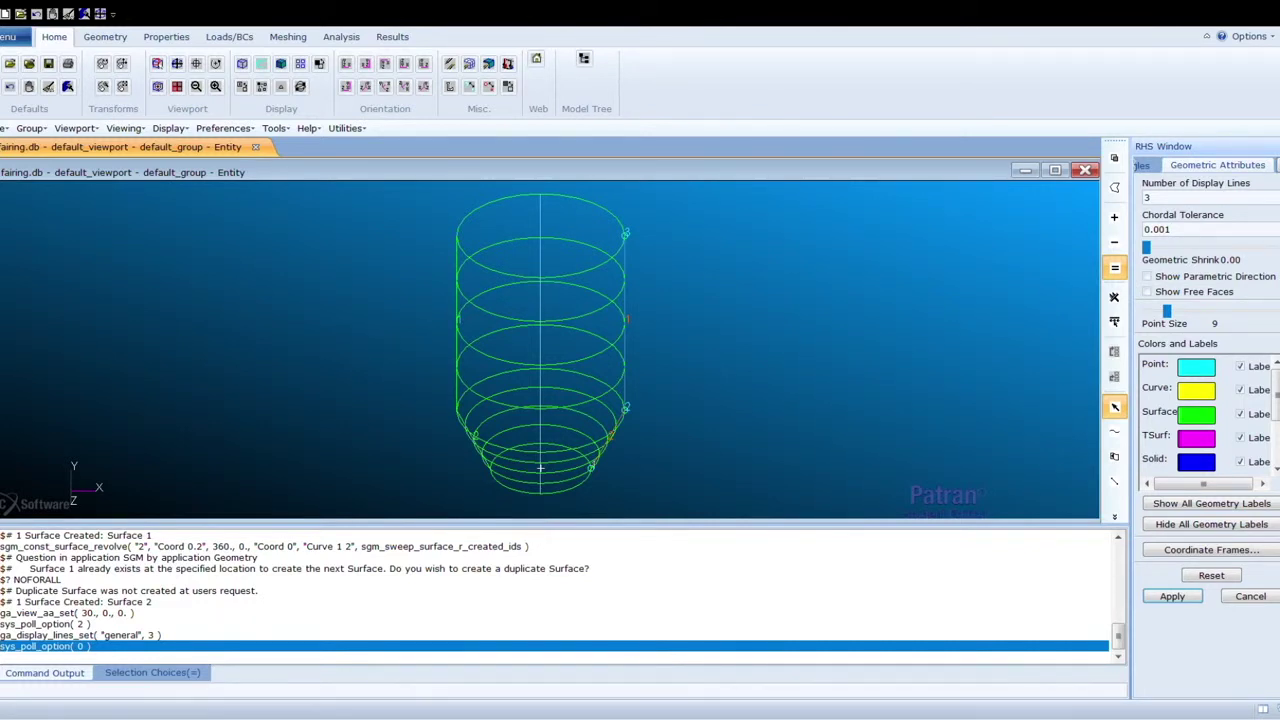
Step: Create a uniform mesh seed of 36 elements on the top circular edge of the cylindrical surface, without auto execute
{"action": "left_click", "coordinate": [296, 38]}
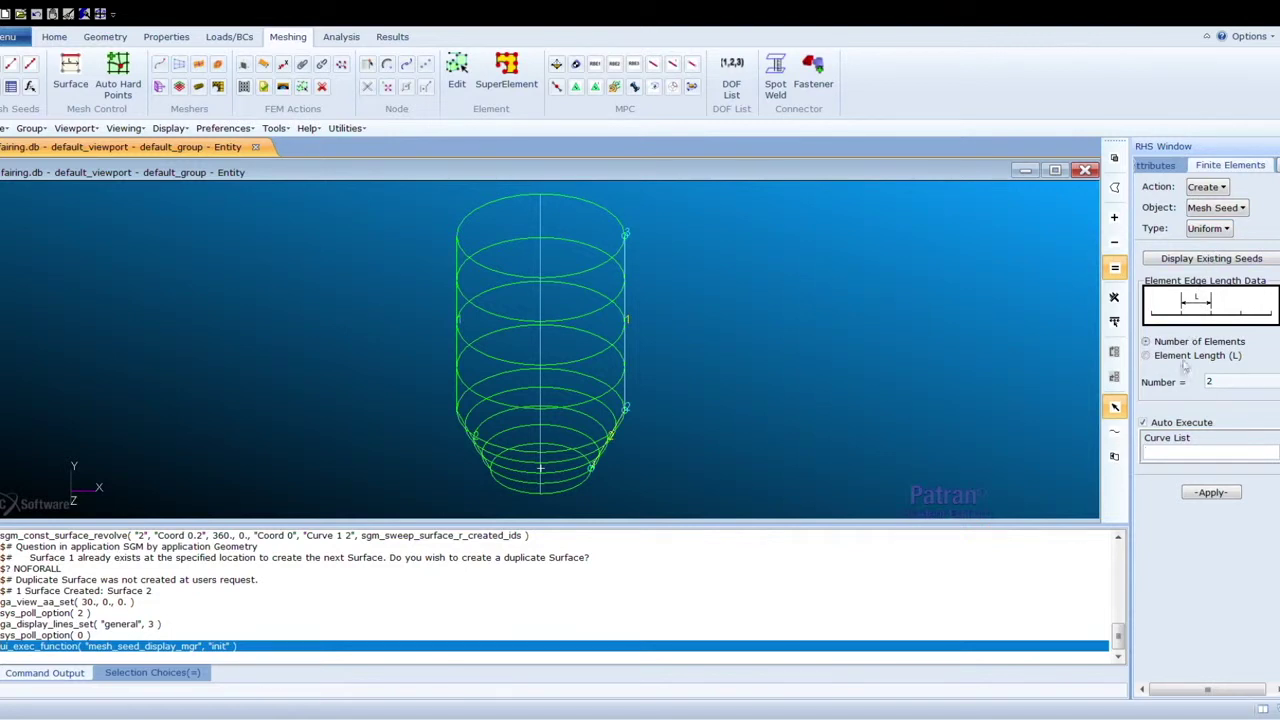
{"action": "double_click", "coordinate": [1210, 381]}
{"action": "type", "text": "36"}
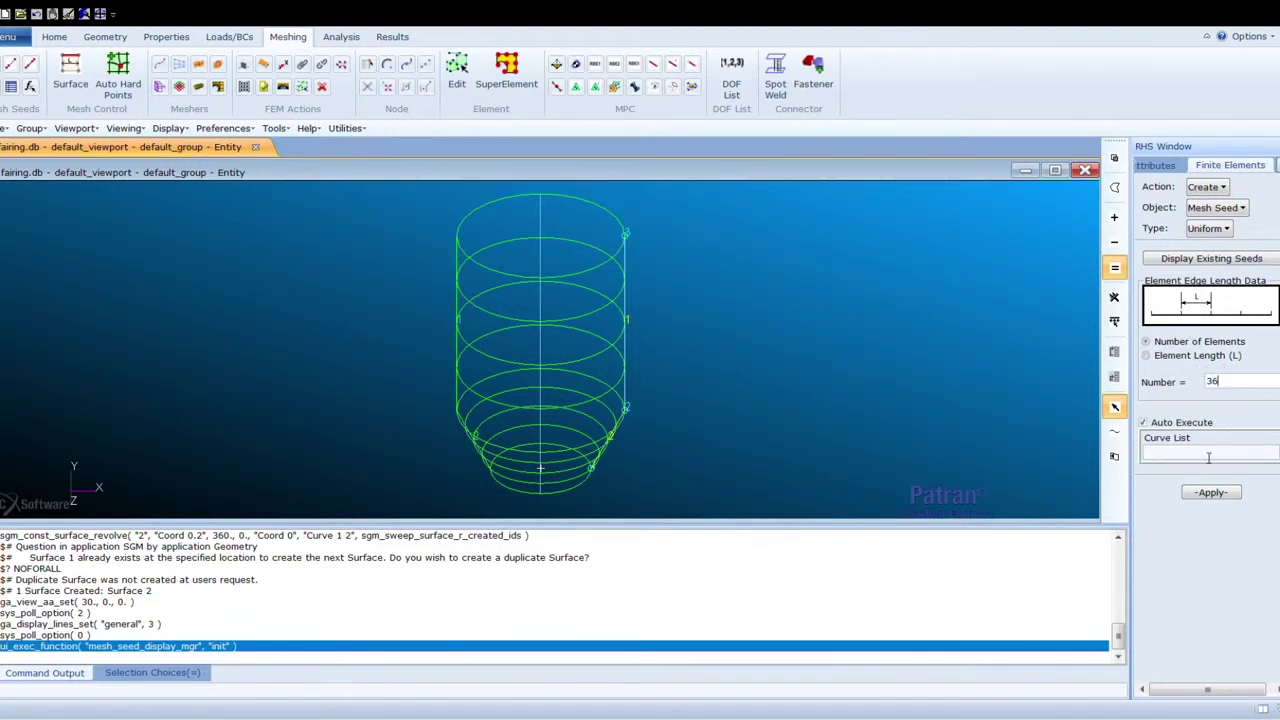
{"action": "left_click", "coordinate": [1145, 422]}
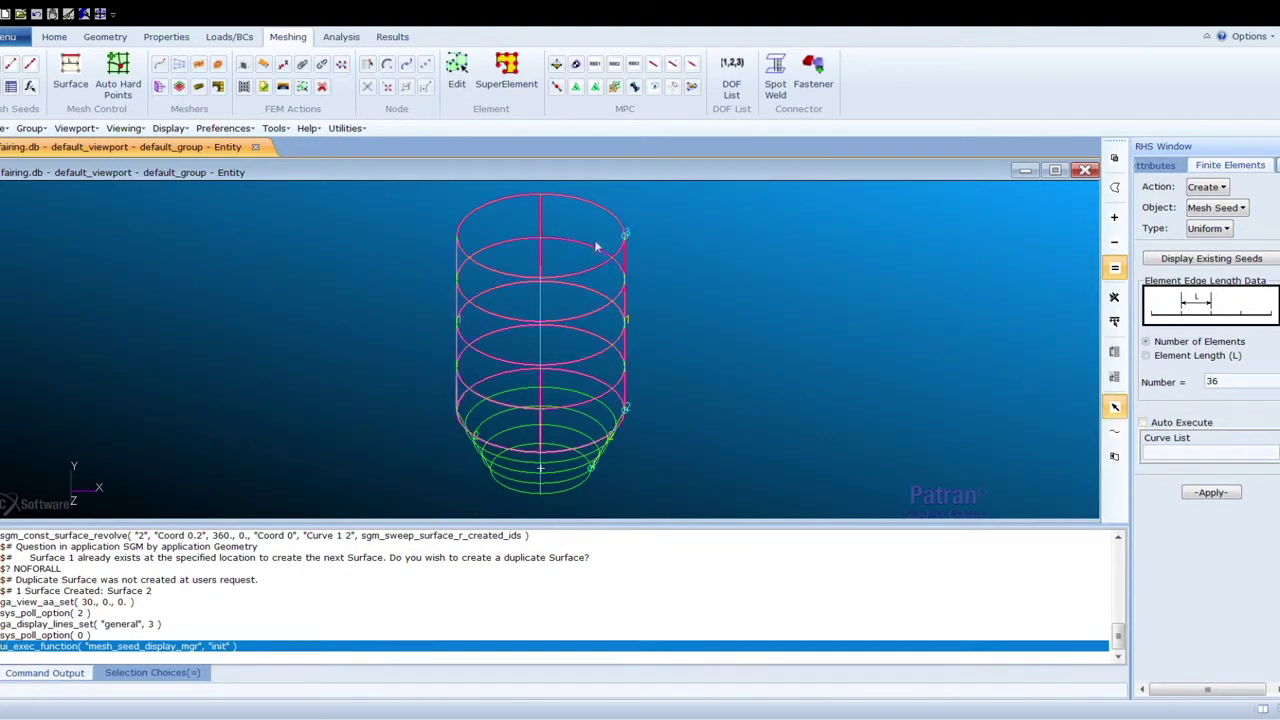
{"action": "left_click", "coordinate": [606, 270]}
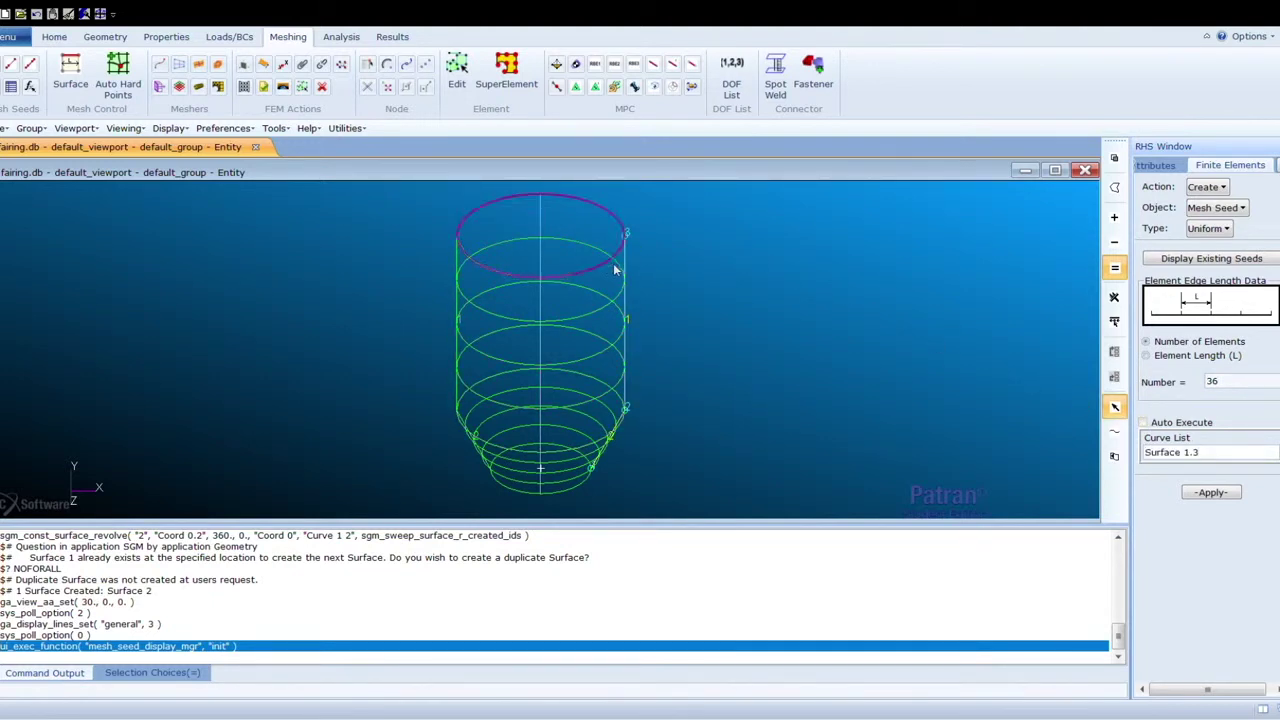
{"action": "left_click", "coordinate": [1211, 492]}
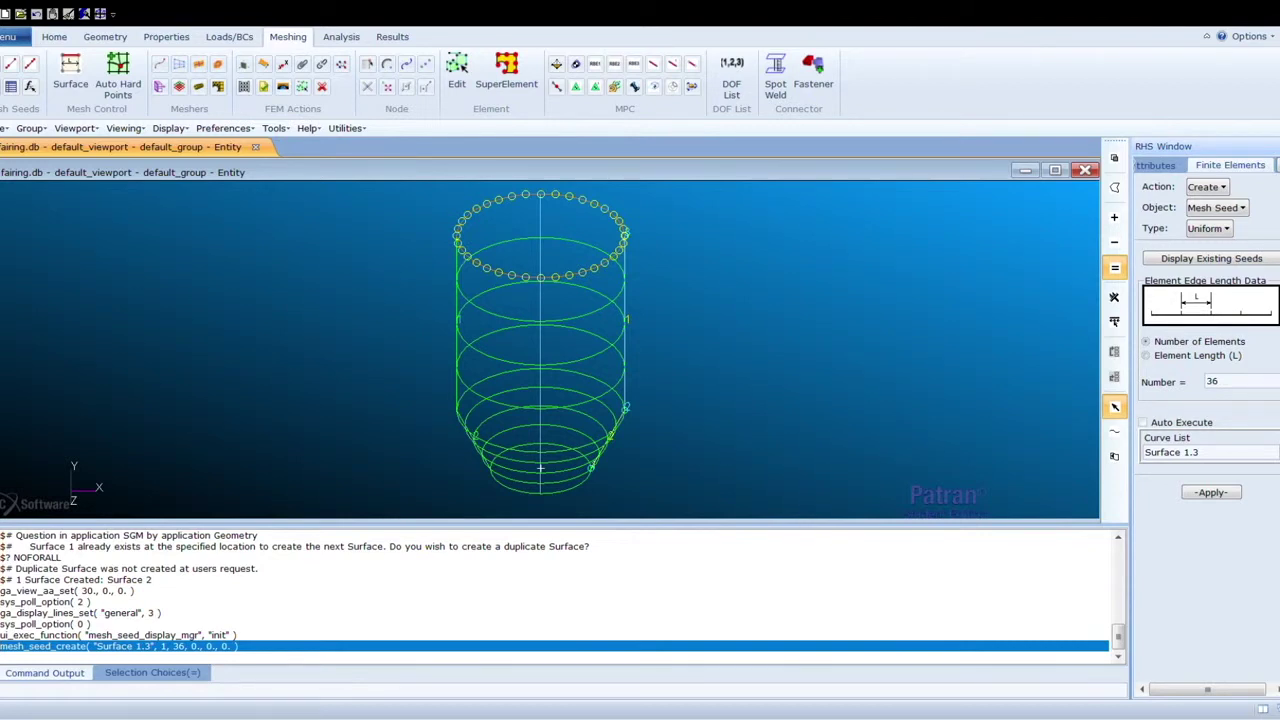
Step: Create a one-way bias mesh seed with L1 of 7 and L2 of 10 on Curve 1, without auto execute
{"action": "left_click", "coordinate": [1200, 235]}
{"action": "left_click", "coordinate": [1224, 265]}
{"action": "left_click", "coordinate": [1168, 356]}
{"action": "left_click", "coordinate": [1243, 390]}
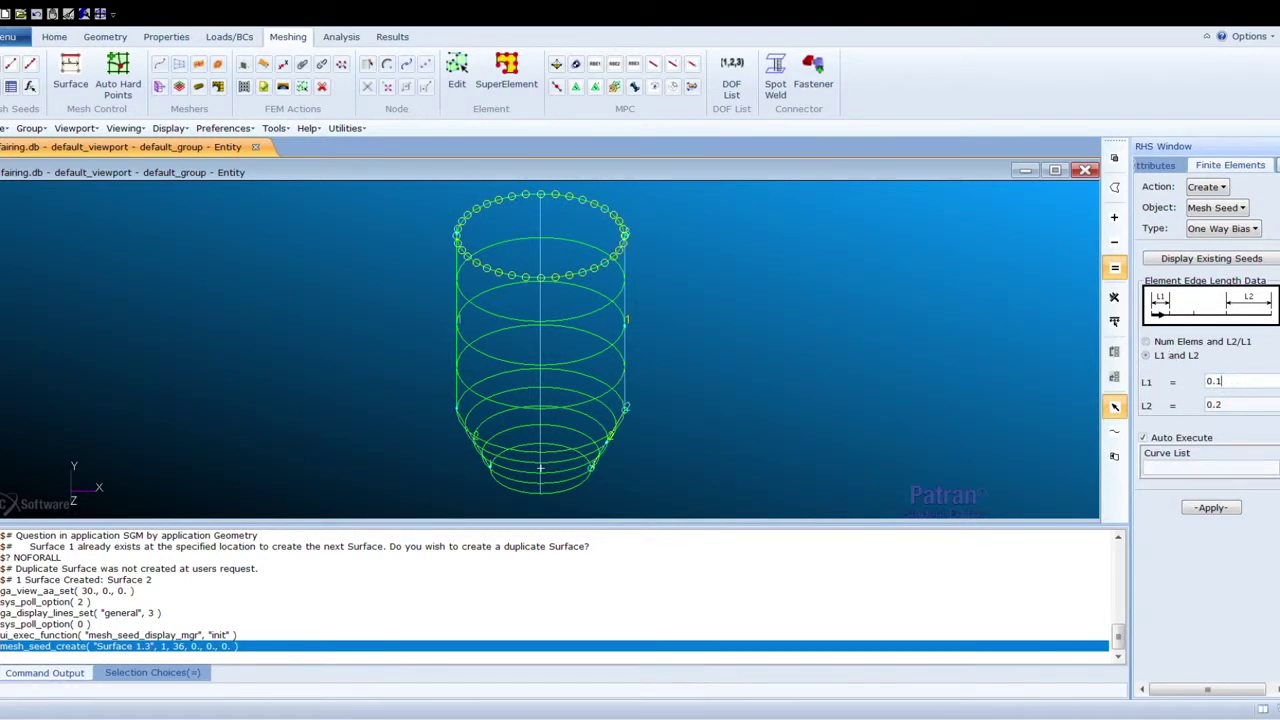
{"action": "key", "text": "BackSpace"}
{"action": "key", "text": "BackSpace"}
{"action": "key", "text": "BackSpace"}
{"action": "double_click", "coordinate": [1213, 407]}
{"action": "type", "text": "10"}
{"action": "left_click", "coordinate": [1144, 438]}
{"action": "left_click", "coordinate": [1194, 474]}
{"action": "left_click", "coordinate": [626, 387]}
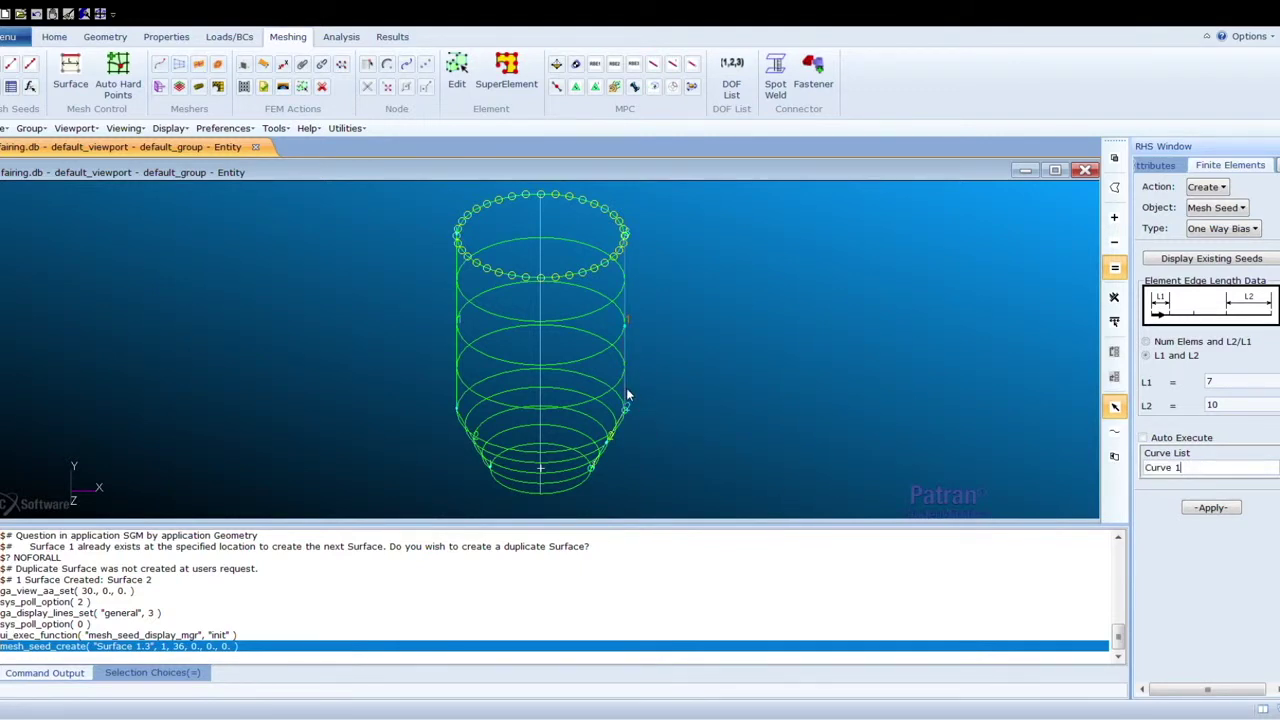
{"action": "left_click", "coordinate": [1211, 508]}
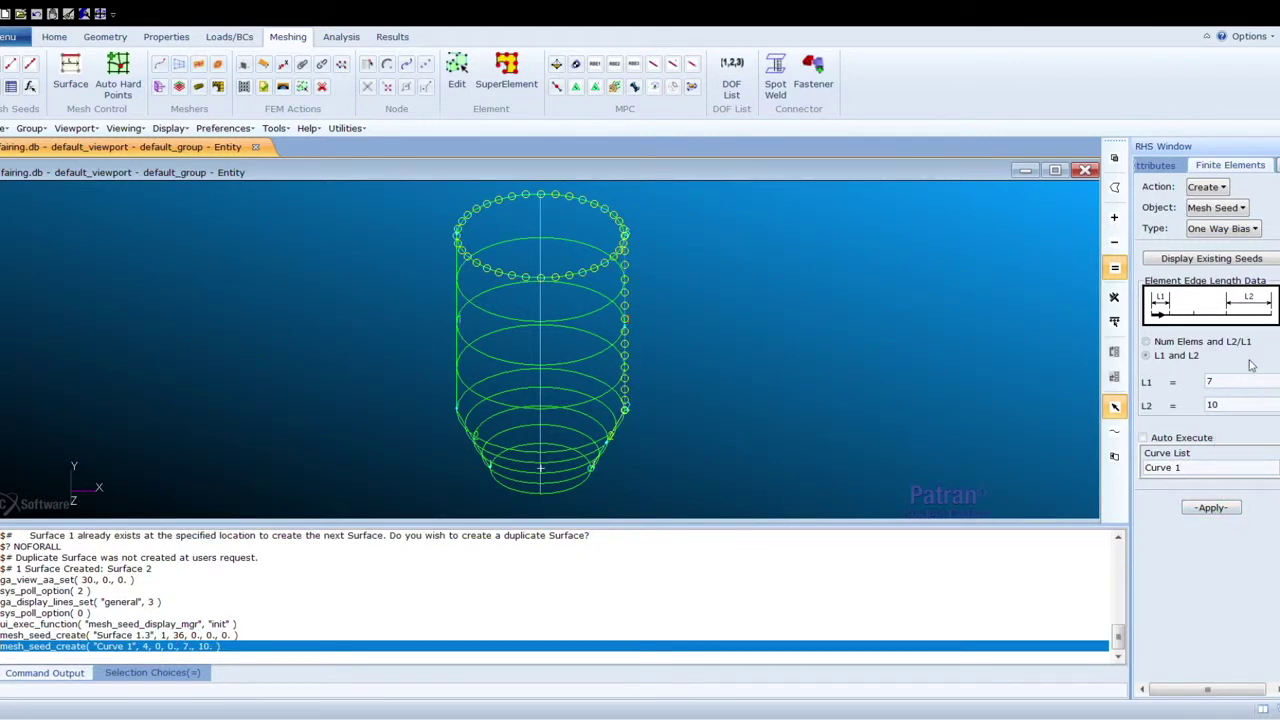
Step: Create a one-way bias mesh seed with L1 of 4 and L2 of 7 on Curve 2, the slanted edge of the cone
{"action": "left_click_drag", "start_coordinate": [1231, 383], "coordinate": [1208, 405]}
{"action": "type", "text": "4"}
{"action": "type", "text": "7"}
{"action": "left_click_drag", "start_coordinate": [1204, 470], "coordinate": [1130, 480]}
{"action": "key", "text": "BackSpace"}
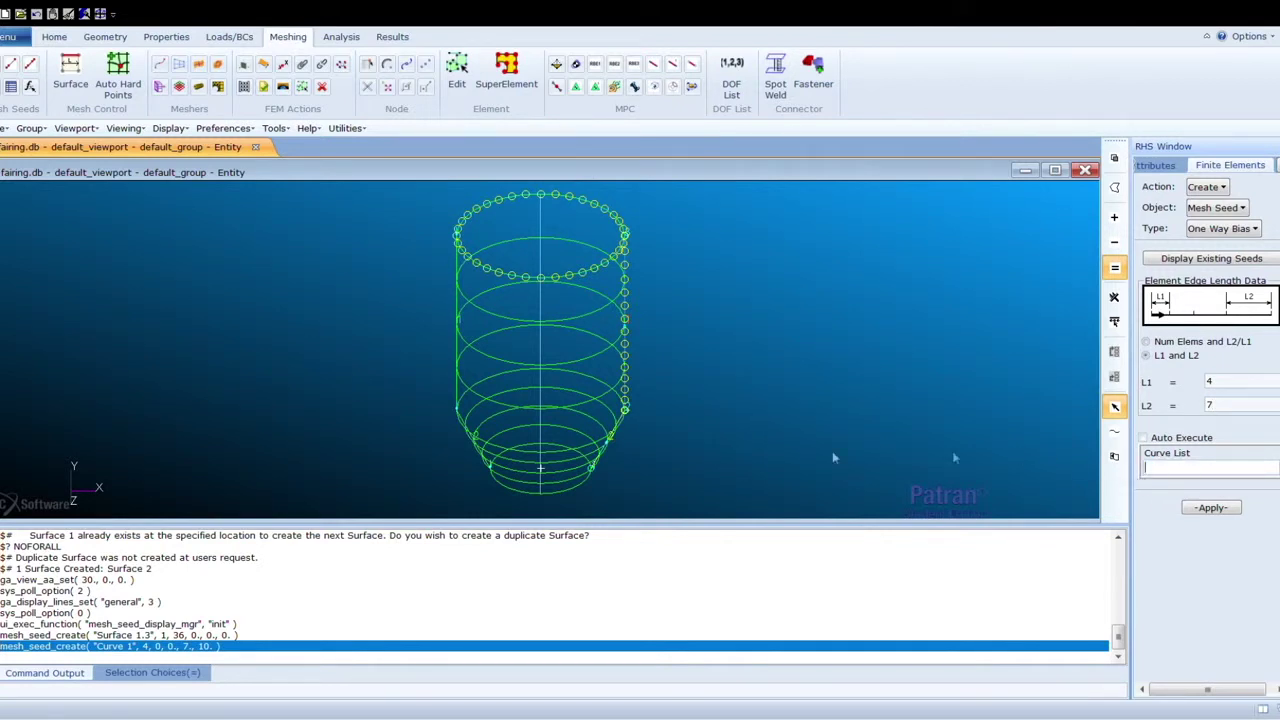
{"action": "left_click", "coordinate": [608, 441]}
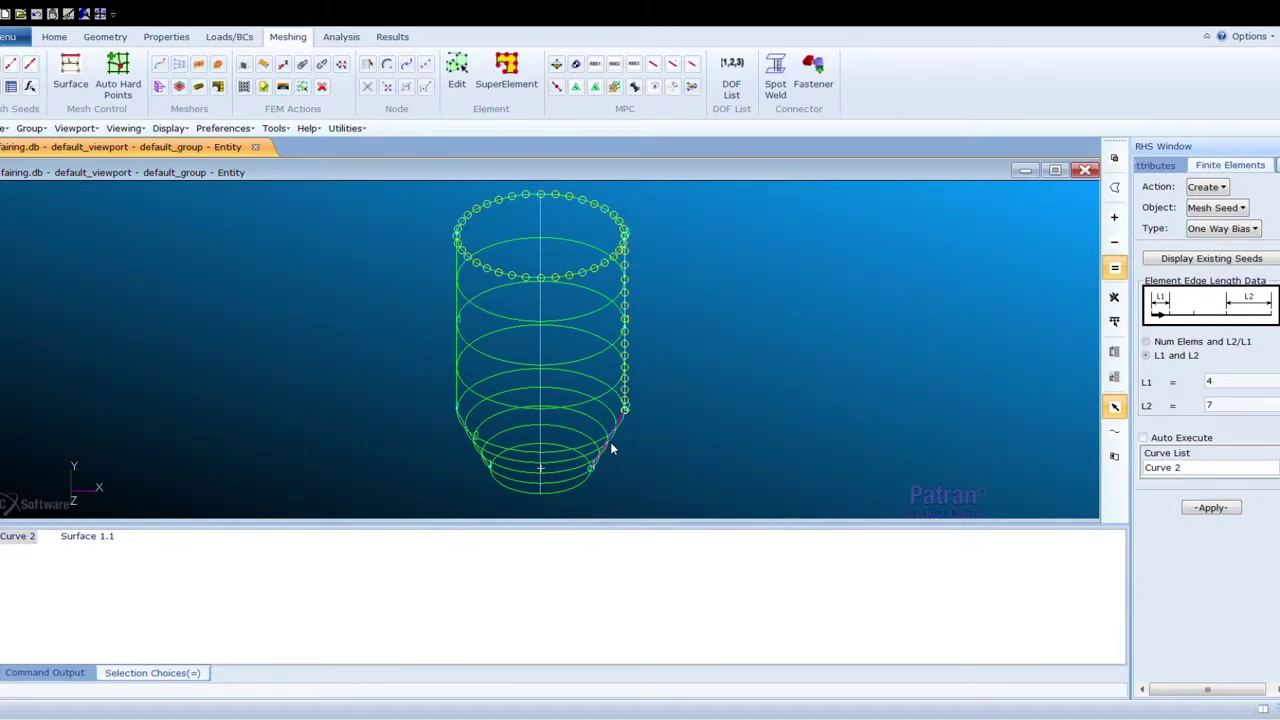
{"action": "left_click_drag", "start_coordinate": [1195, 469], "coordinate": [1135, 470]}
{"action": "key", "text": "BackSpace"}
{"action": "left_click", "coordinate": [617, 423]}
{"action": "left_click_drag", "start_coordinate": [1191, 470], "coordinate": [1138, 471]}
{"action": "key", "text": "BackSpace"}
{"action": "scroll", "coordinate": [628, 403], "scroll_direction": "up", "scroll_amount": 3}
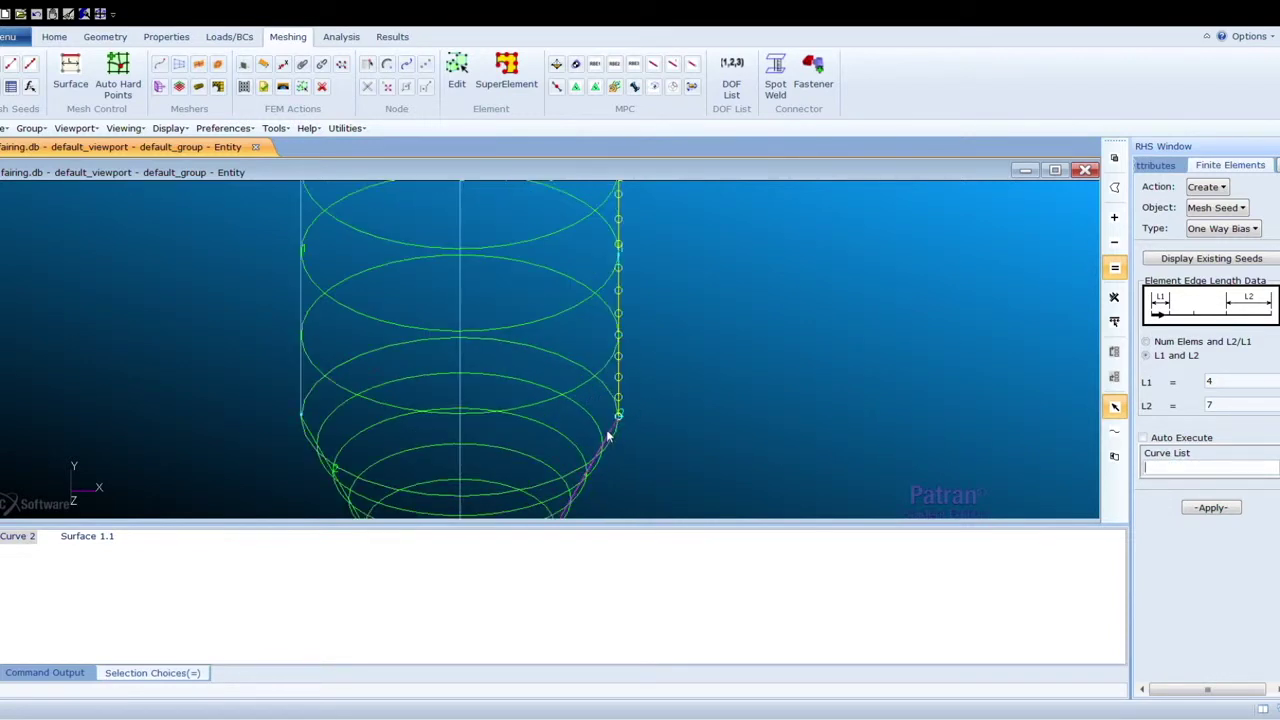
{"action": "left_click", "coordinate": [613, 437]}
{"action": "left_click", "coordinate": [1209, 508]}
Step: Mesh Surfaces 1 and 2 with Quad4 elements using IsoMesh and the automatically calculated global edge length
{"action": "scroll", "coordinate": [766, 462], "scroll_direction": "down", "scroll_amount": 3}
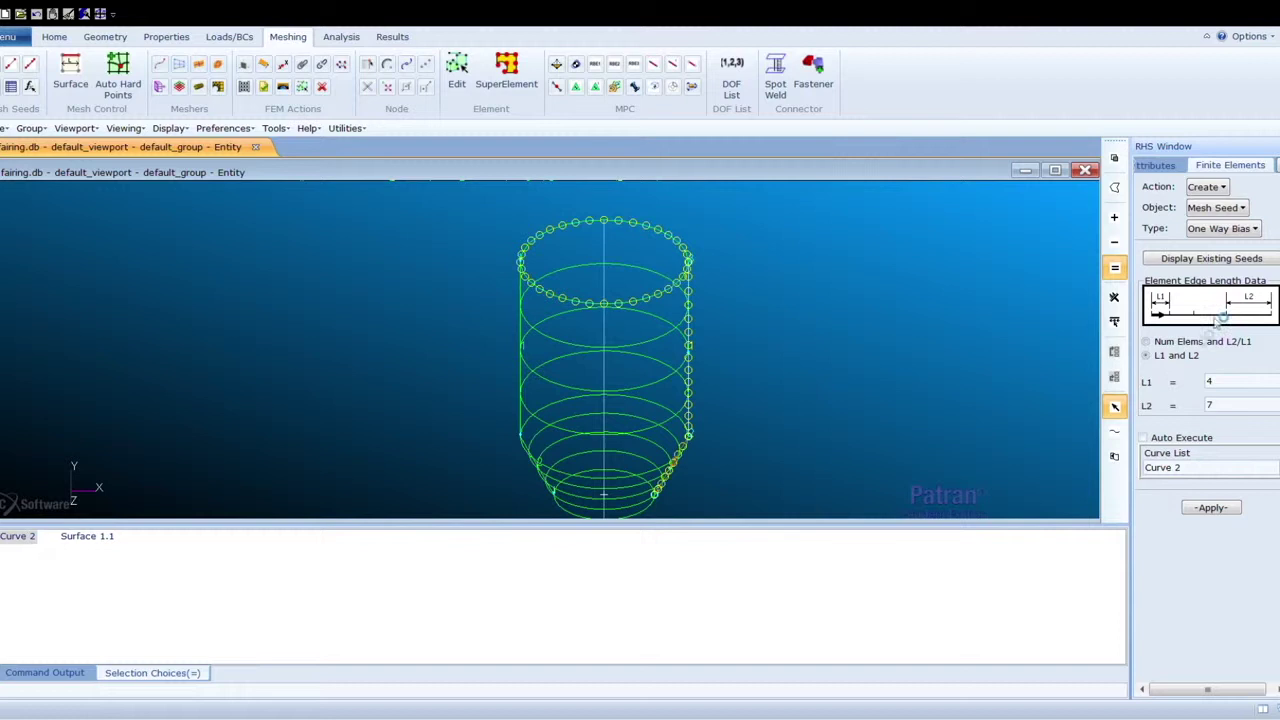
{"action": "left_click", "coordinate": [1212, 210]}
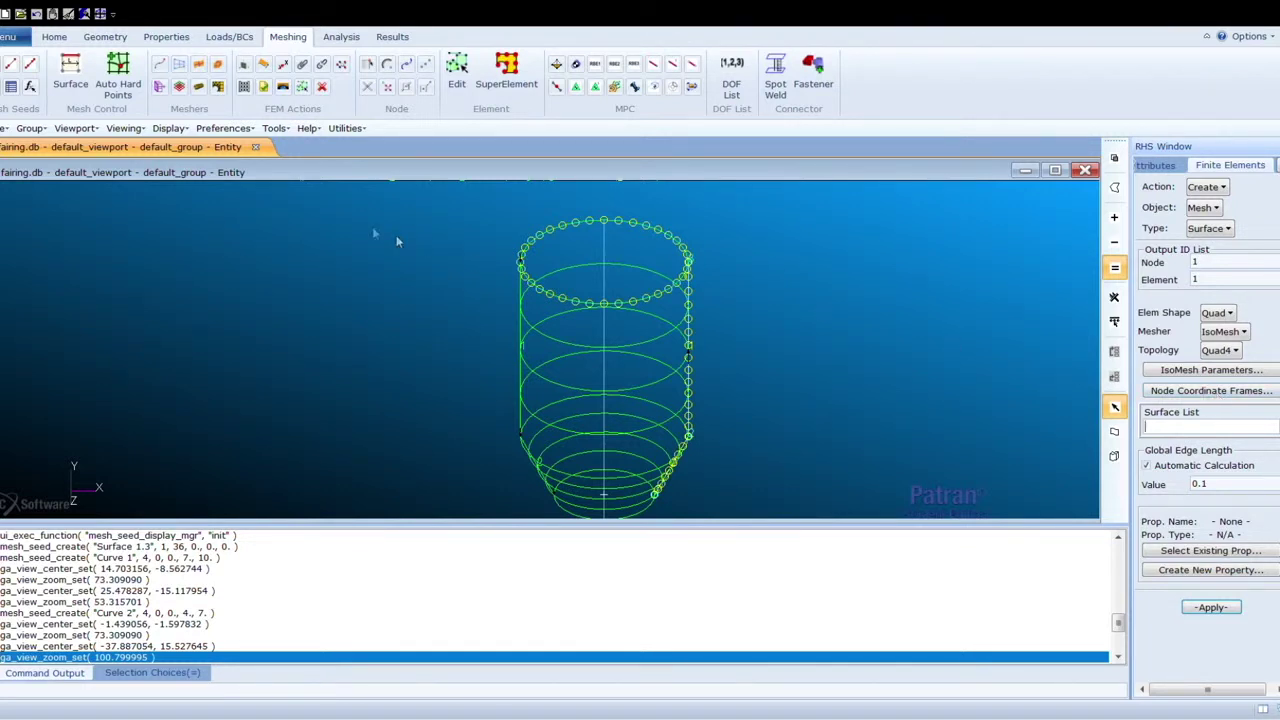
{"action": "scroll", "coordinate": [510, 217], "scroll_direction": "down", "scroll_amount": 2}
{"action": "left_click_drag", "start_coordinate": [495, 217], "coordinate": [688, 456]}
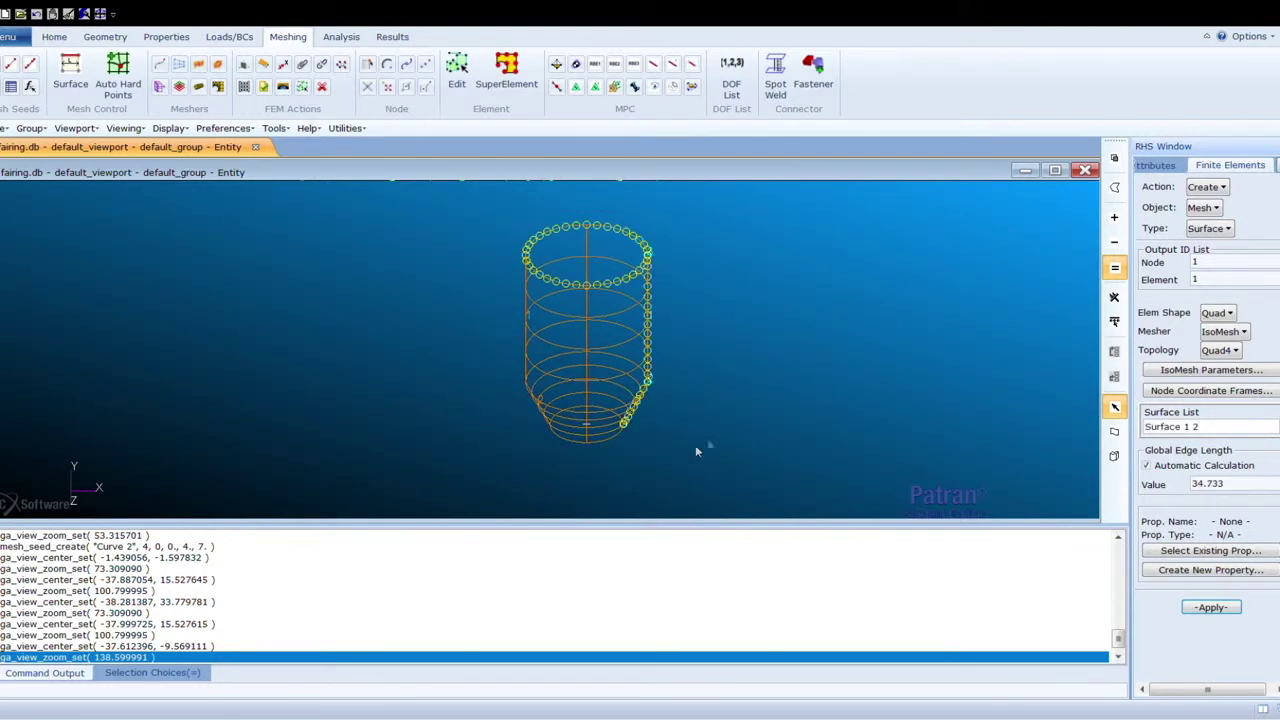
{"action": "left_click", "coordinate": [1206, 604]}
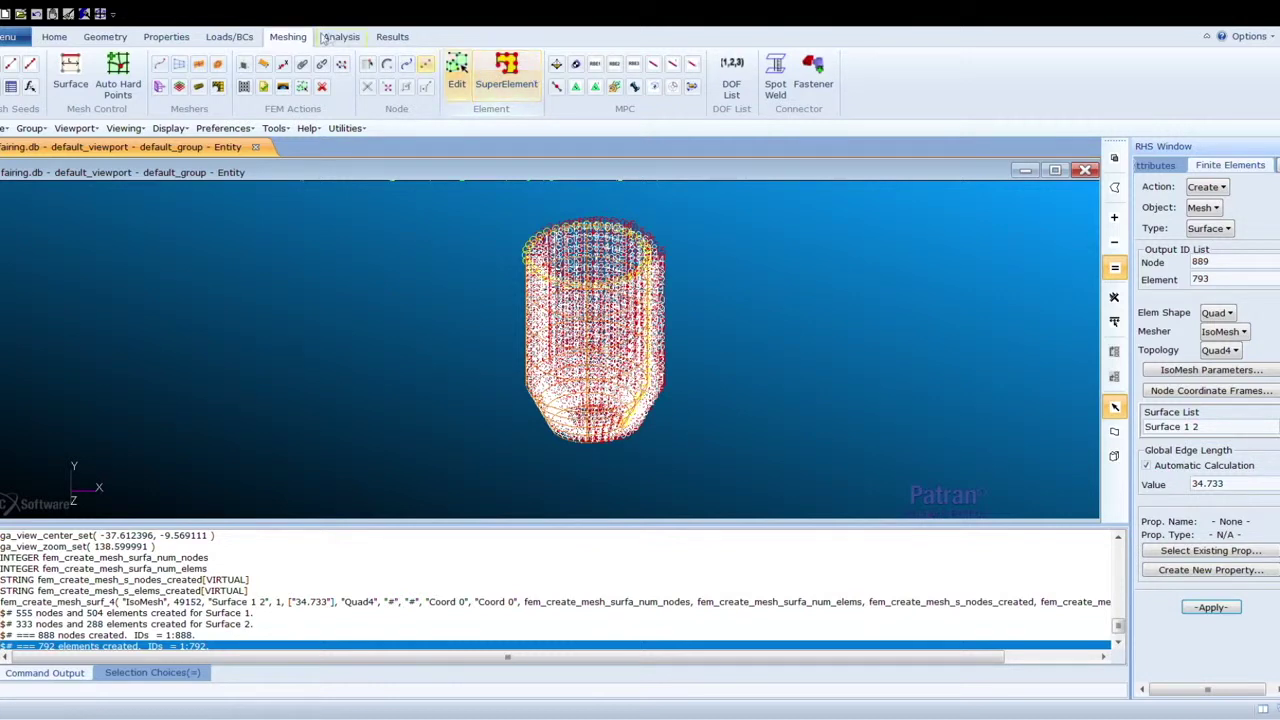
Step: Reduce the displayed node size, hide the entity labels, and set the geometry display lines to 0
{"action": "left_click", "coordinate": [60, 37]}
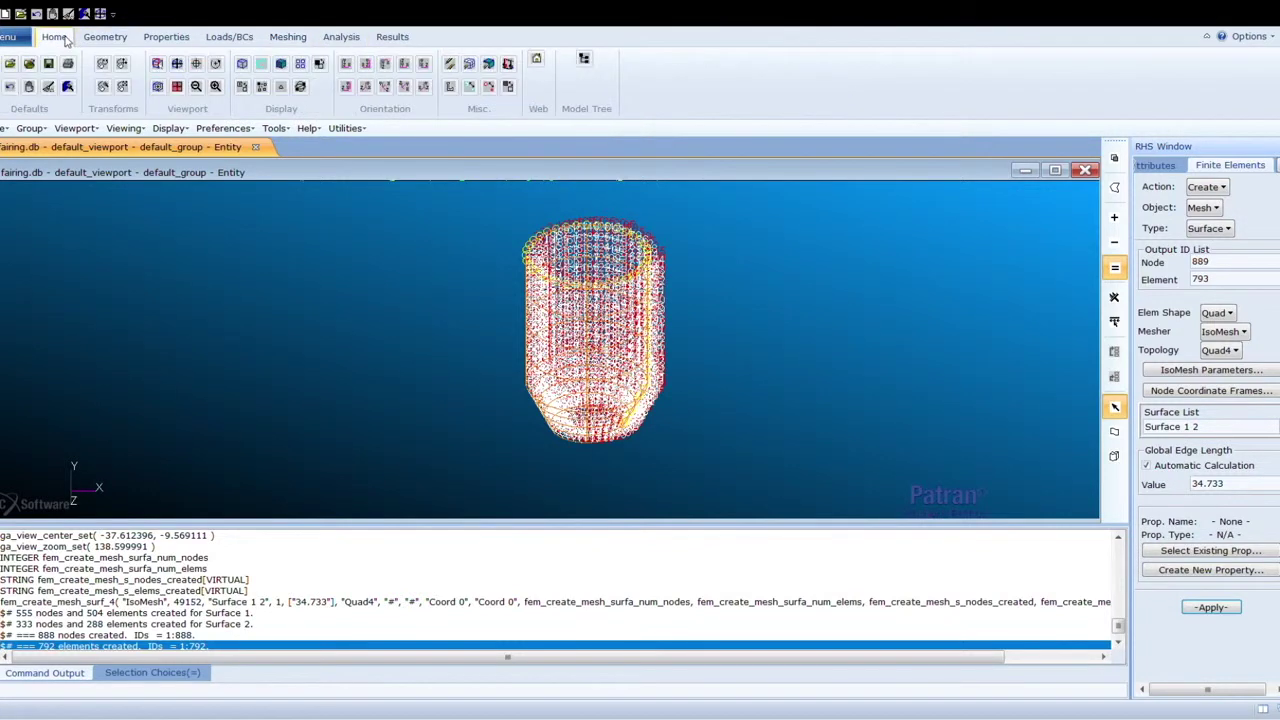
{"action": "left_click", "coordinate": [455, 88]}
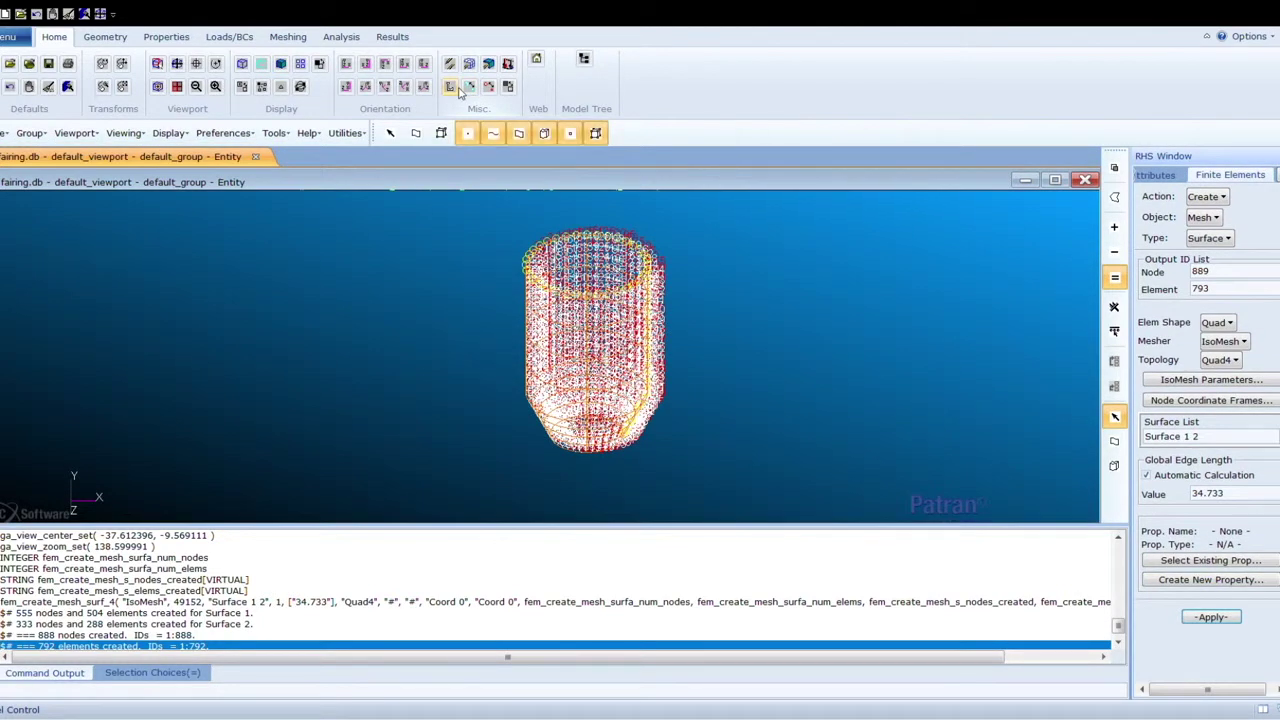
{"action": "left_click", "coordinate": [474, 89]}
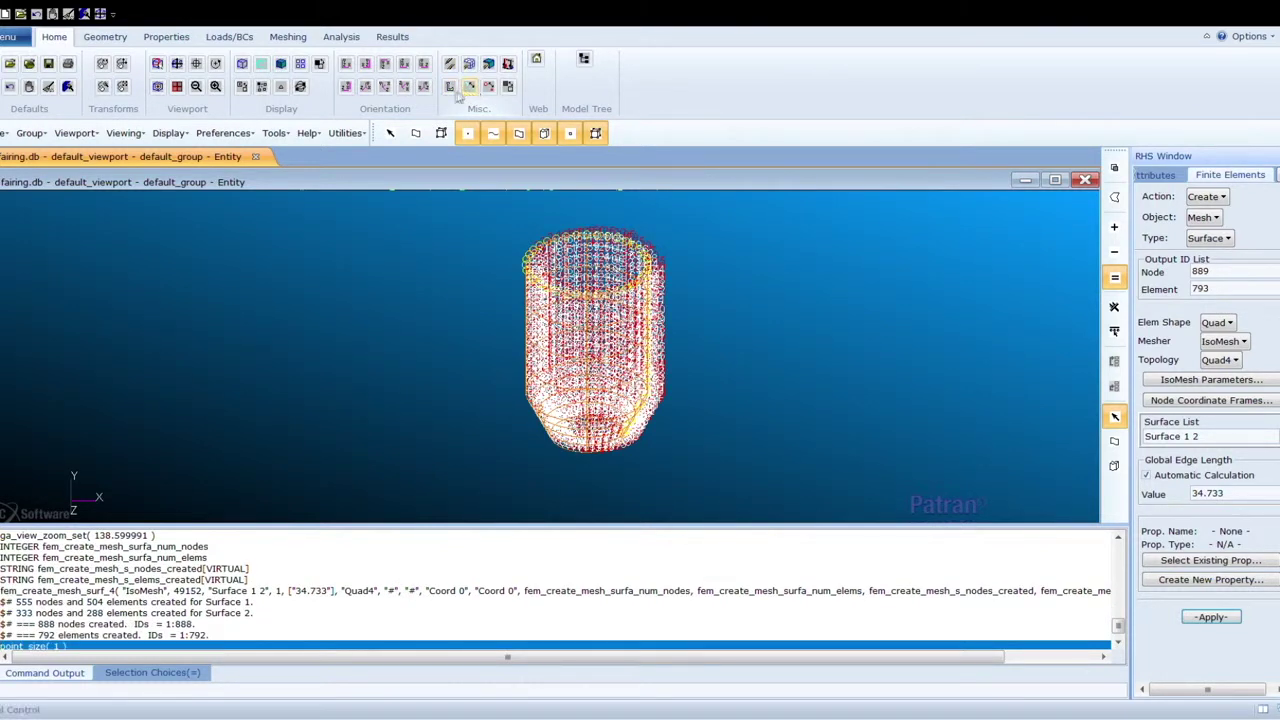
{"action": "left_click", "coordinate": [301, 88]}
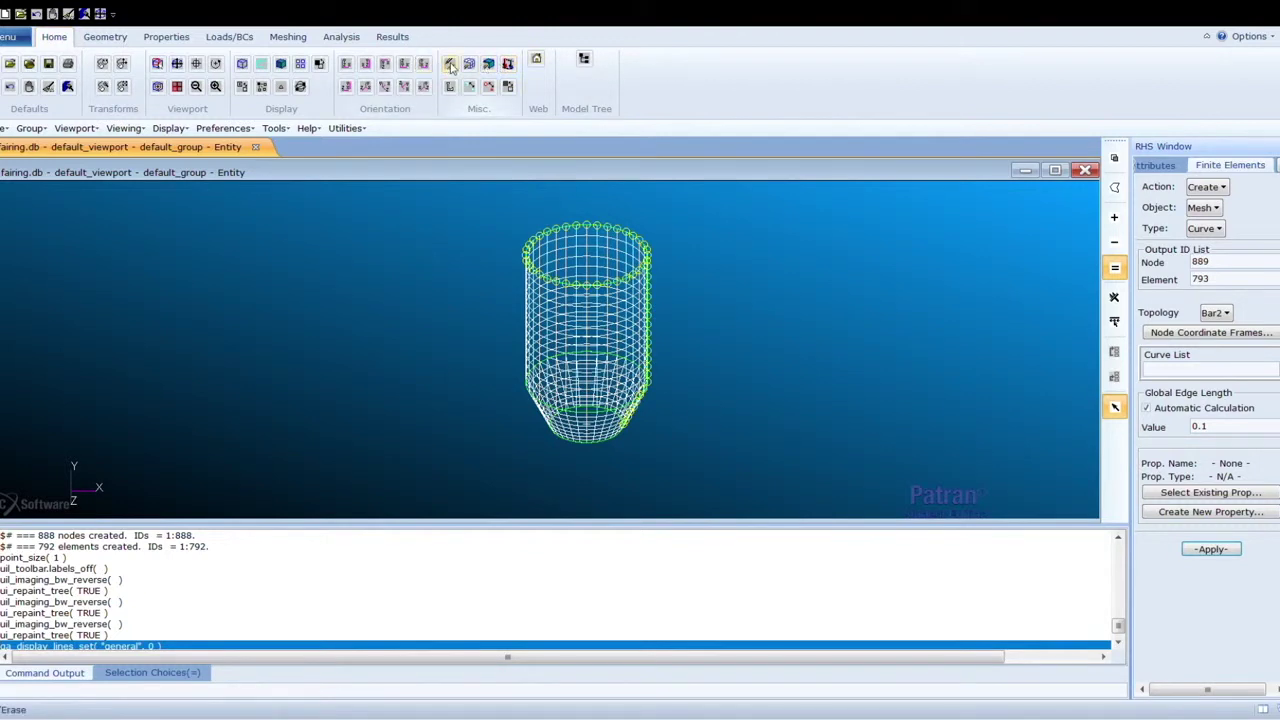
Step: Erase all posted FEM entities from the viewport, leaving the geometry plotted
{"action": "left_click", "coordinate": [450, 64]}
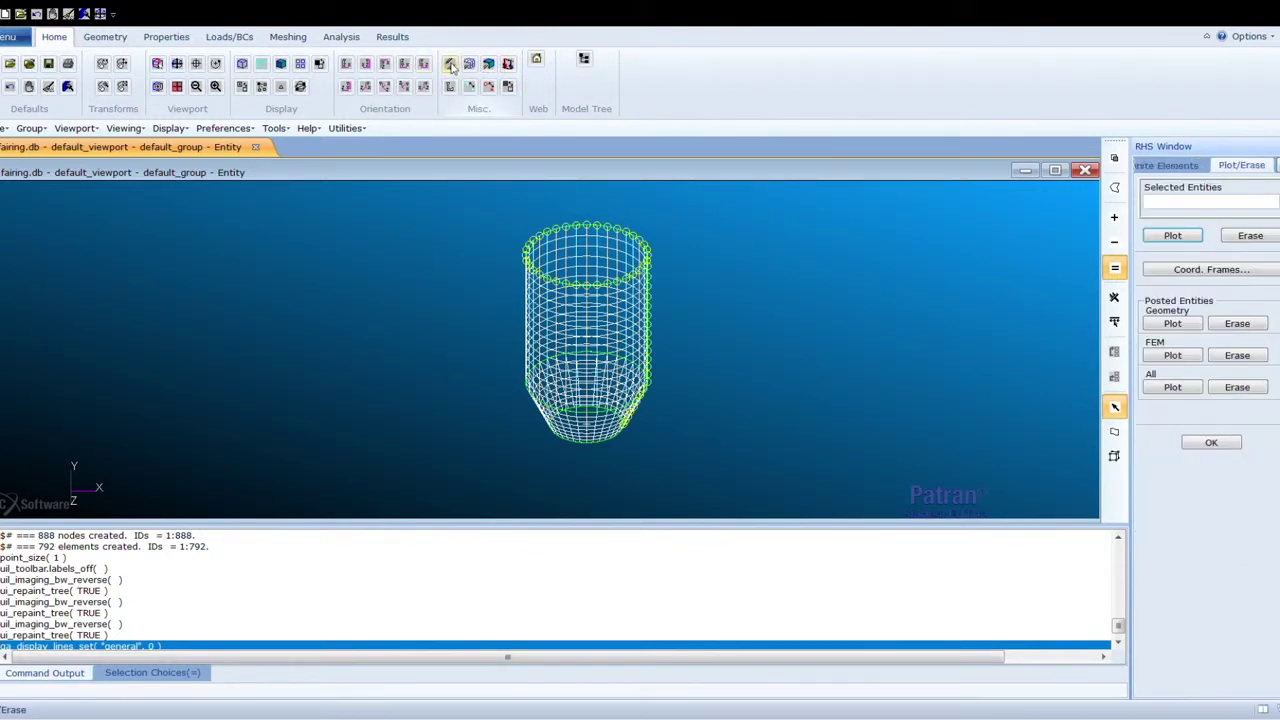
{"action": "left_click", "coordinate": [1233, 357]}
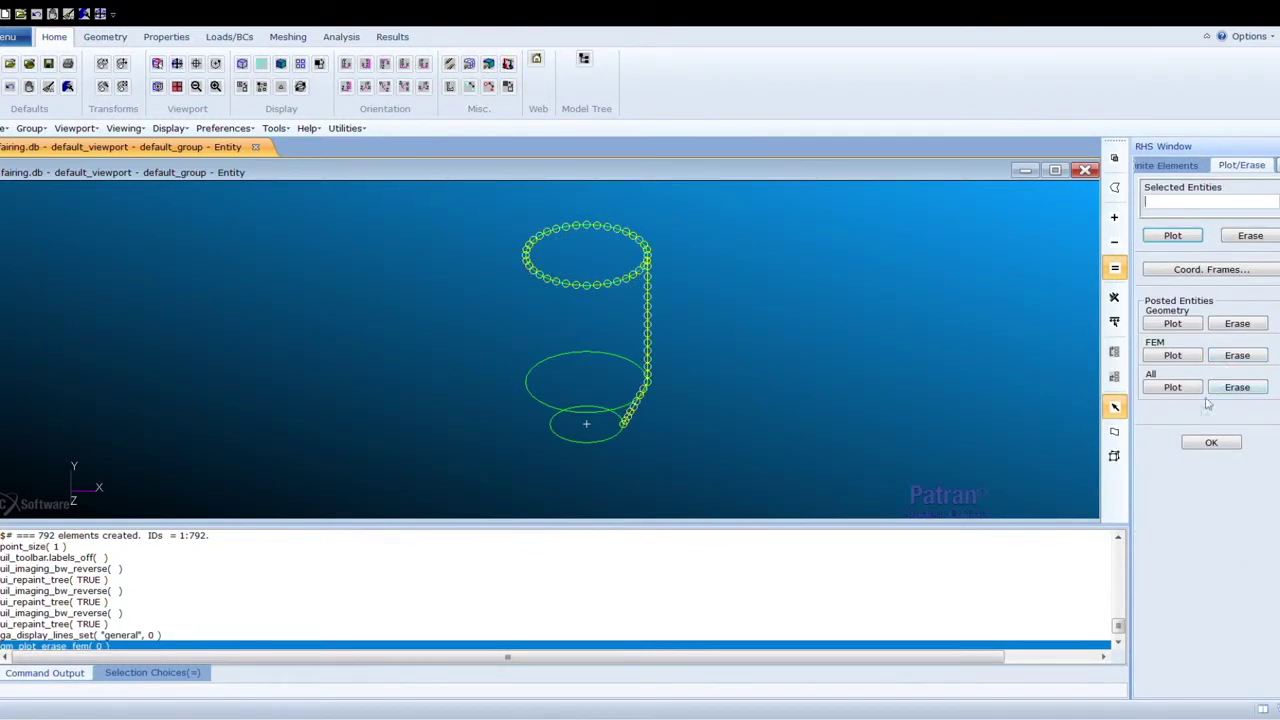
{"action": "left_click", "coordinate": [1205, 445]}
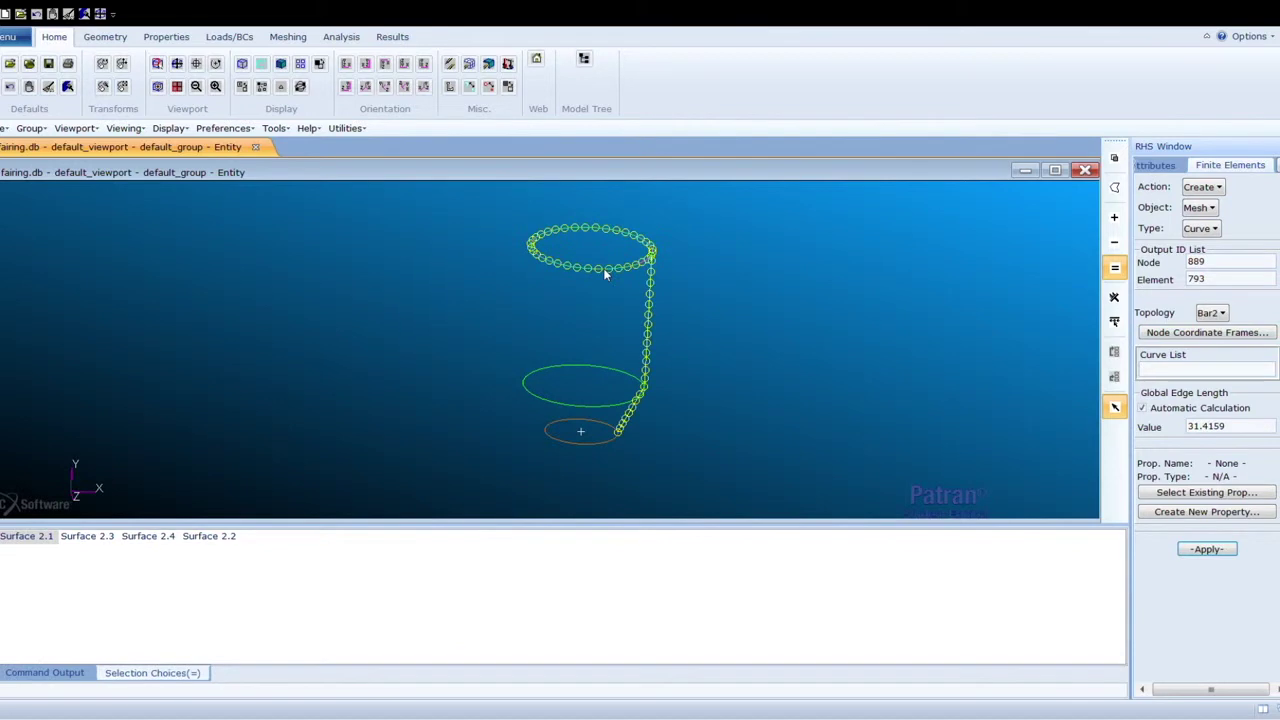
Step: Create a Bar2 curve mesh on the three circular edges, Surface 1.3, Surface 1.1 and Surface 2.1
{"action": "left_click", "coordinate": [603, 268]}
{"action": "left_click", "coordinate": [586, 420]}
{"action": "left_click", "coordinate": [582, 440]}
{"action": "left_click", "coordinate": [1207, 550]}
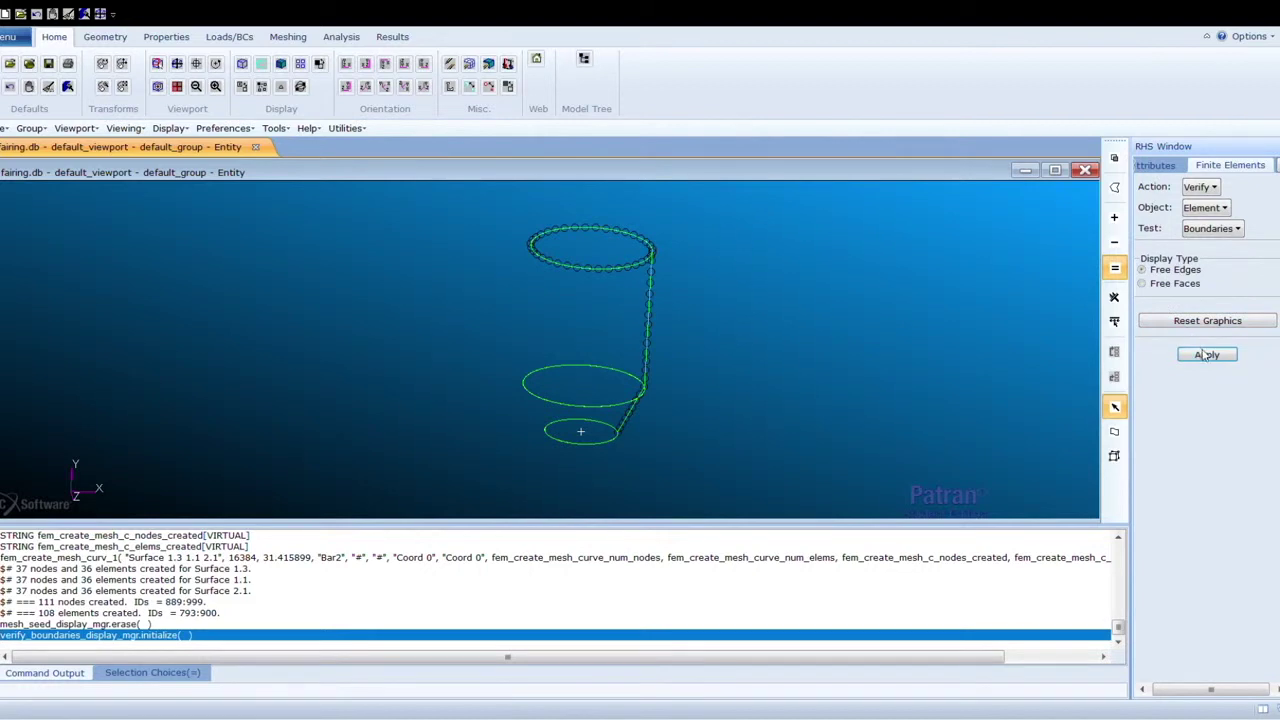
Step: Equivalence all nodes with a 0.005 tolerance cube, verifying the element free edges before and after
{"action": "left_click", "coordinate": [1206, 355]}
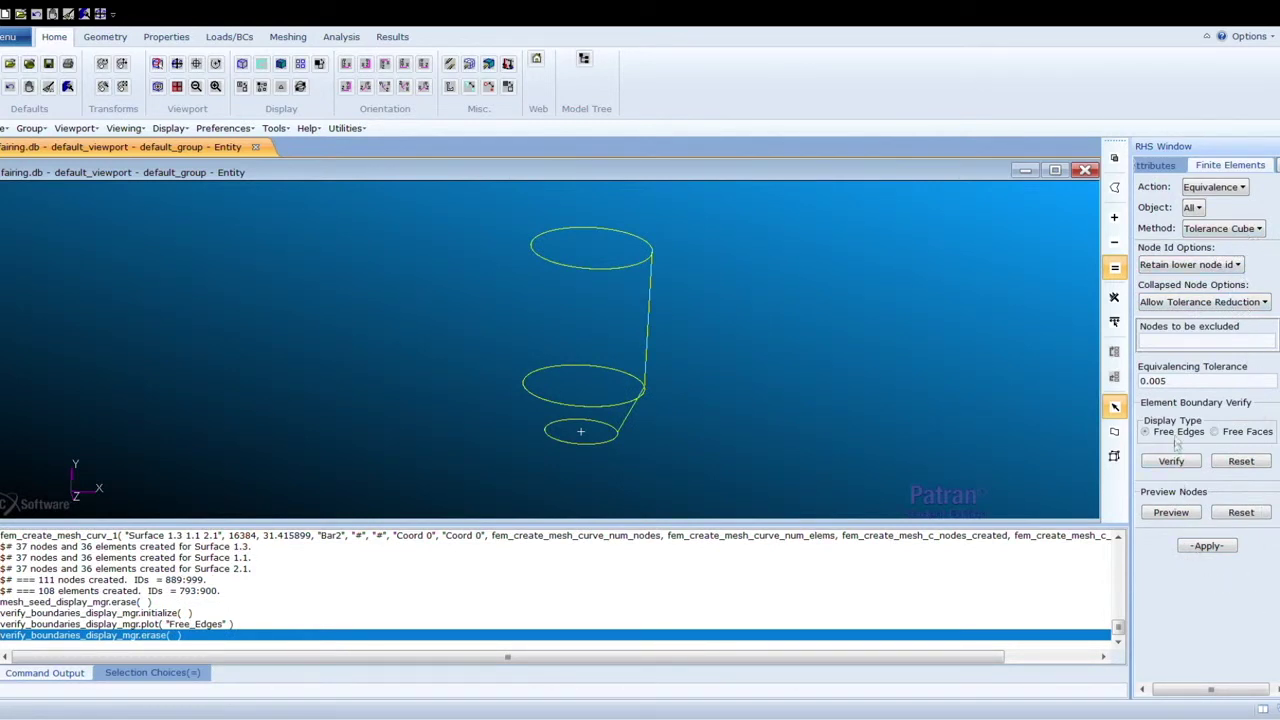
{"action": "left_click", "coordinate": [1200, 547]}
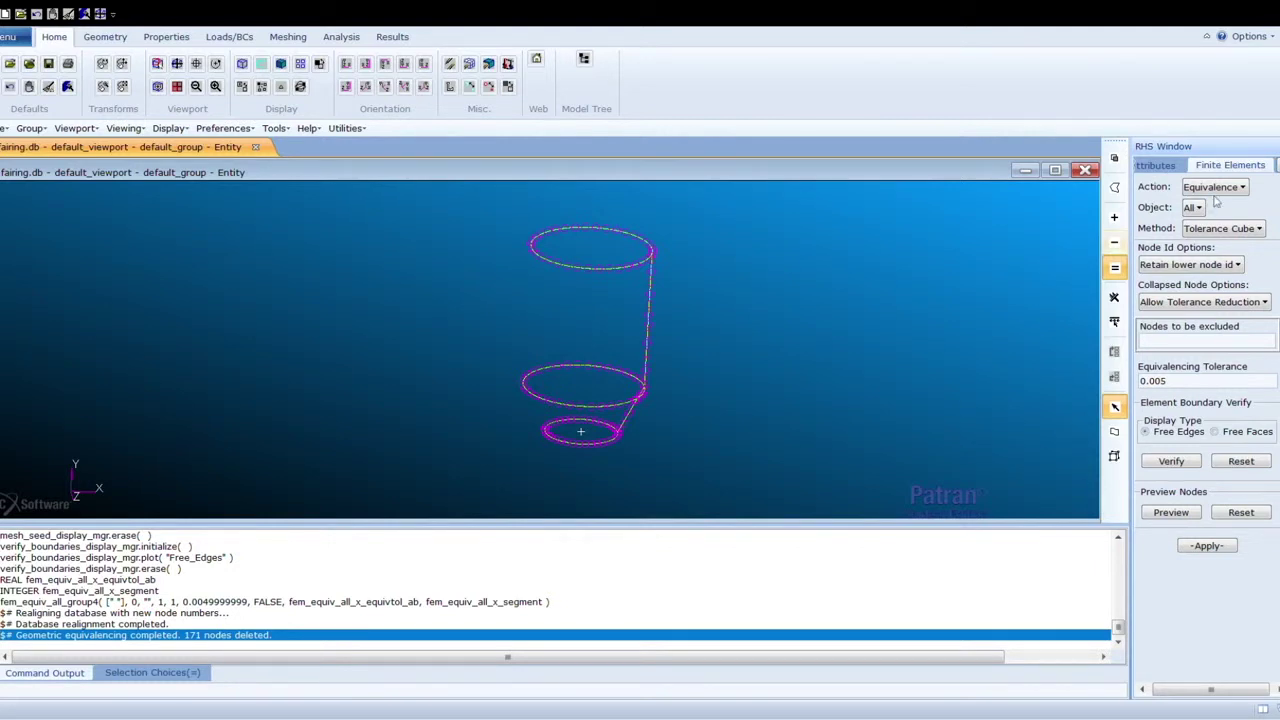
{"action": "left_click", "coordinate": [1225, 342]}
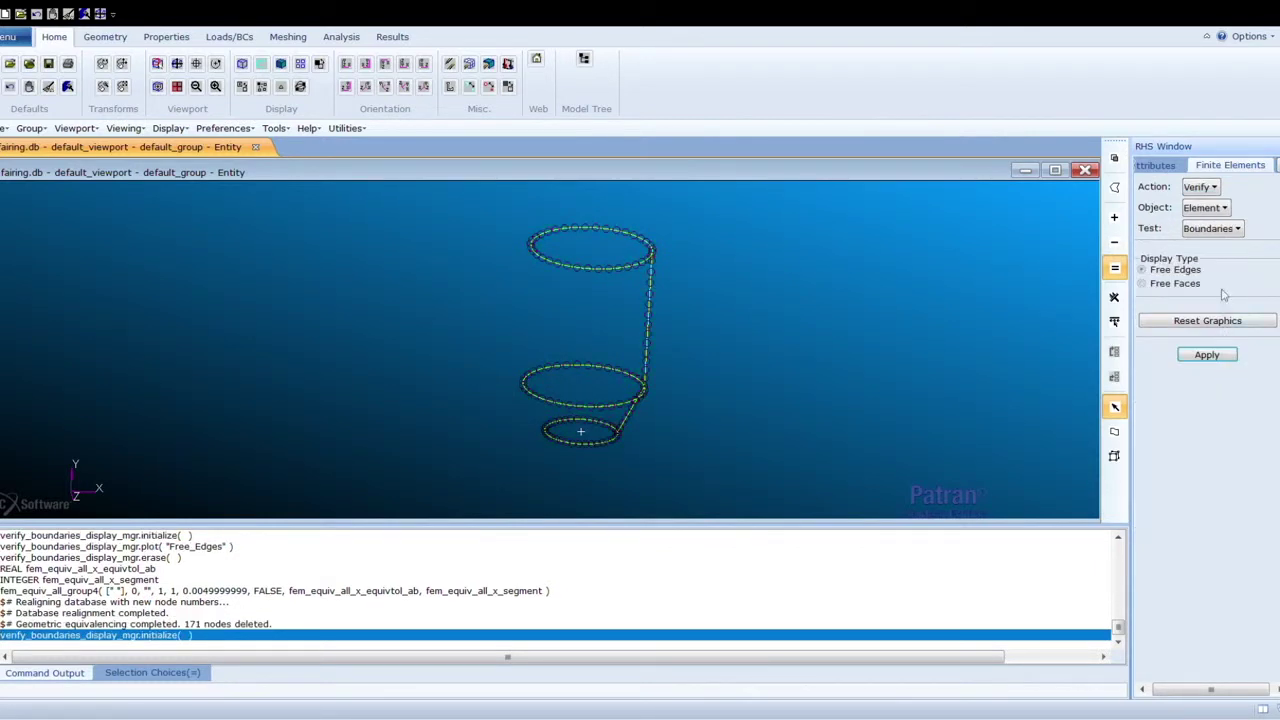
{"action": "left_click", "coordinate": [1207, 355]}
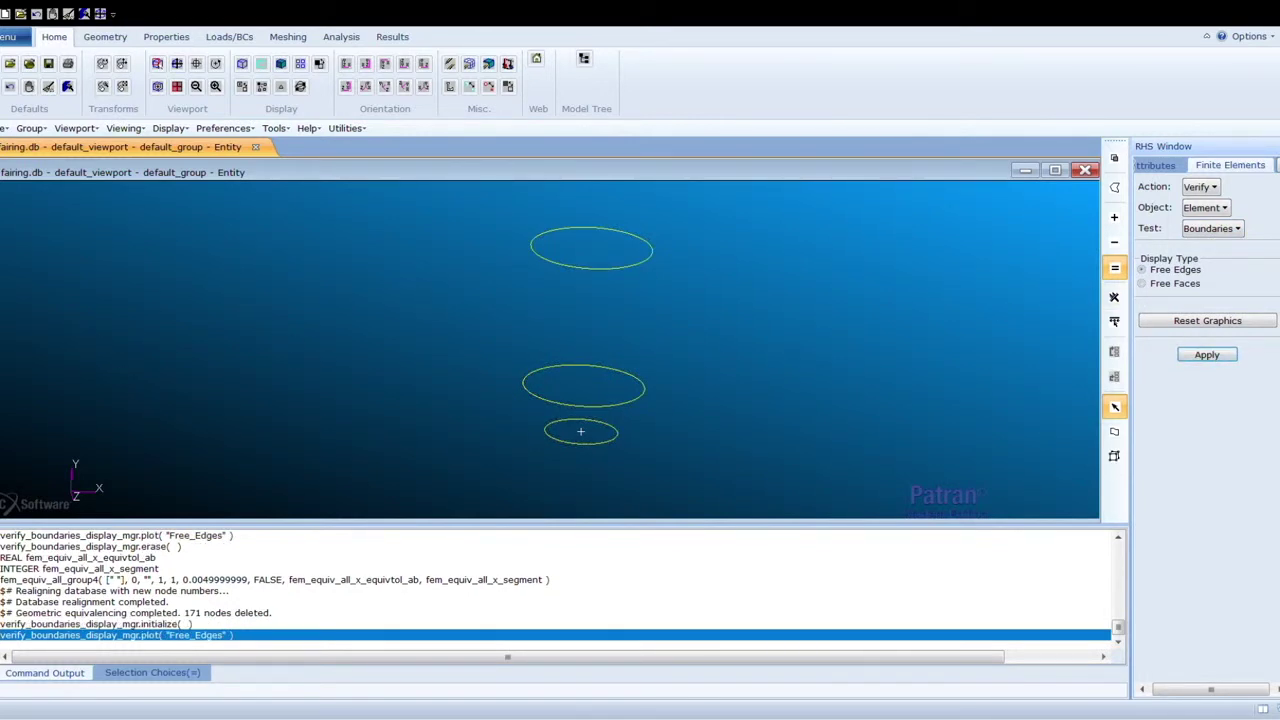
Step: Plot all posted FEM entities in the viewport again
{"action": "left_click", "coordinate": [450, 65]}
{"action": "left_click", "coordinate": [451, 66]}
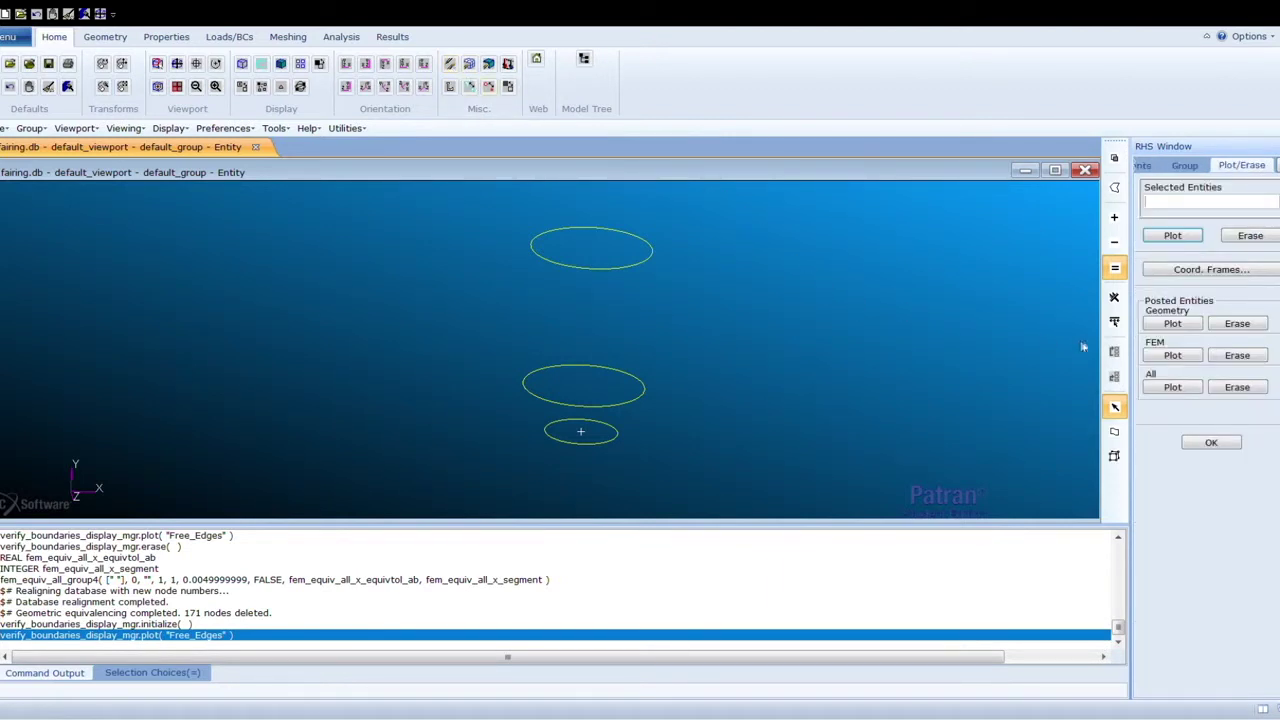
{"action": "left_click", "coordinate": [1160, 356]}
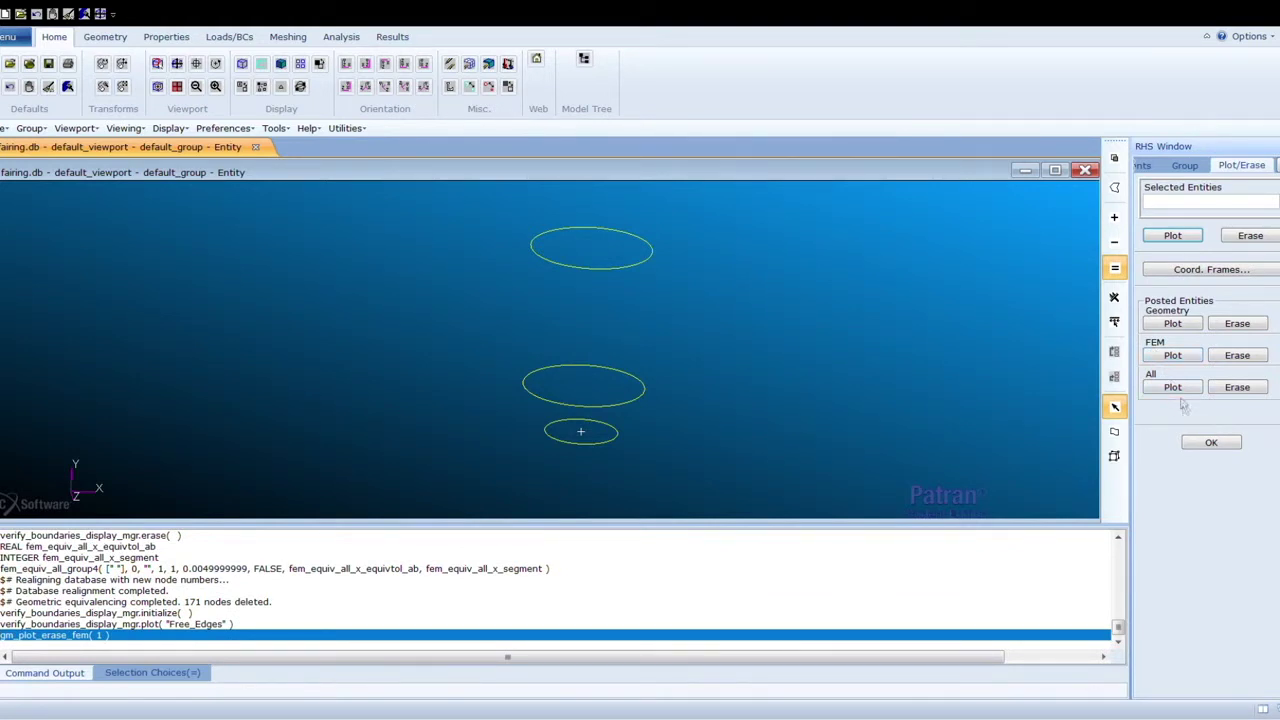
{"action": "left_click", "coordinate": [1199, 444]}
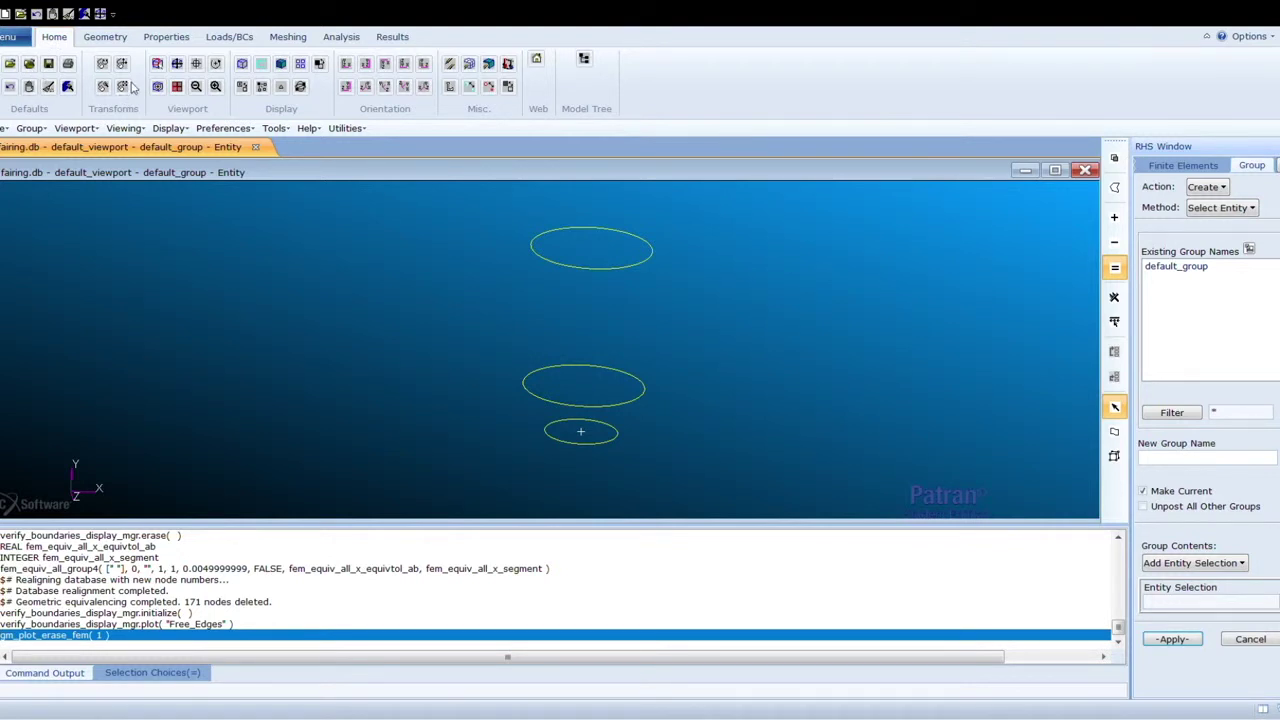
Step: Create a current group named FEM containing all FEM entities, and unpost all other groups
{"action": "left_click", "coordinate": [1177, 457]}
{"action": "type", "text": "FEM"}
{"action": "left_click", "coordinate": [1143, 507]}
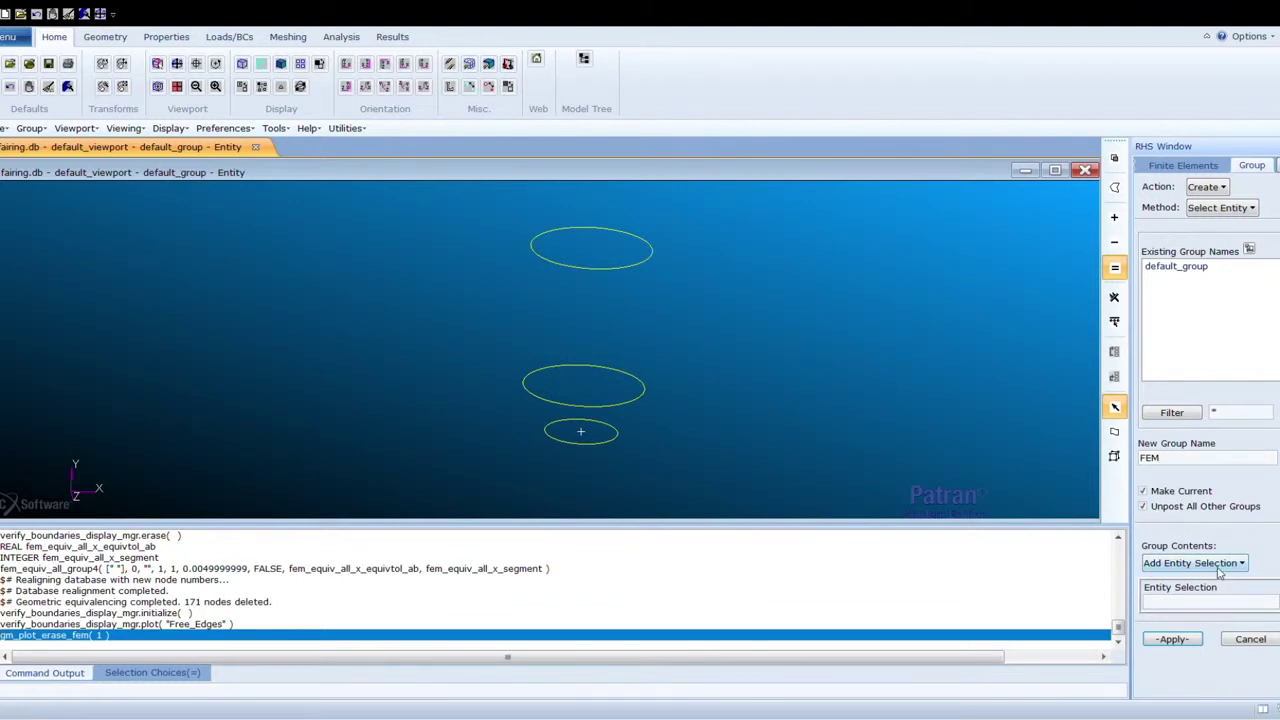
{"action": "left_click", "coordinate": [1227, 616]}
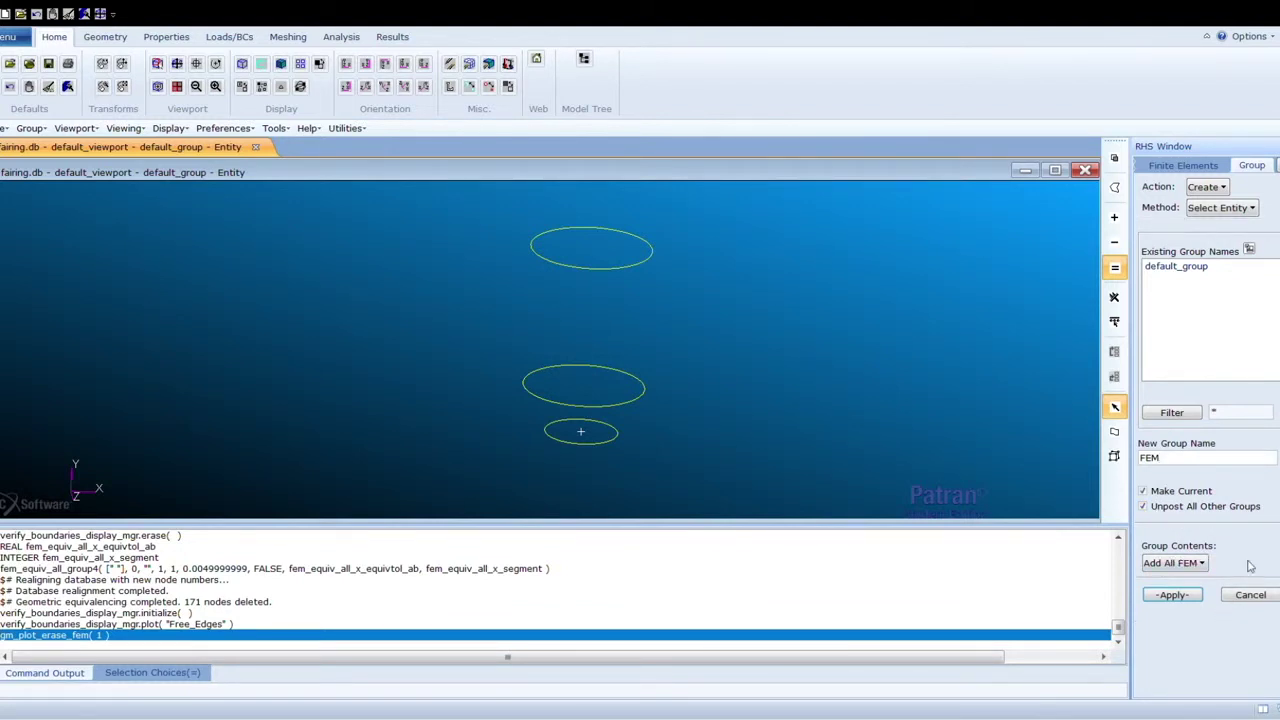
{"action": "left_click", "coordinate": [1190, 596]}
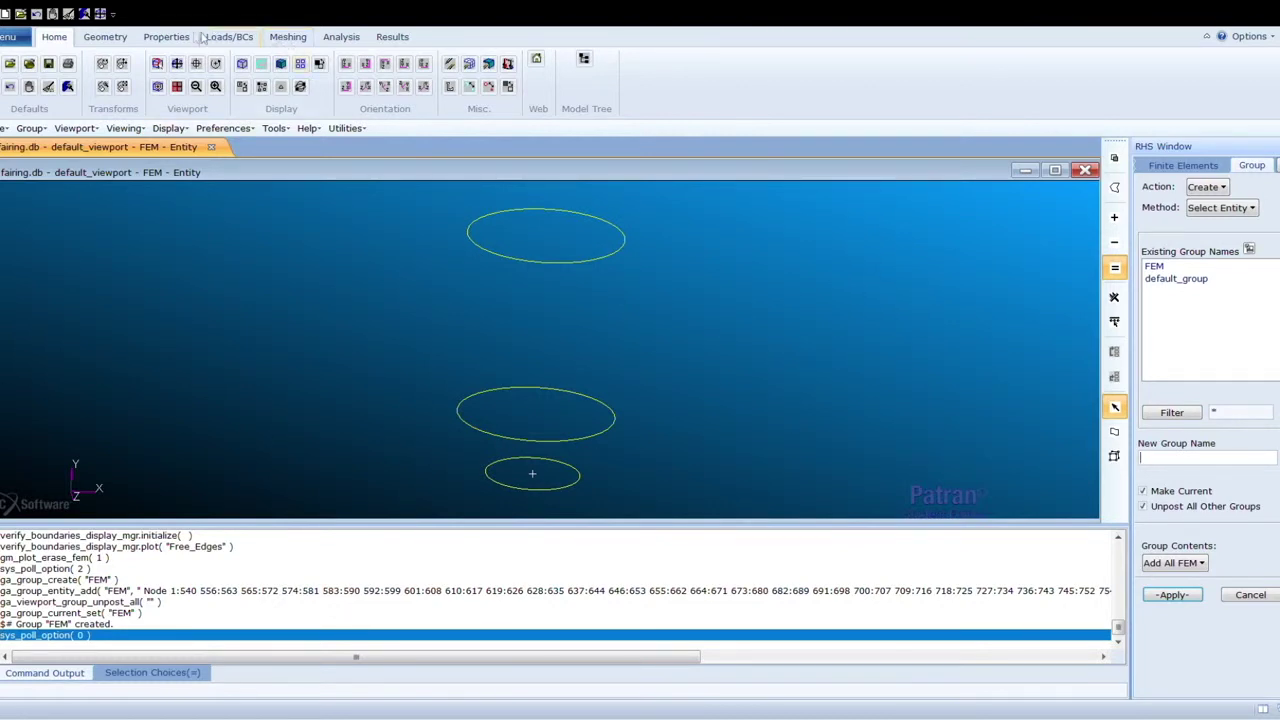
Step: Create the isotropic linear elastic material alum_1 with elastic modulus 10500000, Poisson ratio 0.33 and density 0.00026
{"action": "left_click", "coordinate": [168, 38]}
{"action": "left_click", "coordinate": [10, 66]}
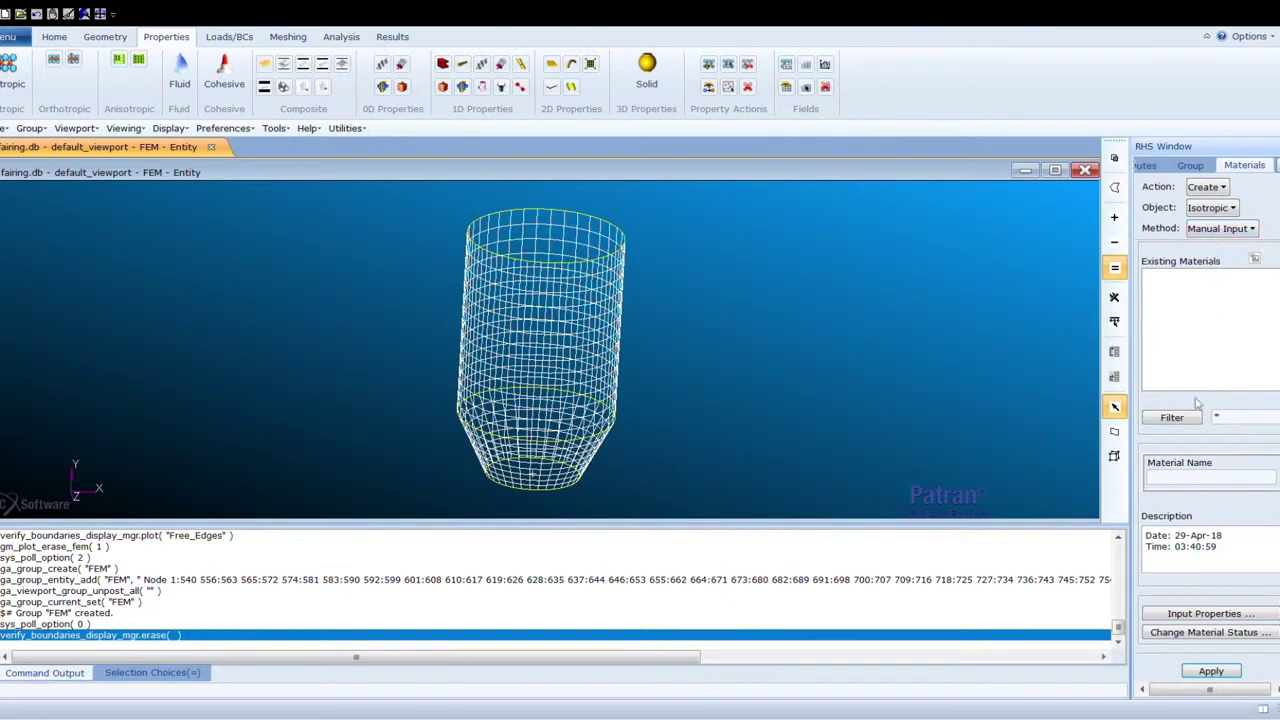
{"action": "left_click", "coordinate": [1176, 479]}
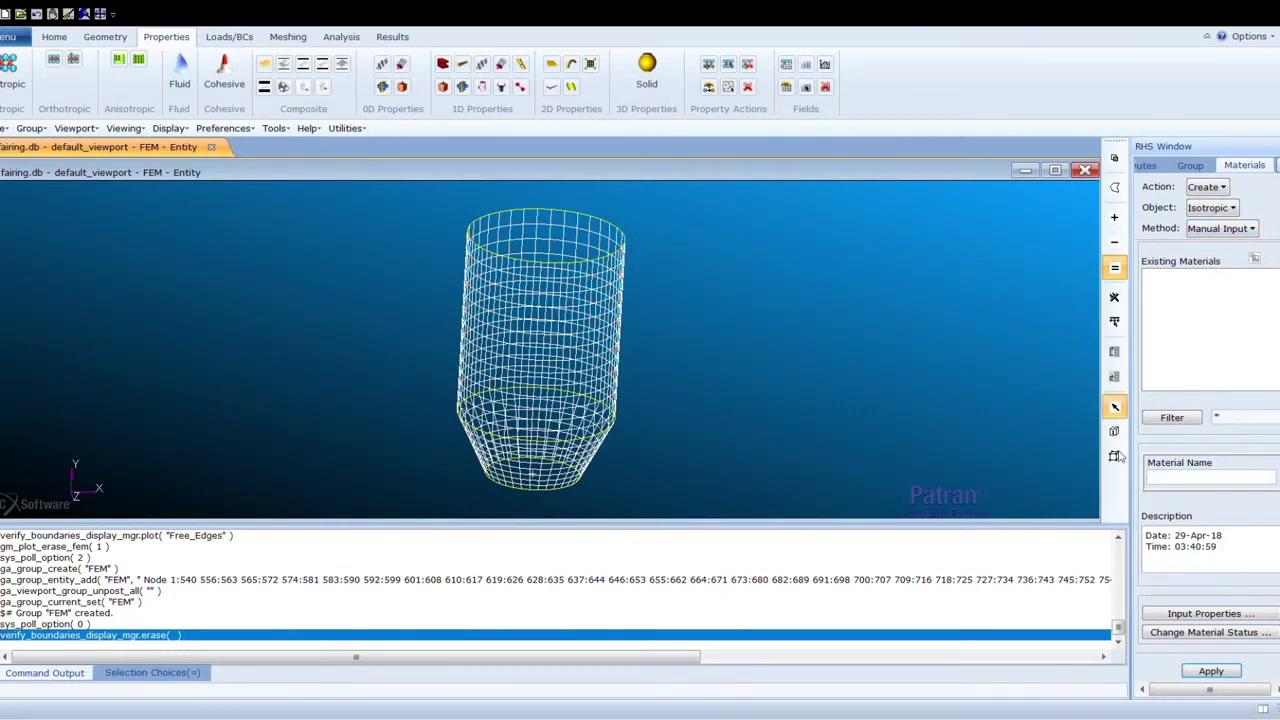
{"action": "type", "text": "alum_1"}
{"action": "left_click", "coordinate": [1172, 614]}
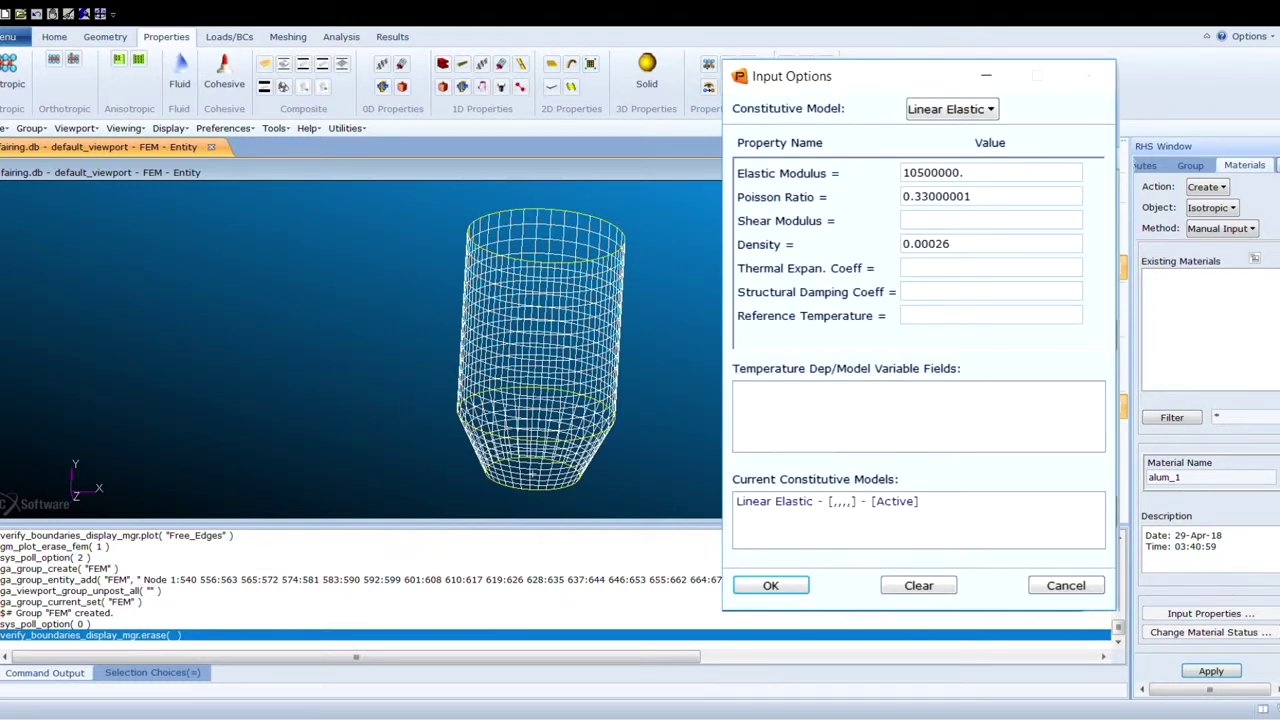
{"action": "left_click", "coordinate": [1206, 670]}
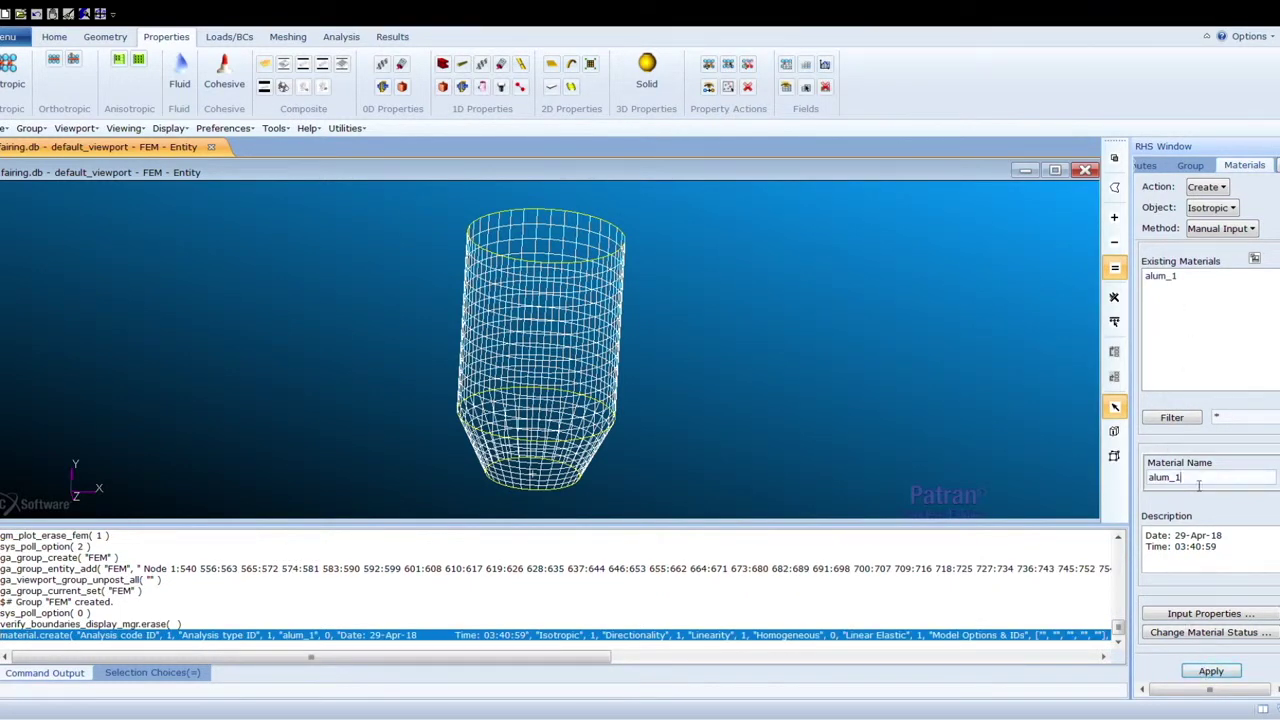
Step: Create a second isotropic linear elastic material named alum_2
{"action": "key", "text": "BackSpace"}
{"action": "type", "text": "2"}
{"action": "left_click", "coordinate": [1210, 671]}
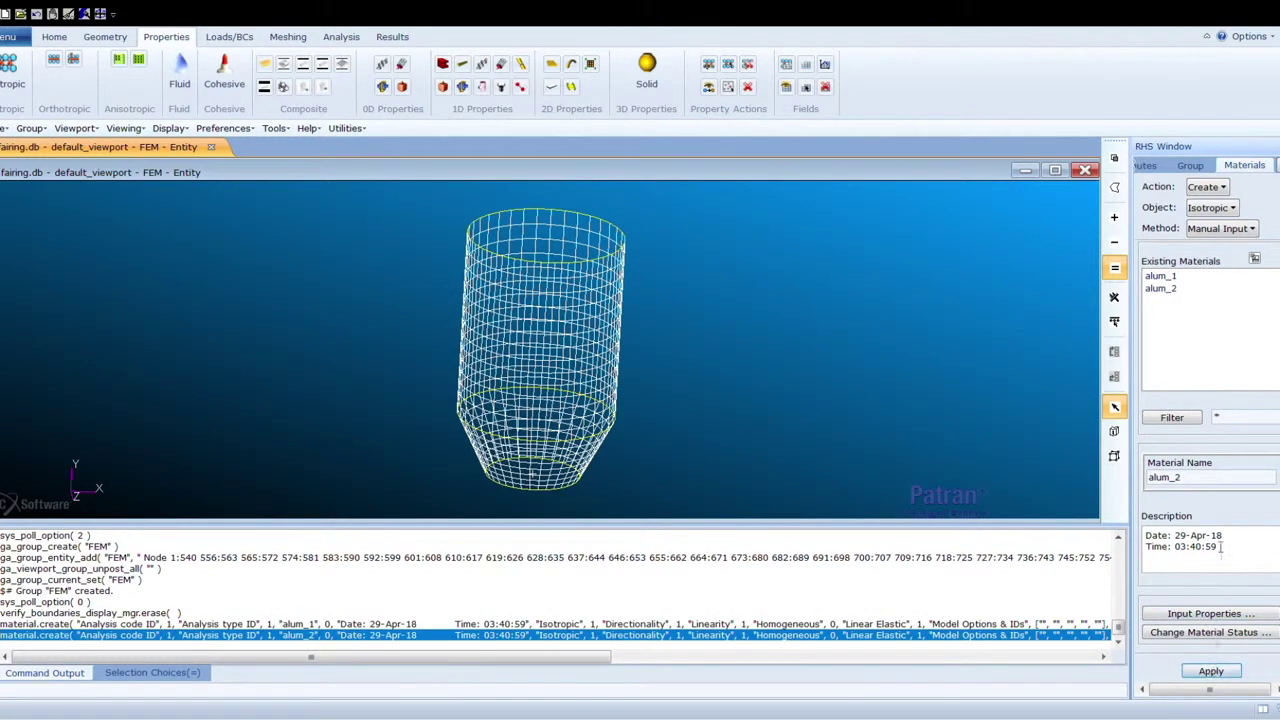
Step: Create a scalar spatial field named thickness with the PCL function 1.5-'Y/160 in real coordinates of Coord 0
{"action": "left_click", "coordinate": [812, 68]}
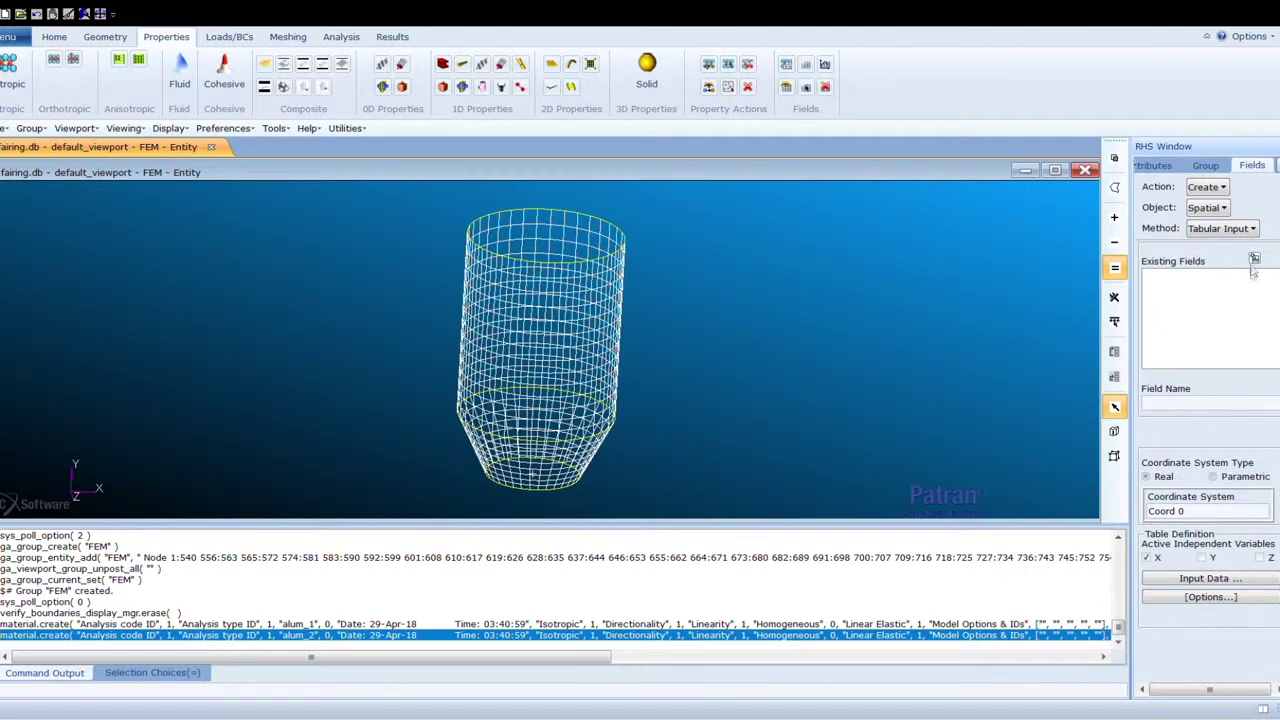
{"action": "left_click", "coordinate": [1249, 230]}
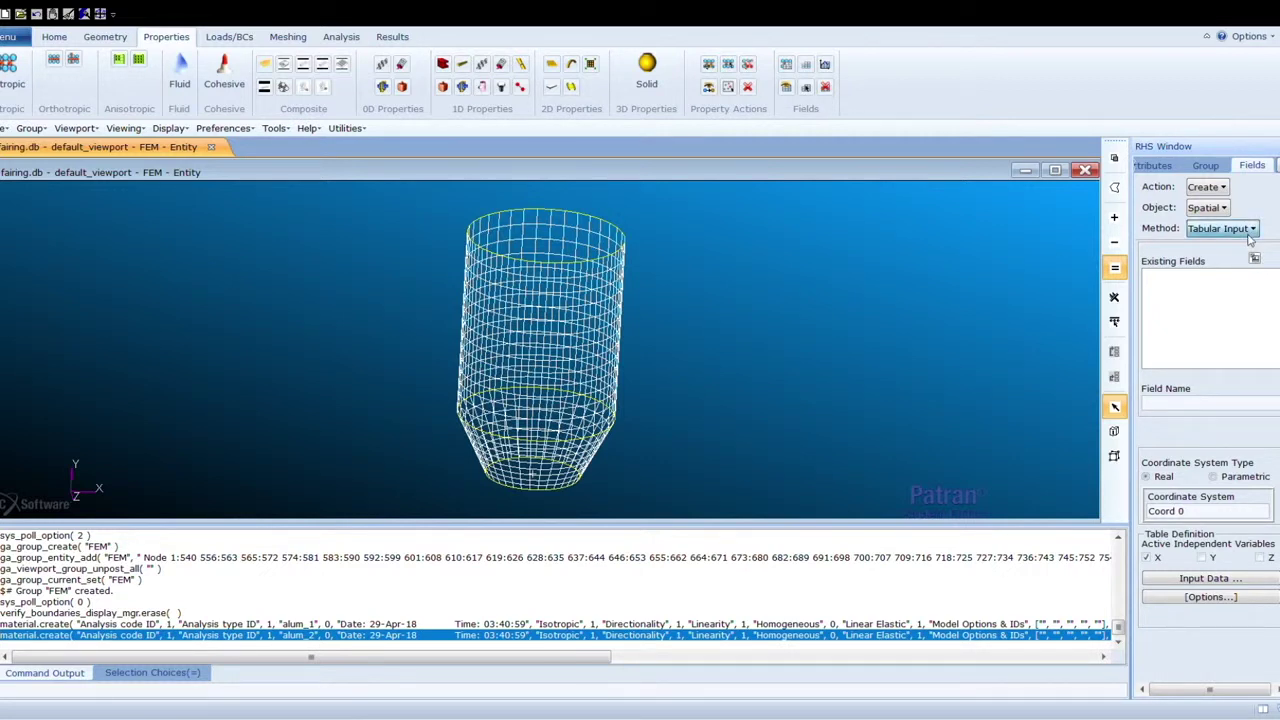
{"action": "left_click", "coordinate": [1245, 256]}
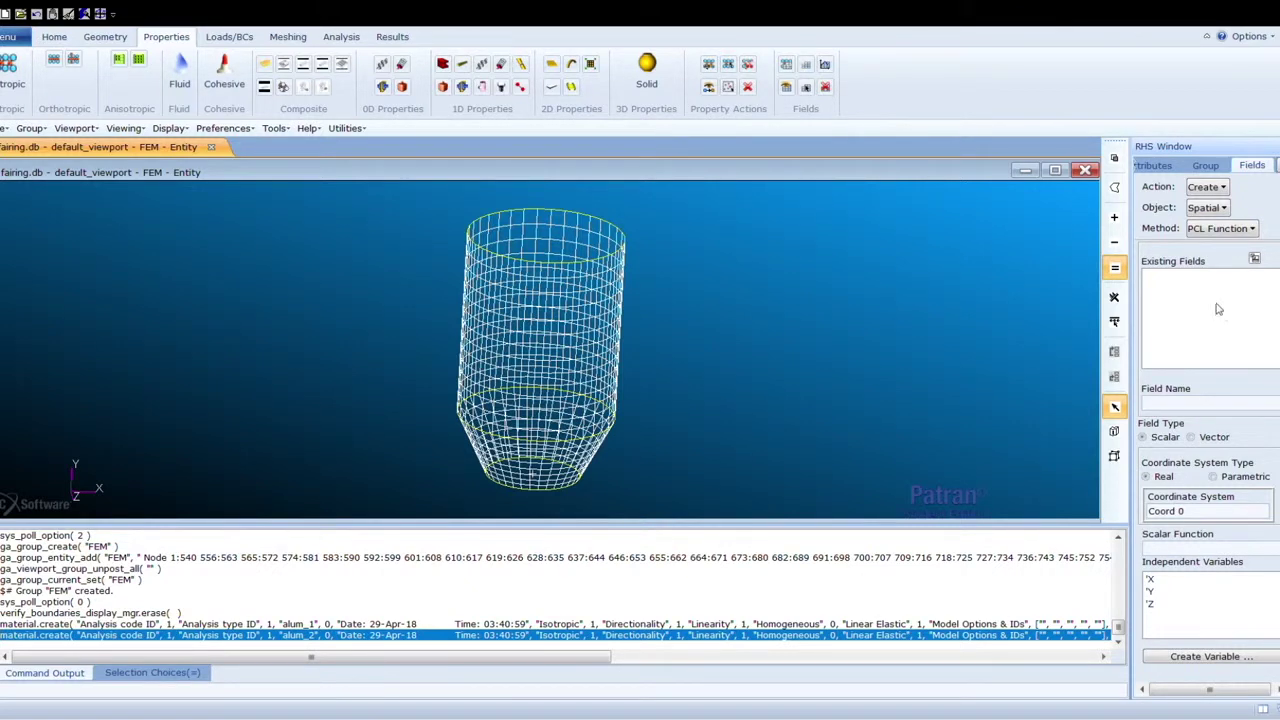
{"action": "left_click", "coordinate": [1195, 404]}
{"action": "type", "text": "thickness"}
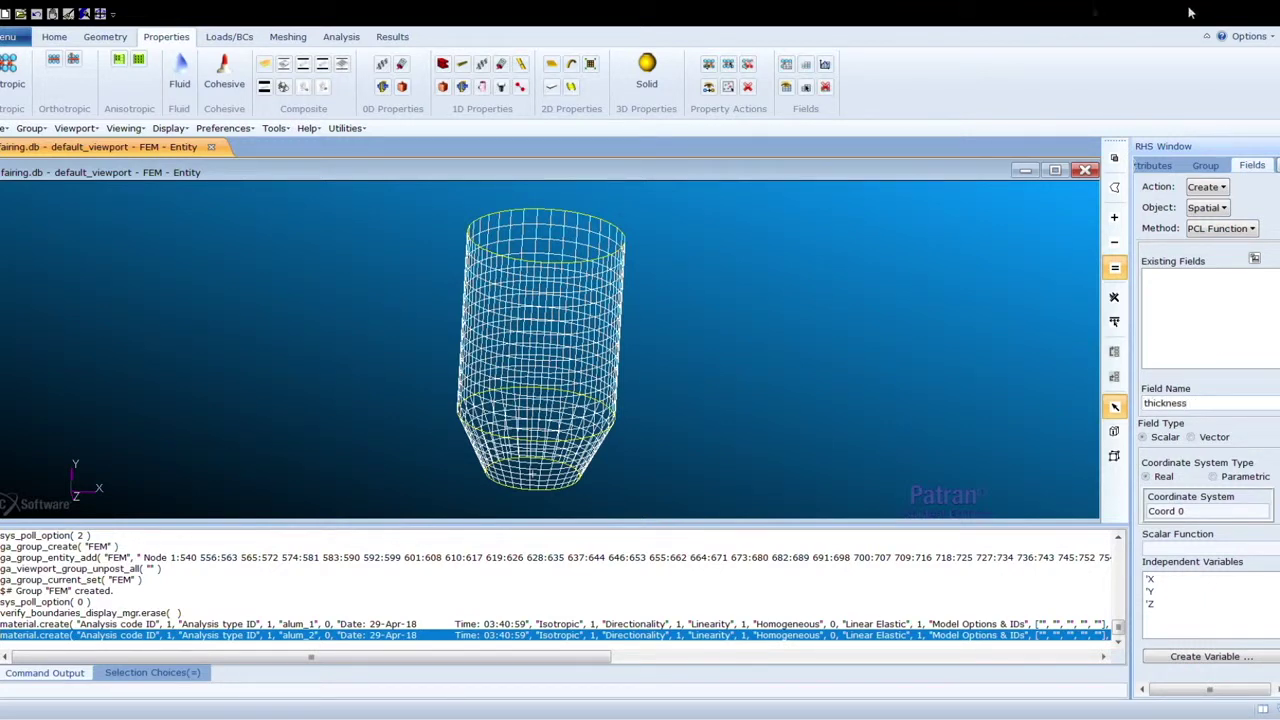
{"action": "left_click", "coordinate": [1163, 480]}
{"action": "left_click", "coordinate": [1183, 548]}
{"action": "type", "text": "1.5-'Y/160"}
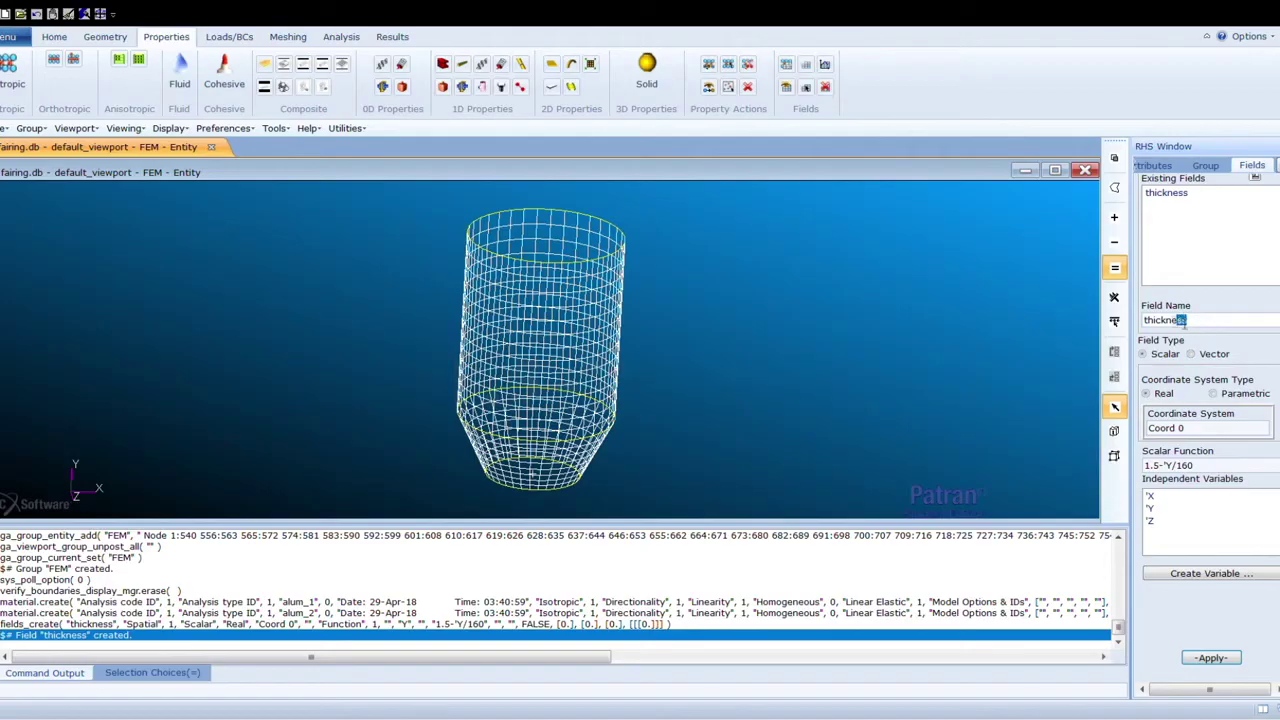
Step: Create a second scalar PCL function field named temperature with the function 200.0-(150.0/160.0)*'X
{"action": "left_click_drag", "start_coordinate": [1186, 320], "coordinate": [1125, 318]}
{"action": "type", "text": "temperature"}
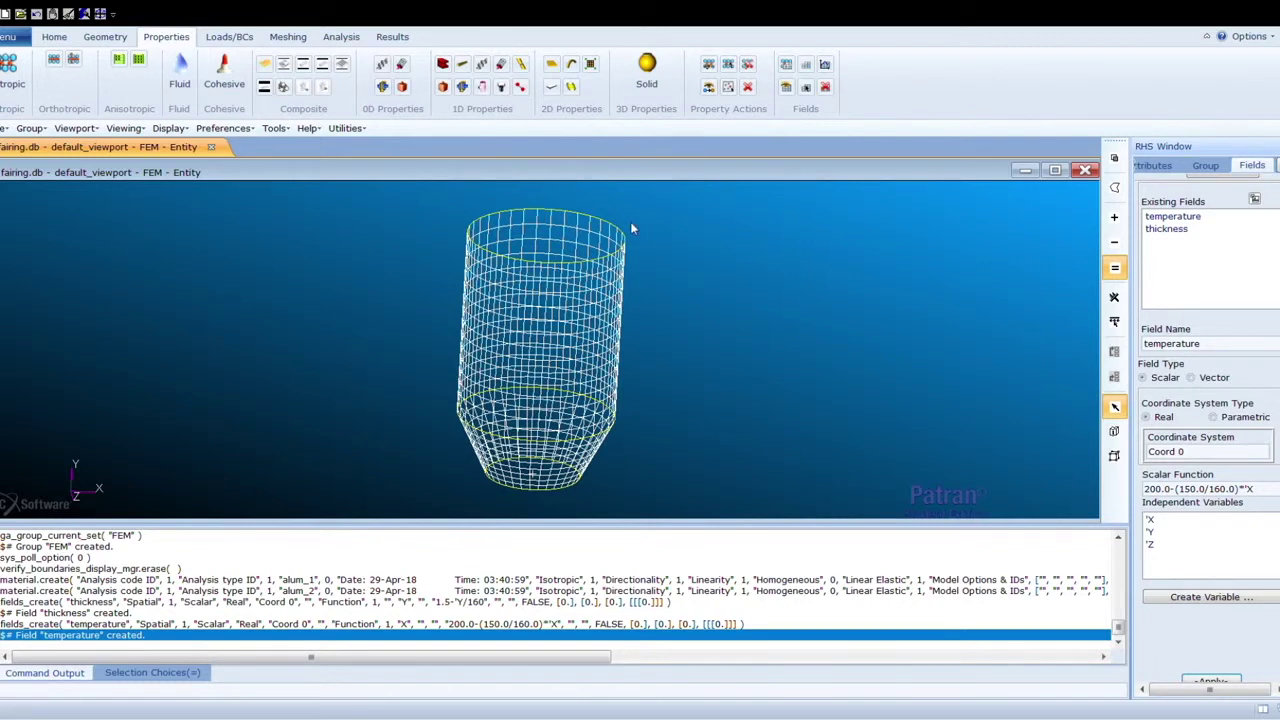
Step: Define a 2D thin homogeneous shell property set named prop_1 using material alum_1 and the thickness field
{"action": "left_click", "coordinate": [70, 36]}
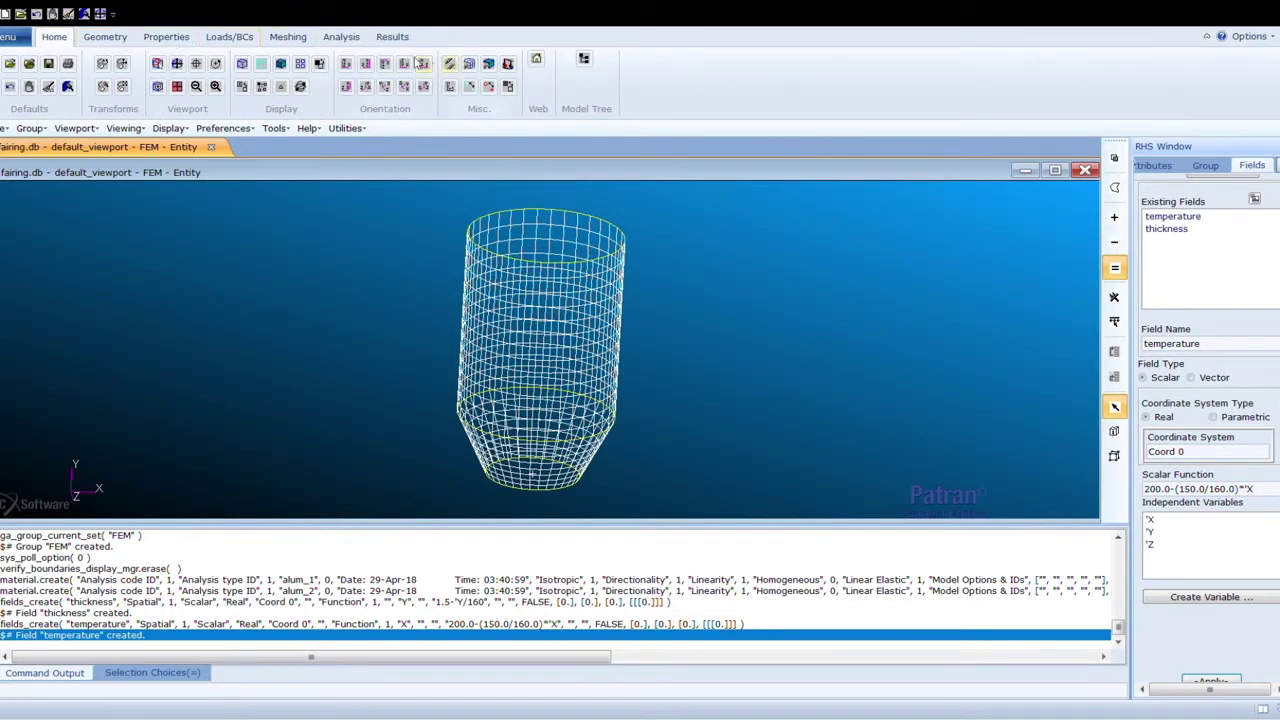
{"action": "left_click", "coordinate": [347, 64]}
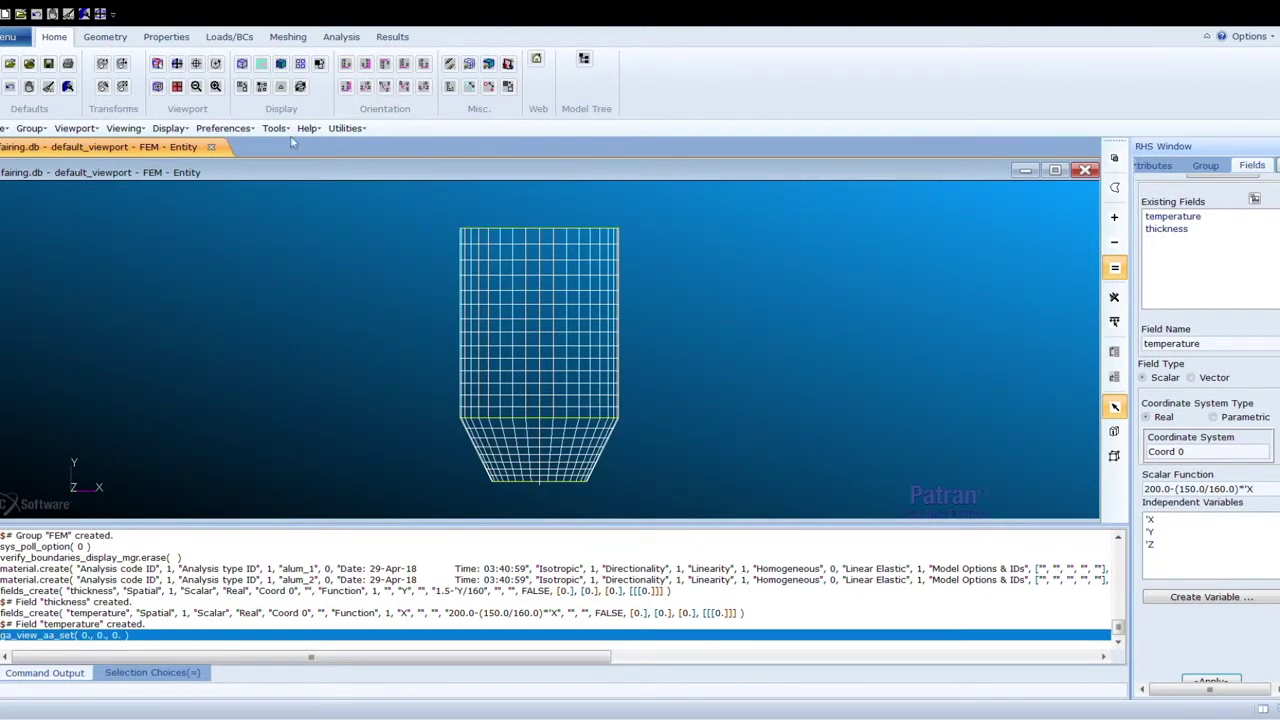
{"action": "left_click", "coordinate": [168, 38]}
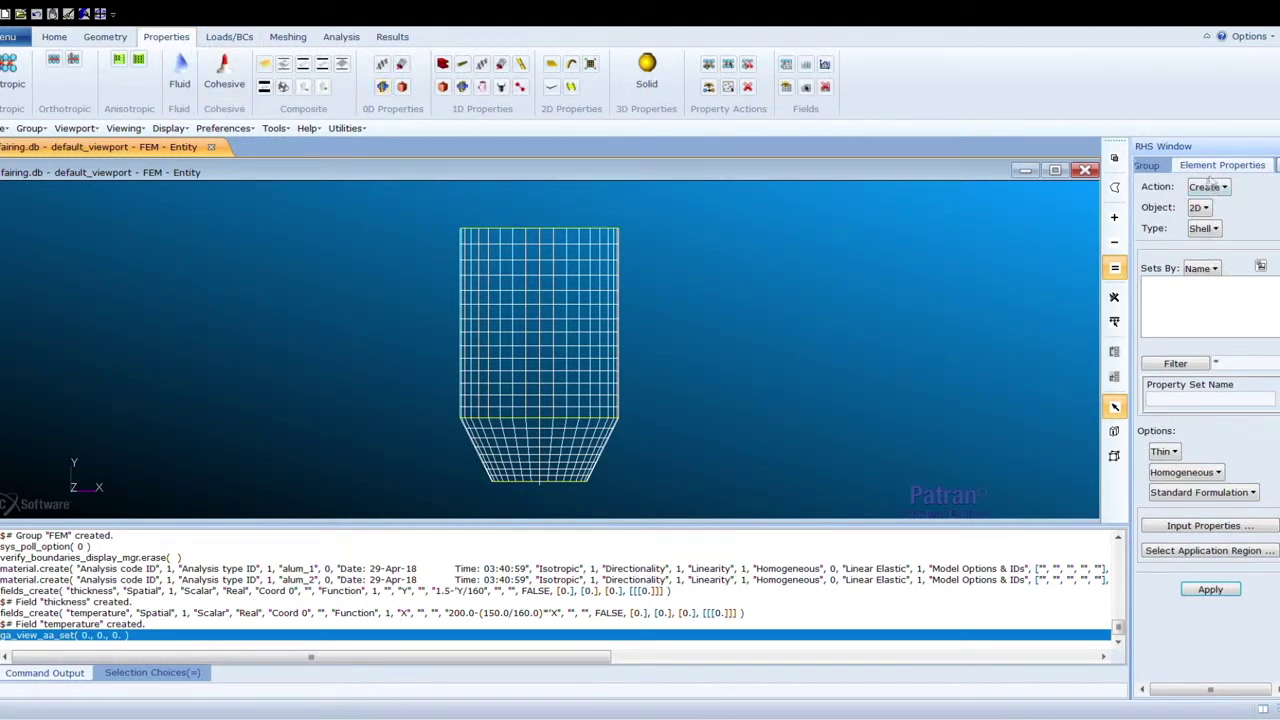
{"action": "left_click", "coordinate": [1157, 408]}
{"action": "type", "text": "prop_1"}
{"action": "left_click", "coordinate": [1190, 529]}
Step: Assign the quad elements of the cylindrical section, Elm 1:504, as the application region and create prop_1
{"action": "left_click", "coordinate": [1229, 551]}
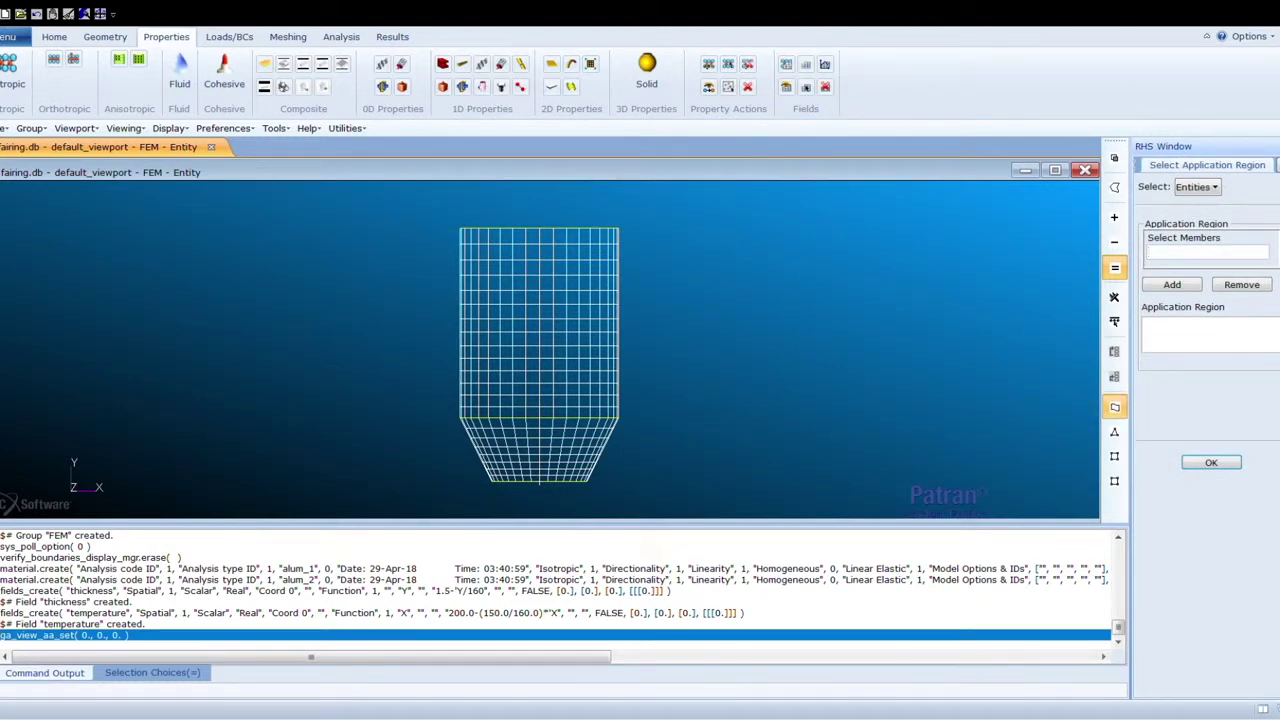
{"action": "left_click", "coordinate": [1114, 483]}
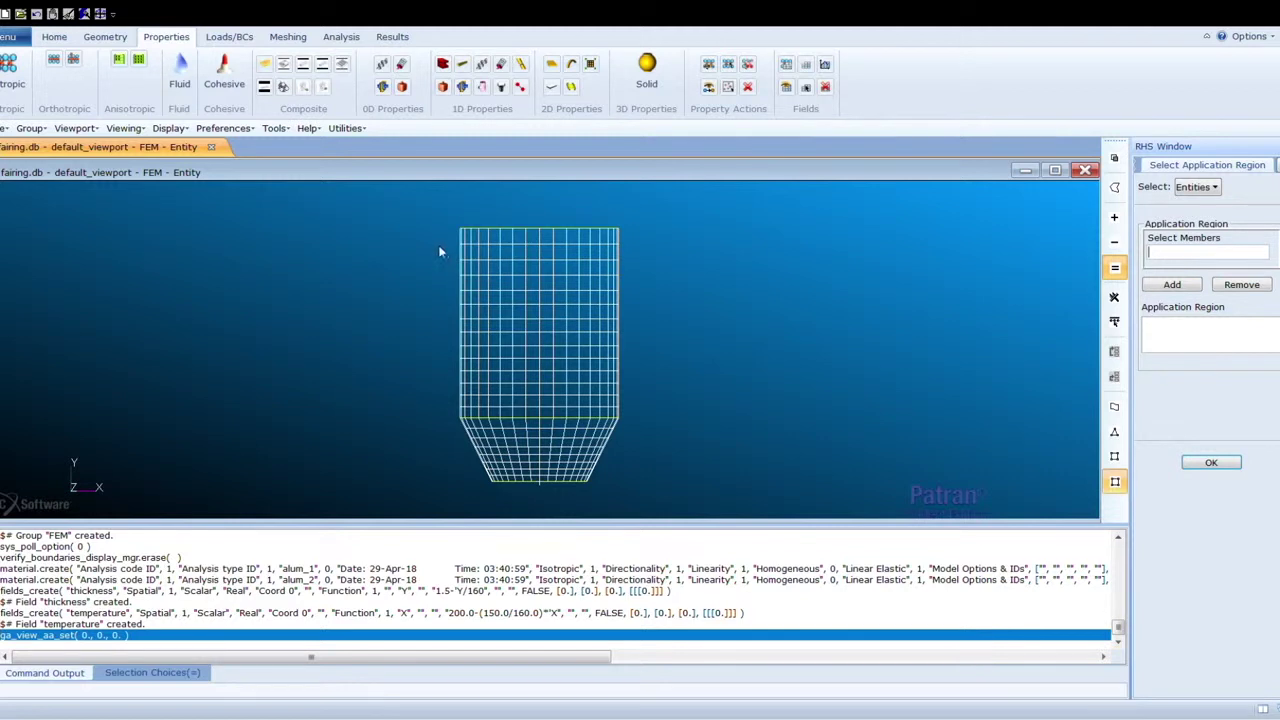
{"action": "left_click_drag", "start_coordinate": [441, 212], "coordinate": [647, 432]}
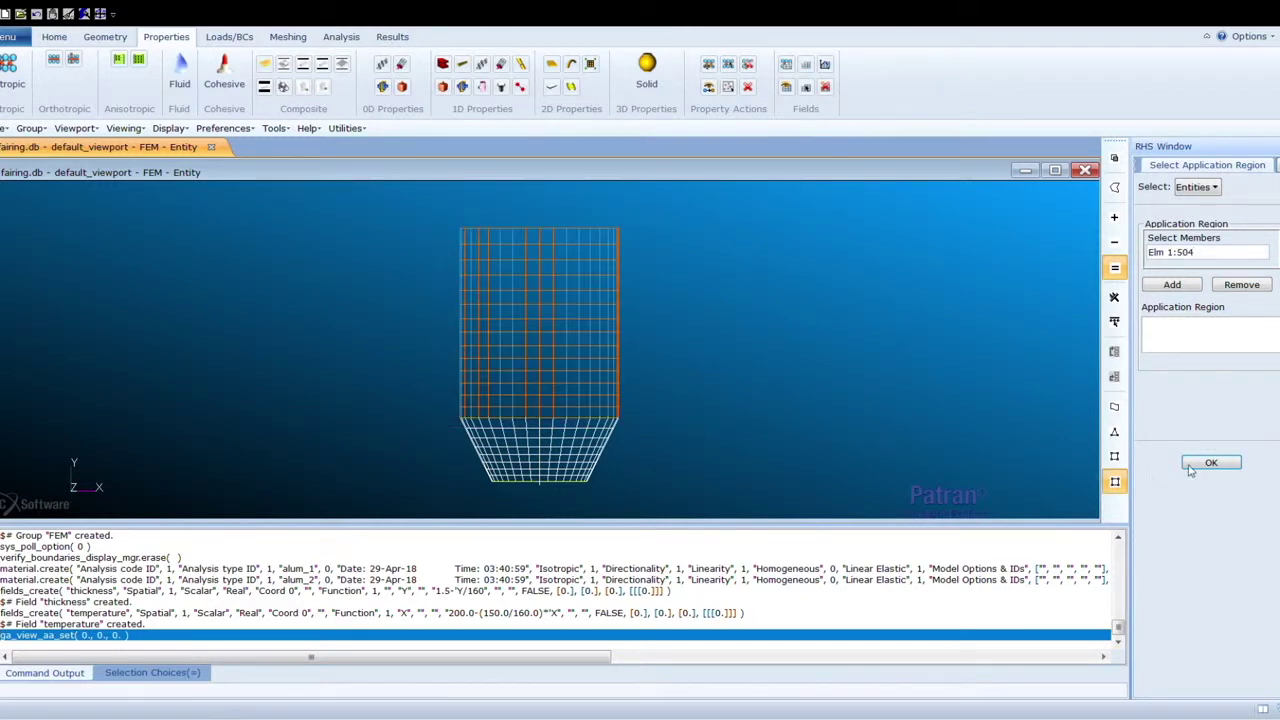
{"action": "left_click", "coordinate": [1172, 284]}
{"action": "left_click", "coordinate": [1211, 462]}
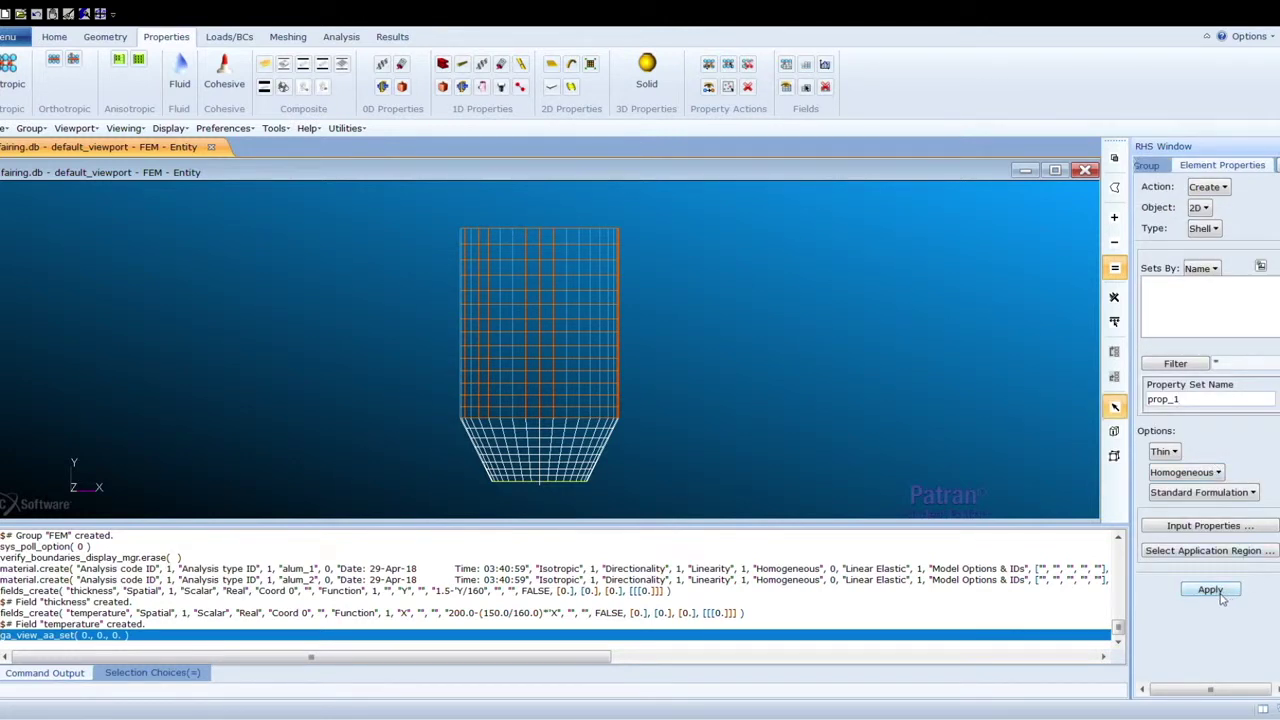
{"action": "left_click", "coordinate": [1218, 594]}
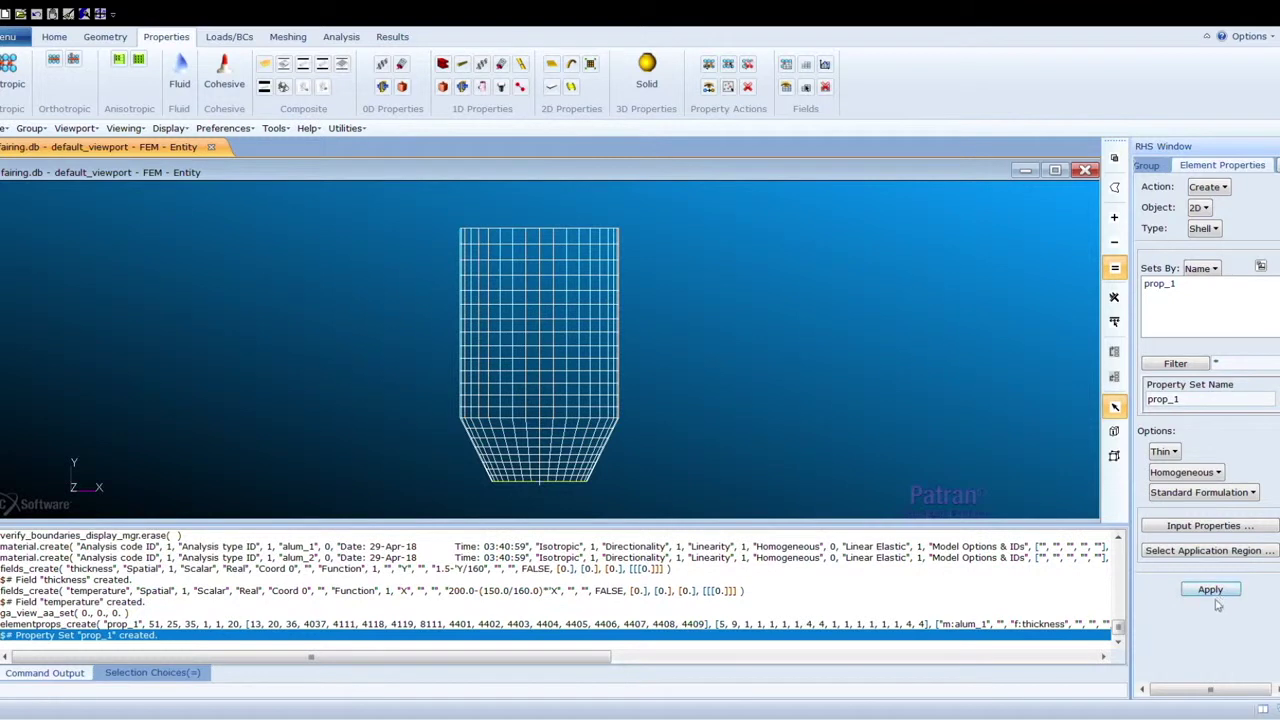
Step: Create the shell property set prop_2 with material alum_2 and the thickness field on the conical section's elements, Elm 505:792
{"action": "key", "text": "BackSpace"}
{"action": "type", "text": "2"}
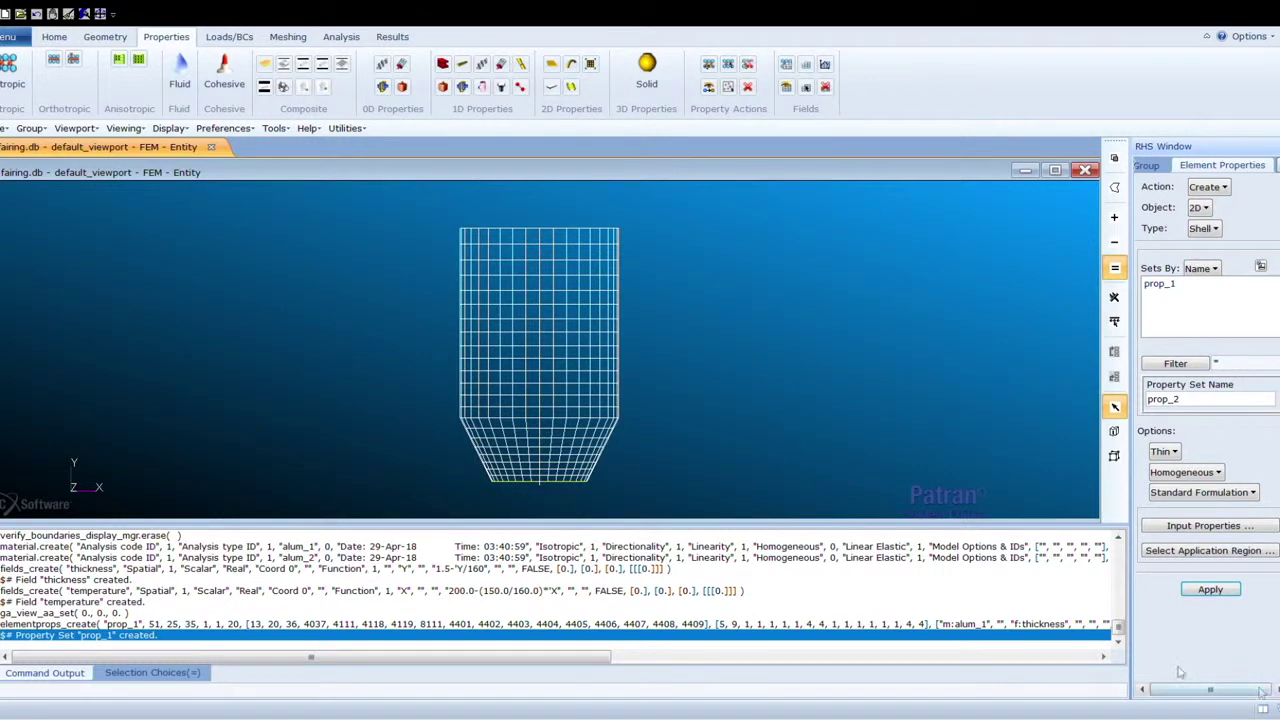
{"action": "left_click", "coordinate": [1178, 526]}
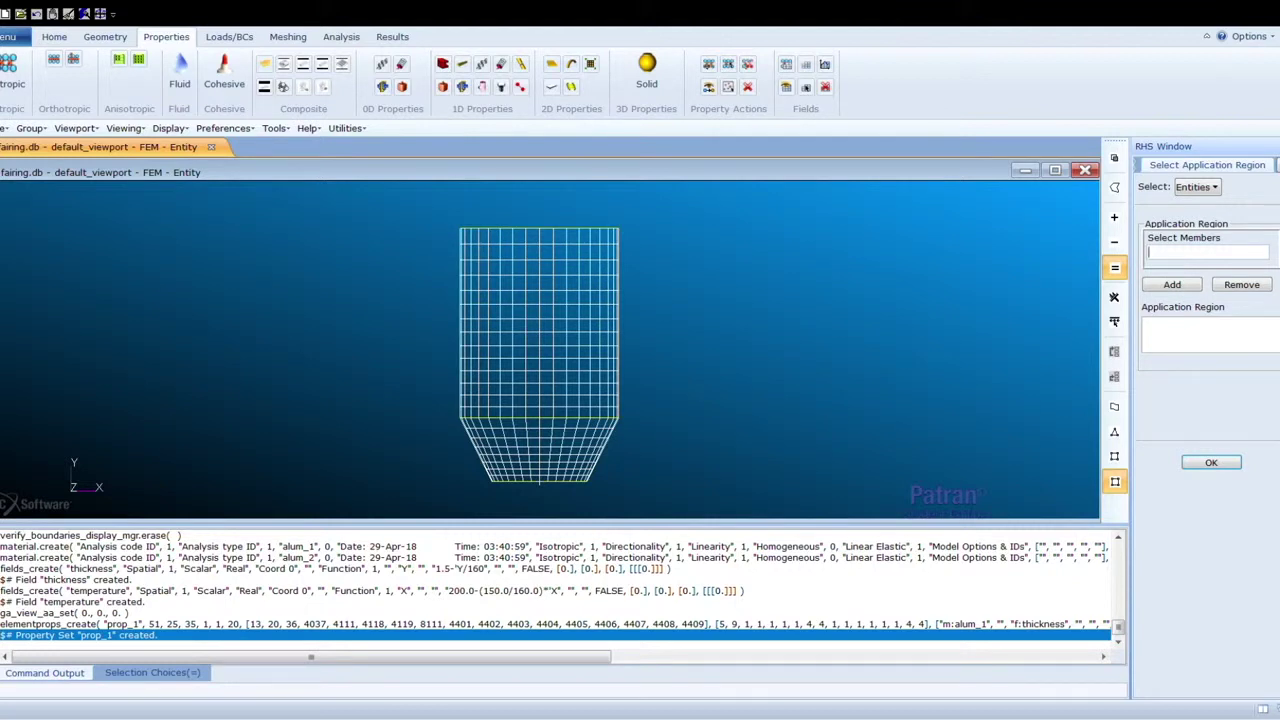
{"action": "left_click_drag", "start_coordinate": [450, 411], "coordinate": [643, 488]}
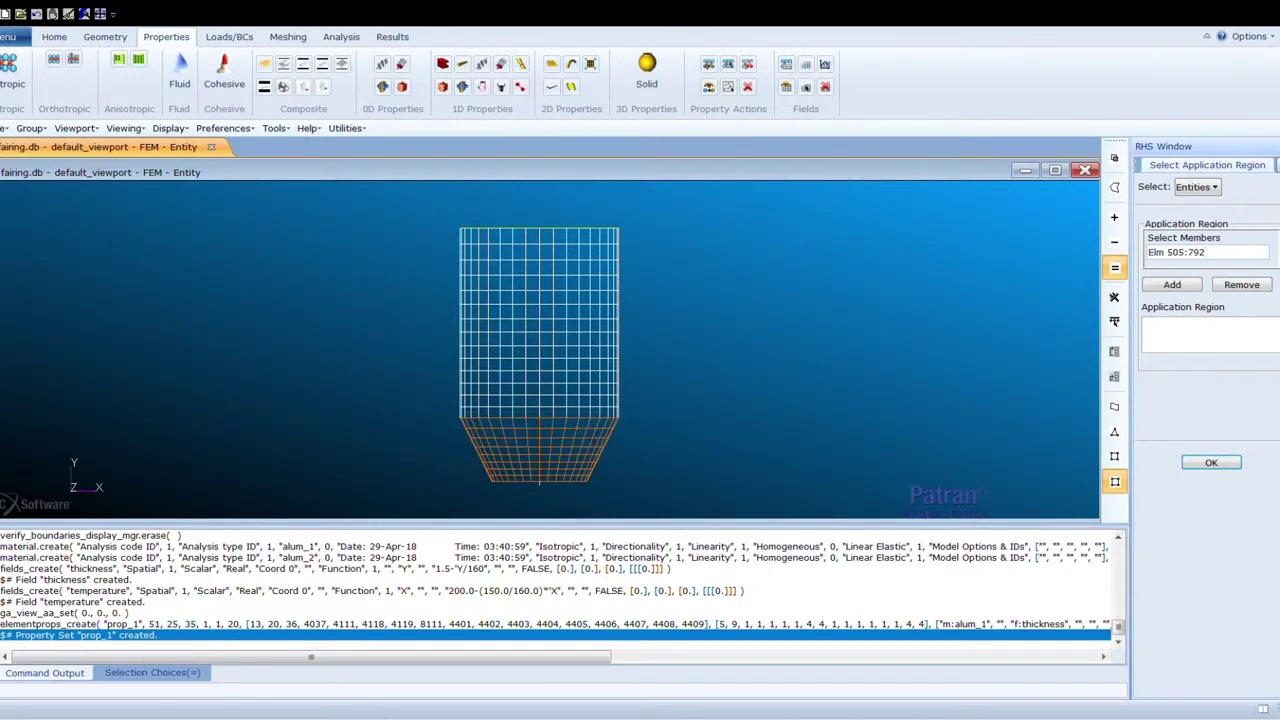
{"action": "left_click", "coordinate": [1172, 286]}
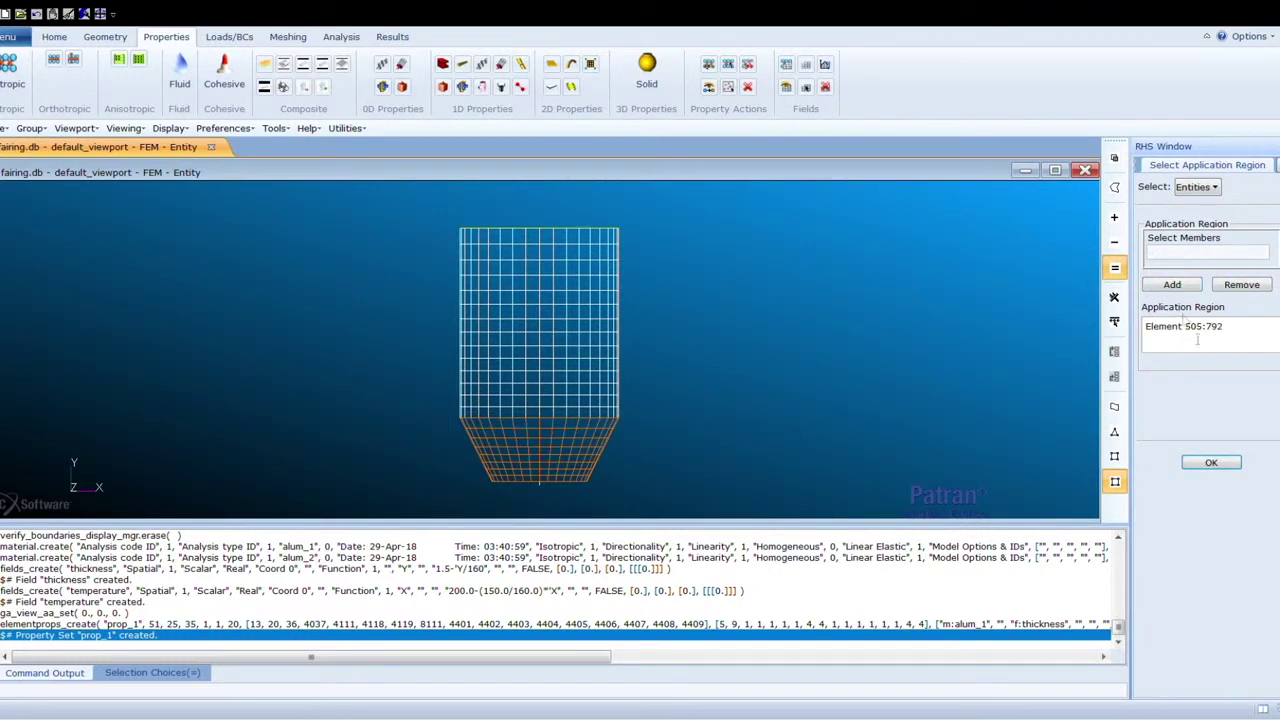
{"action": "left_click", "coordinate": [1211, 463]}
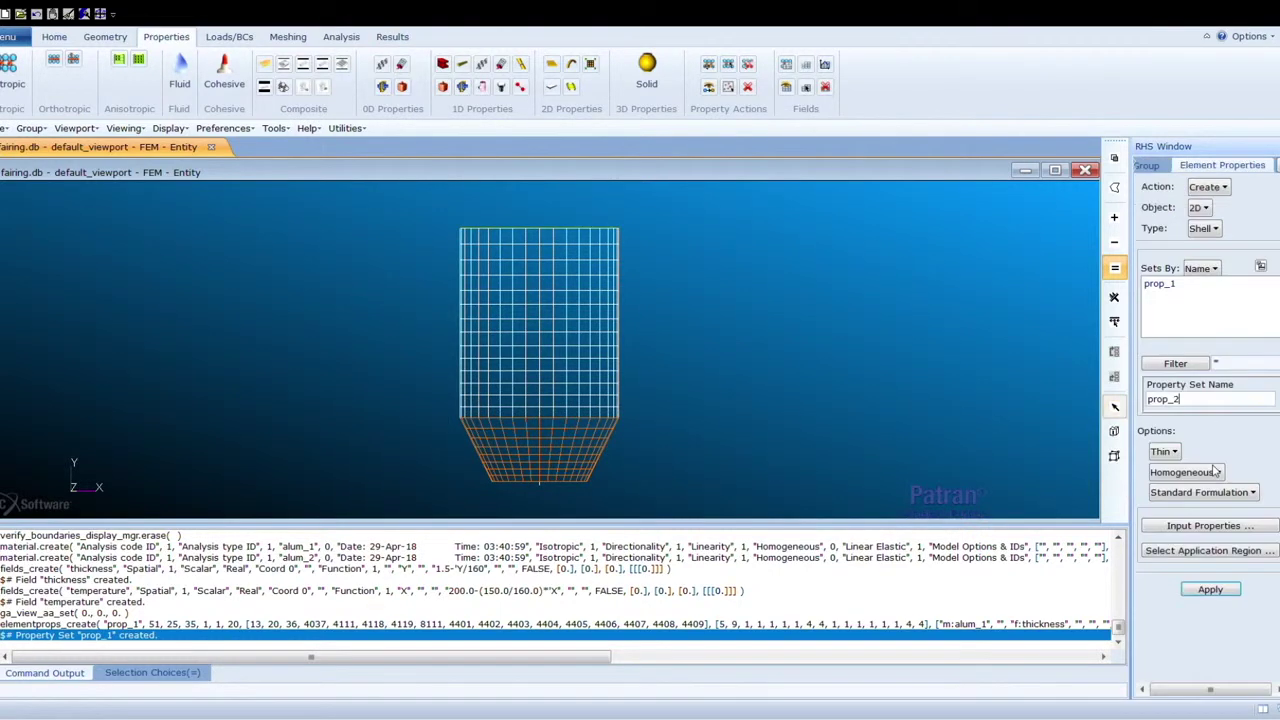
{"action": "left_click", "coordinate": [1216, 590]}
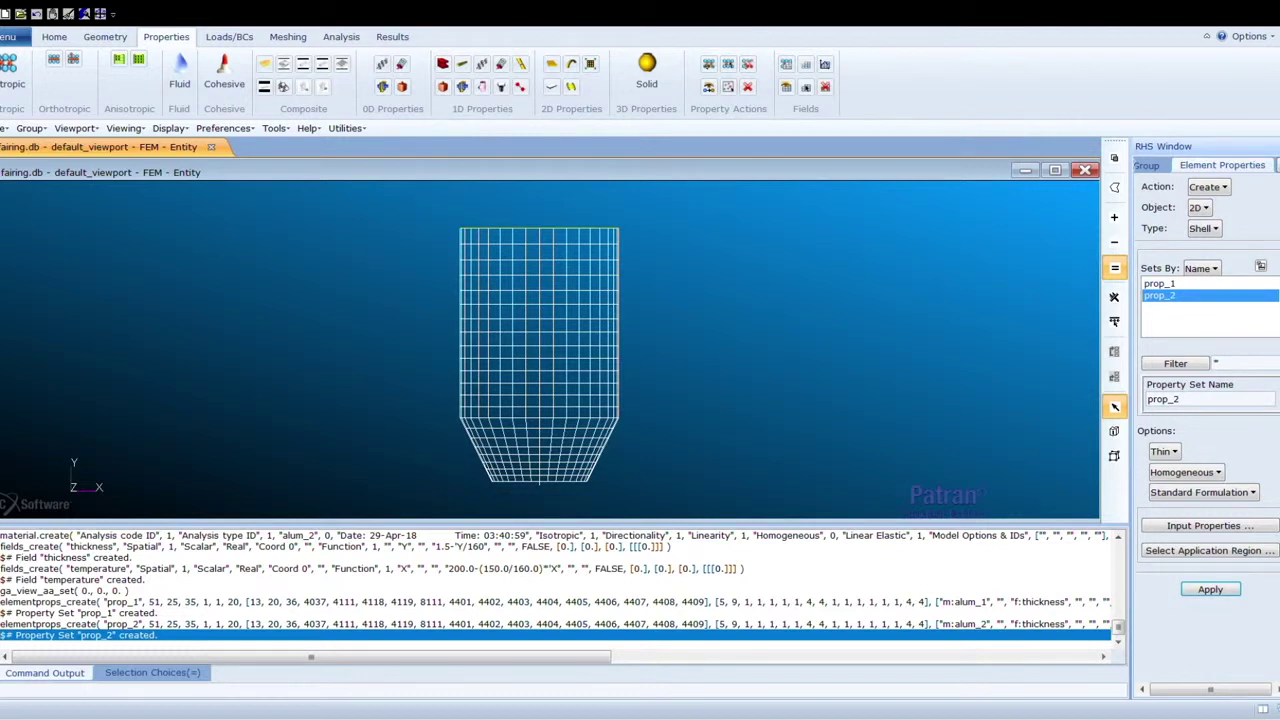
Step: Set up a nodal temperature load set named temp in the Default load case
{"action": "left_click", "coordinate": [238, 38]}
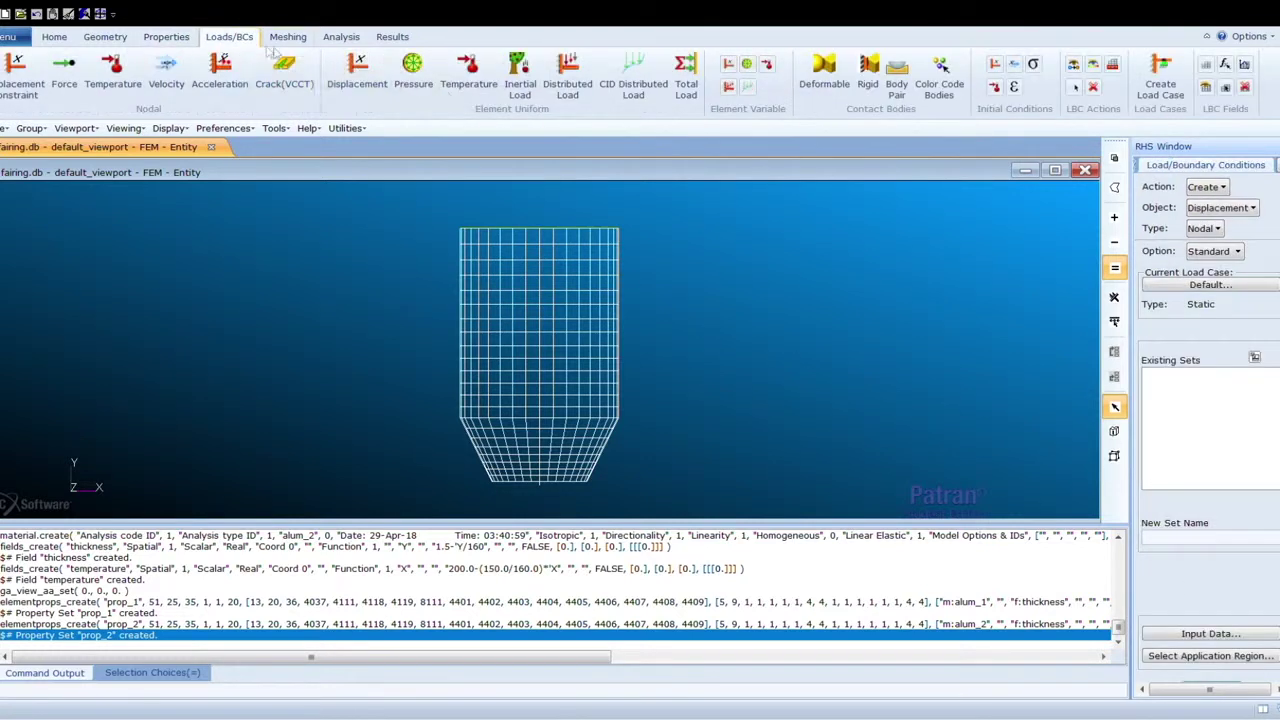
{"action": "left_click", "coordinate": [1222, 208]}
{"action": "left_click", "coordinate": [1204, 280]}
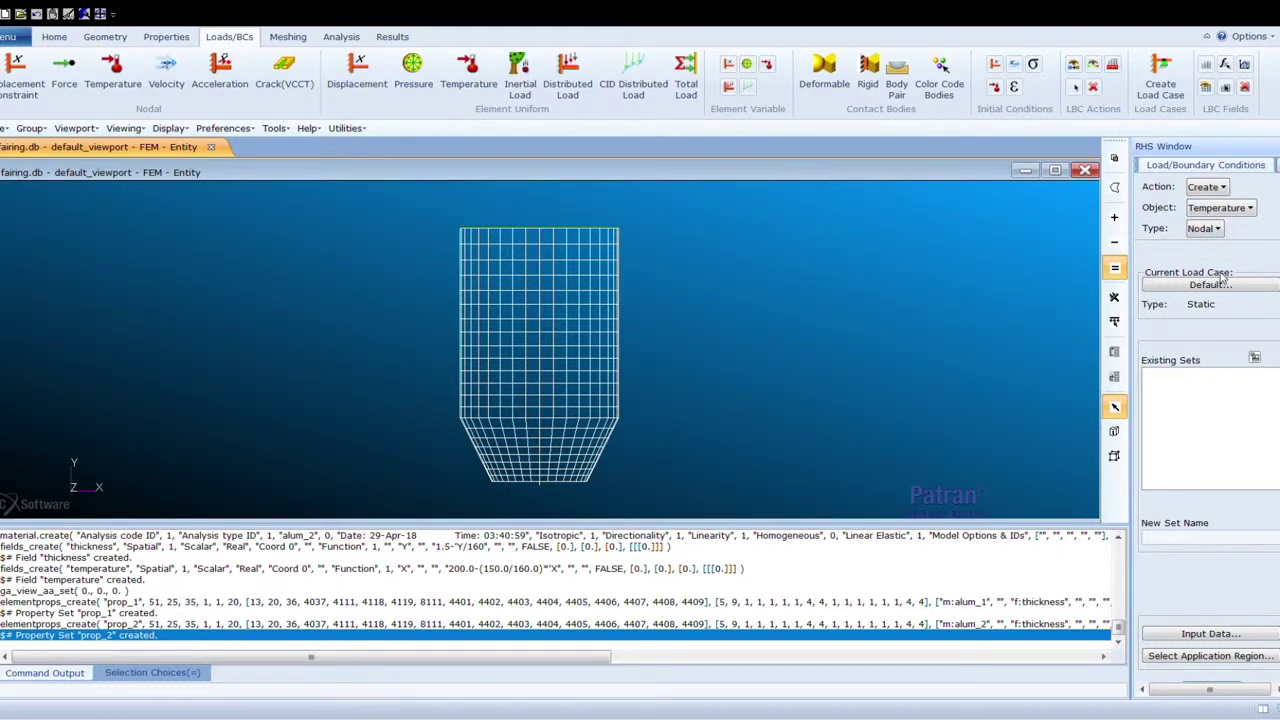
{"action": "type", "text": "temp"}
Step: Assign all FEM nodes of the fairing as the application region and create the temp load set
{"action": "left_click", "coordinate": [1208, 656]}
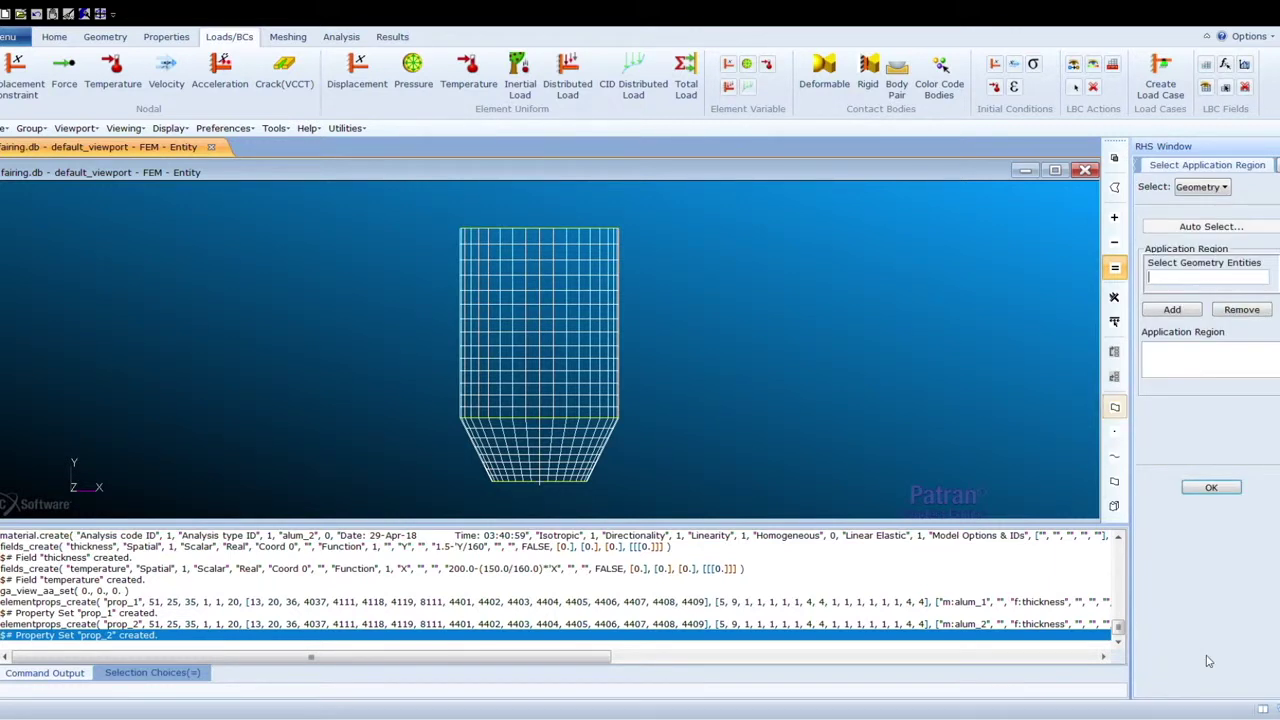
{"action": "left_click", "coordinate": [1208, 191]}
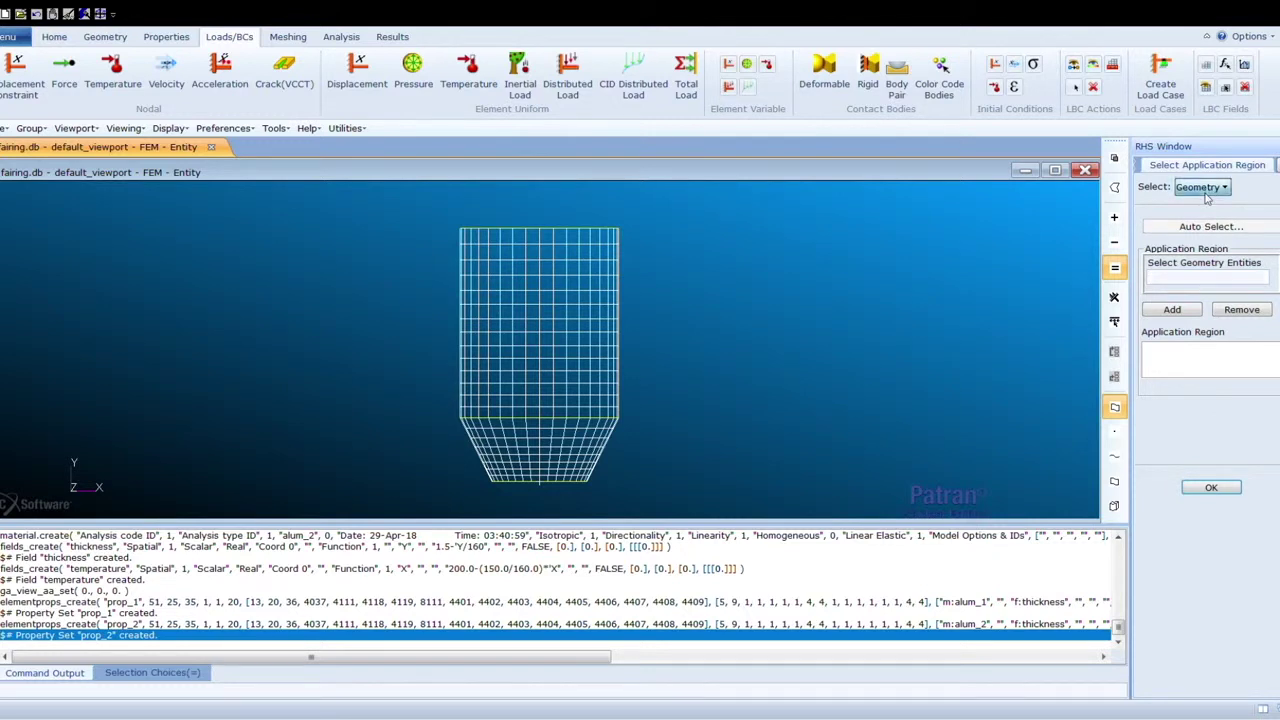
{"action": "left_click", "coordinate": [1208, 231]}
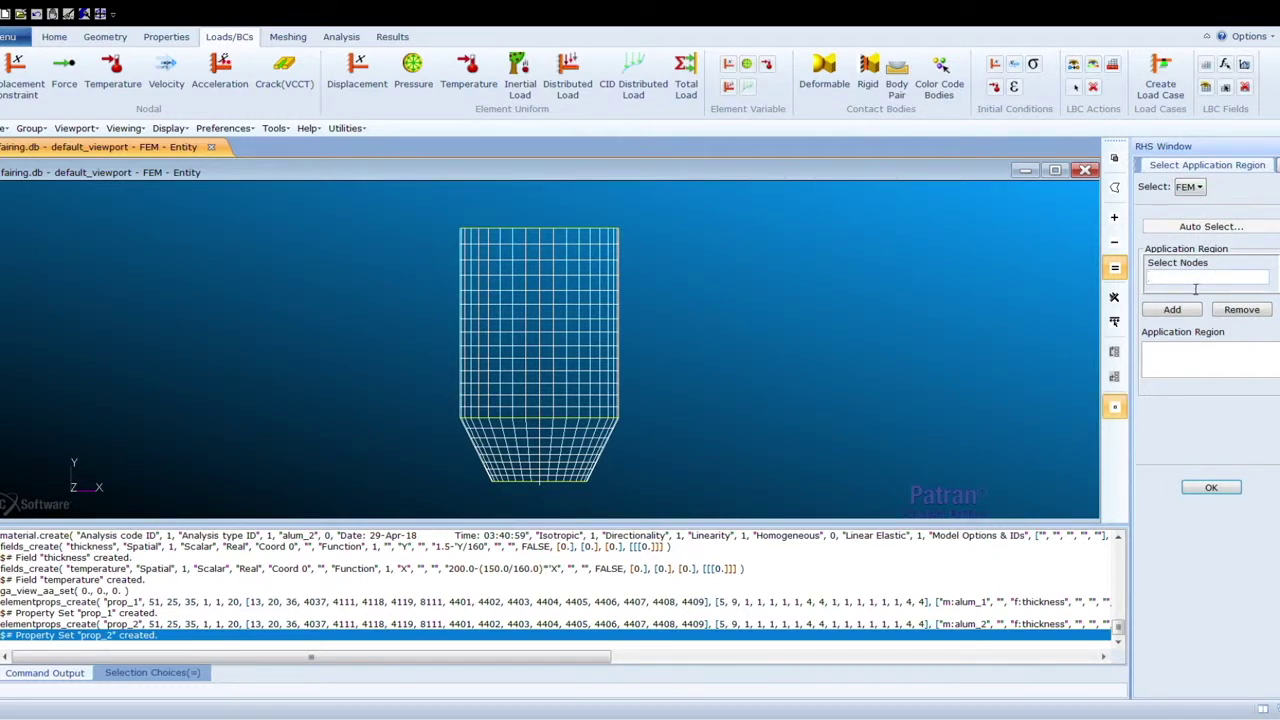
{"action": "left_click_drag", "start_coordinate": [429, 210], "coordinate": [665, 510]}
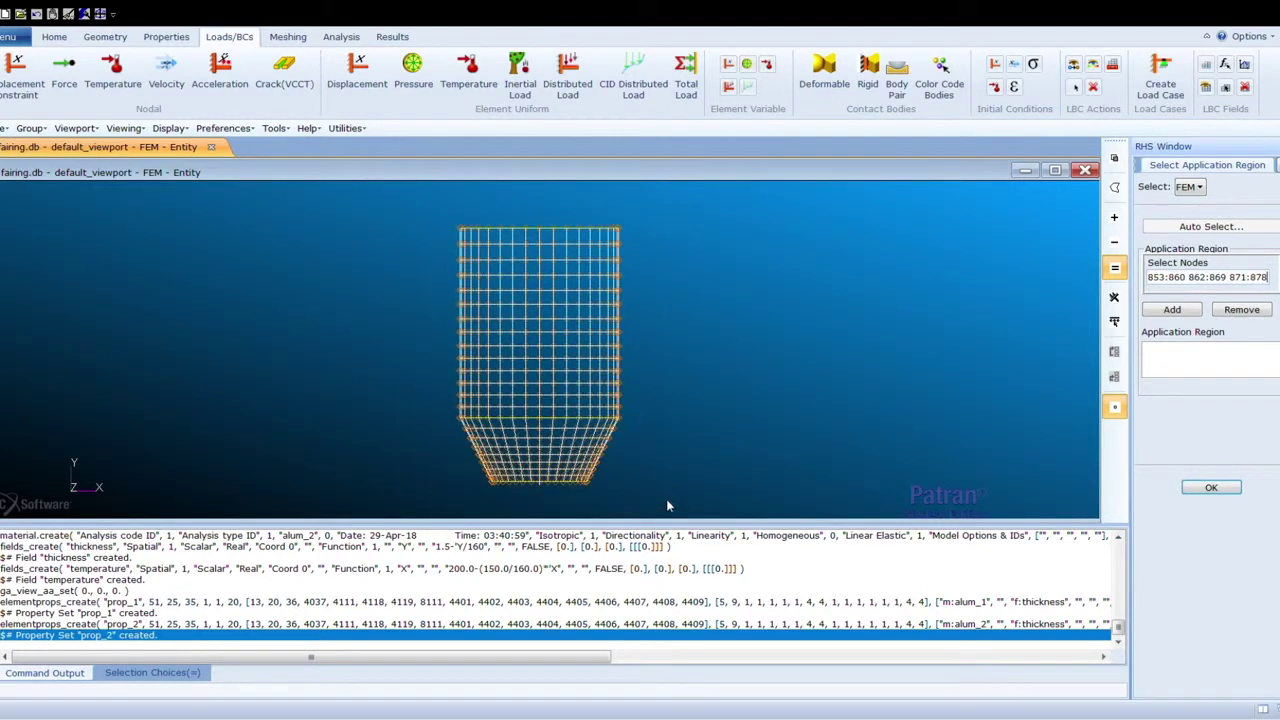
{"action": "left_click", "coordinate": [1184, 311]}
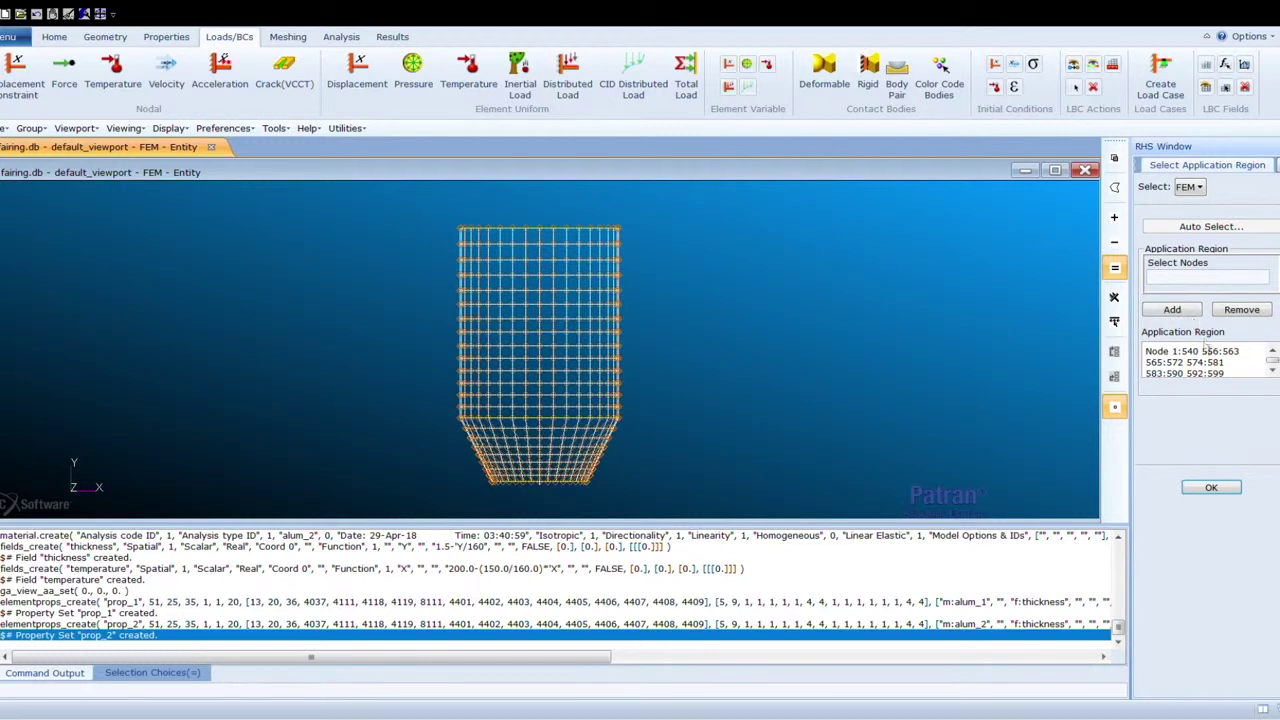
{"action": "left_click", "coordinate": [1209, 487]}
{"action": "scroll", "coordinate": [1209, 490], "scroll_direction": "down", "scroll_amount": 3}
{"action": "left_click", "coordinate": [1212, 556]}
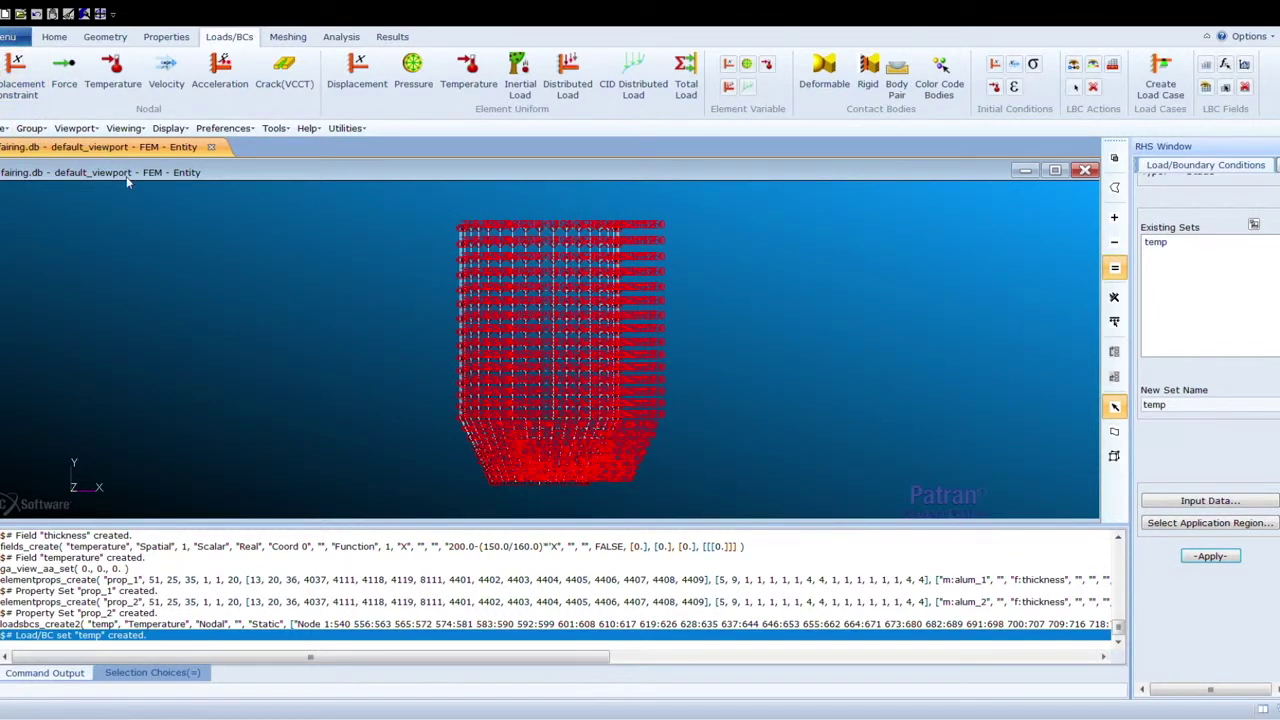
Step: Turn off the display of temperature load markers on the model
{"action": "left_click", "coordinate": [134, 220]}
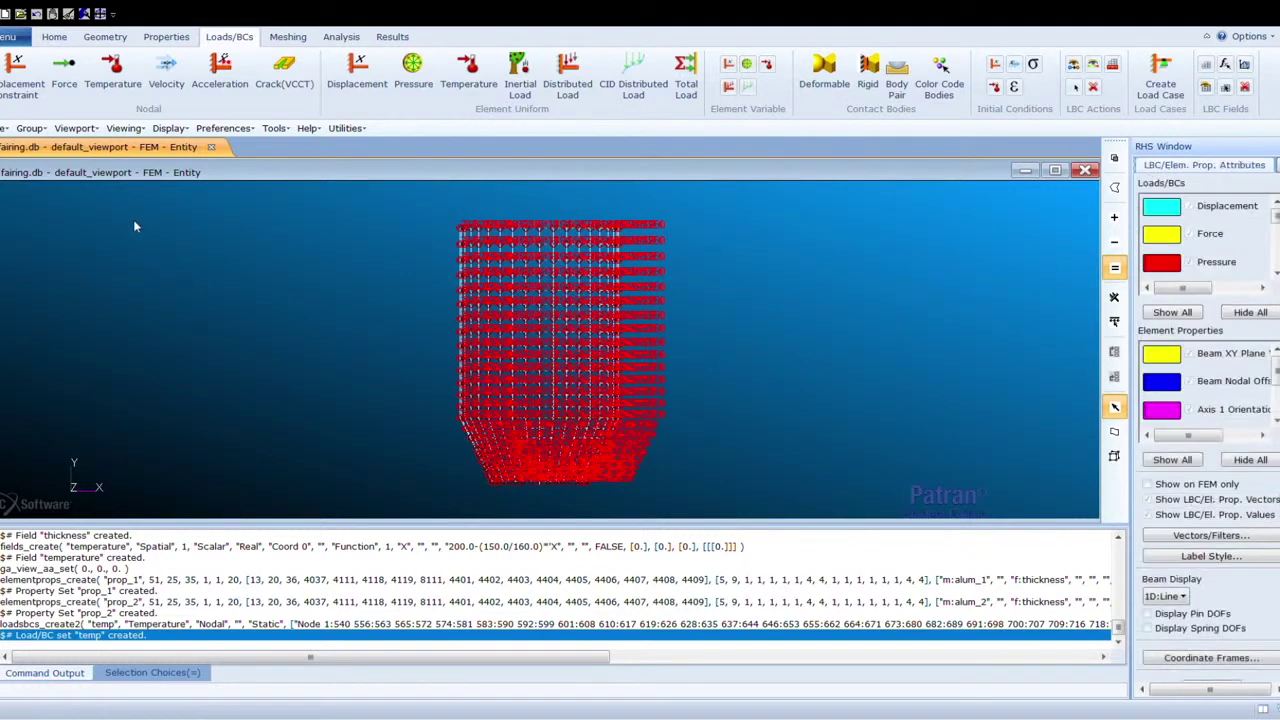
{"action": "left_click", "coordinate": [1276, 274]}
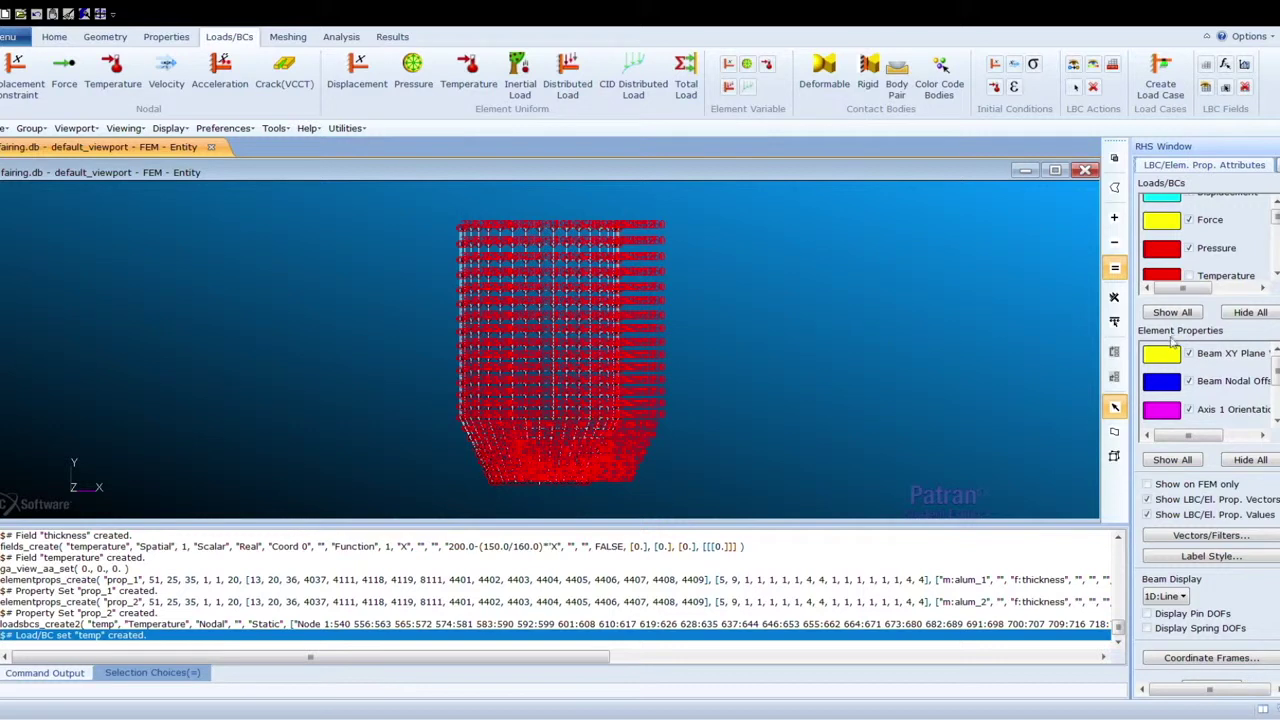
{"action": "scroll", "coordinate": [1205, 430], "scroll_direction": "down", "scroll_amount": 1}
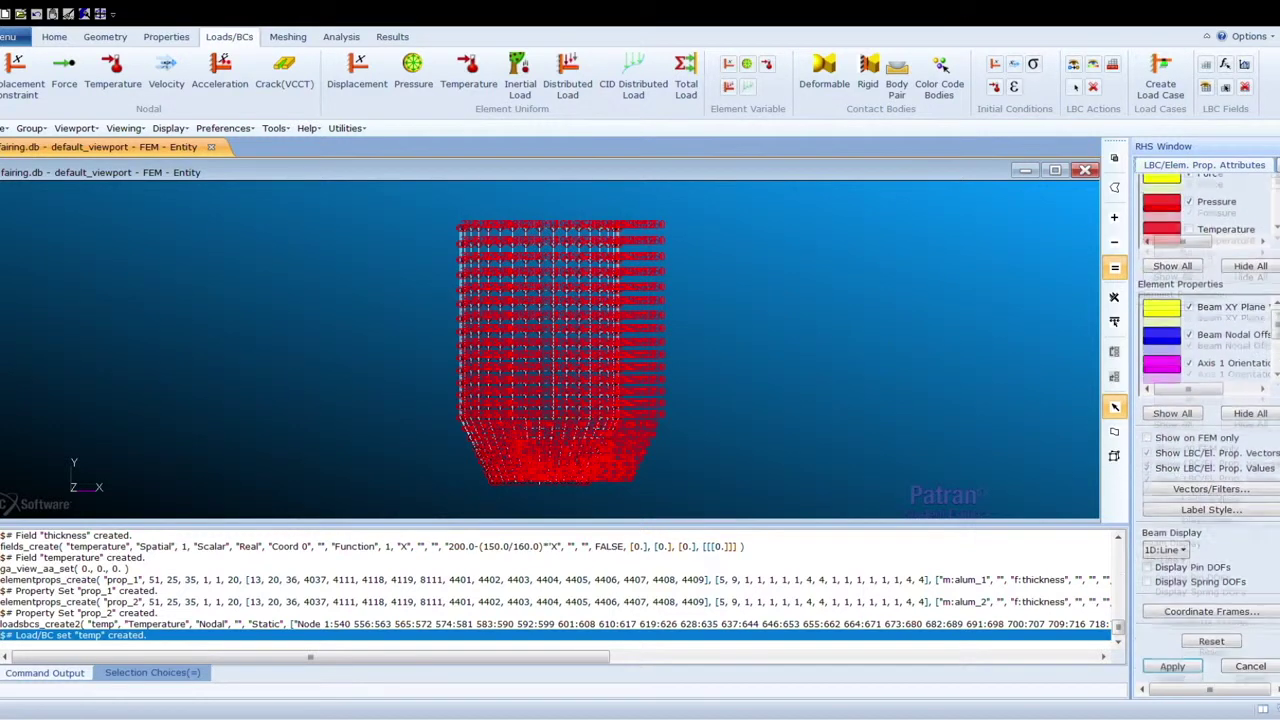
{"action": "left_click", "coordinate": [1172, 666]}
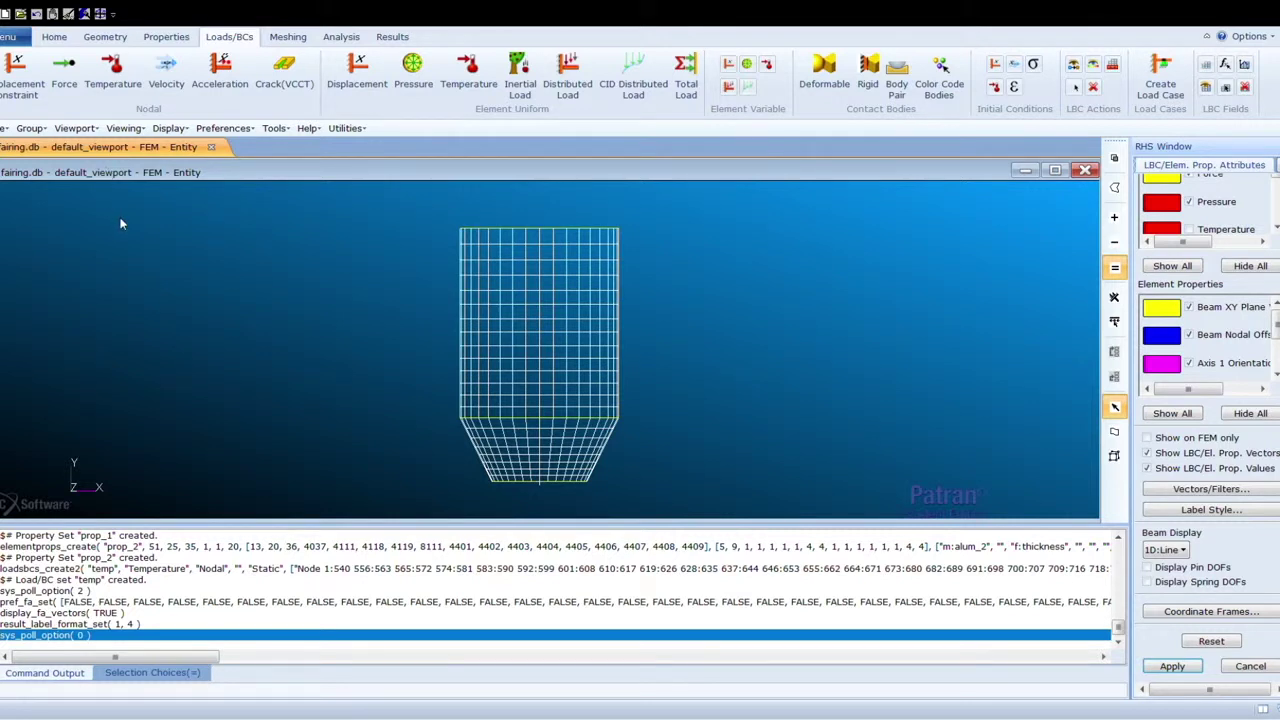
Step: Create target list A of the FEM elements that have the material alum_1
{"action": "left_click", "coordinate": [247, 230]}
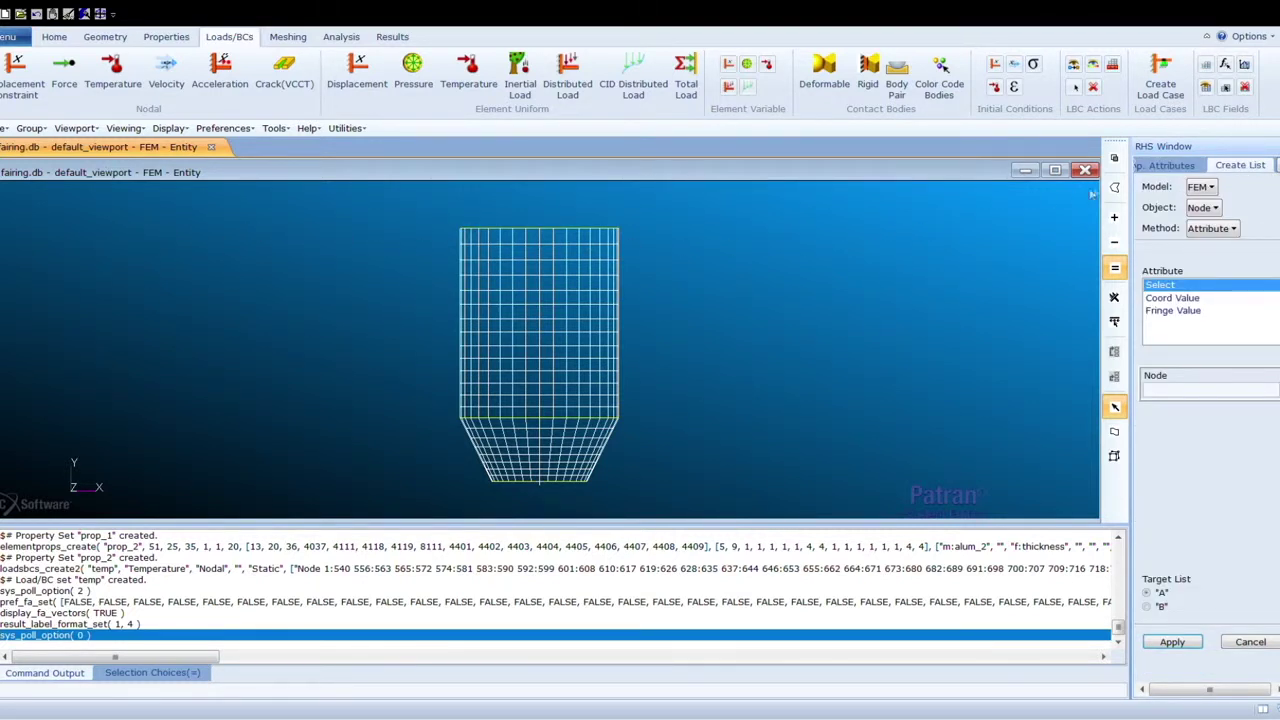
{"action": "left_click", "coordinate": [1203, 207]}
{"action": "left_click", "coordinate": [1214, 245]}
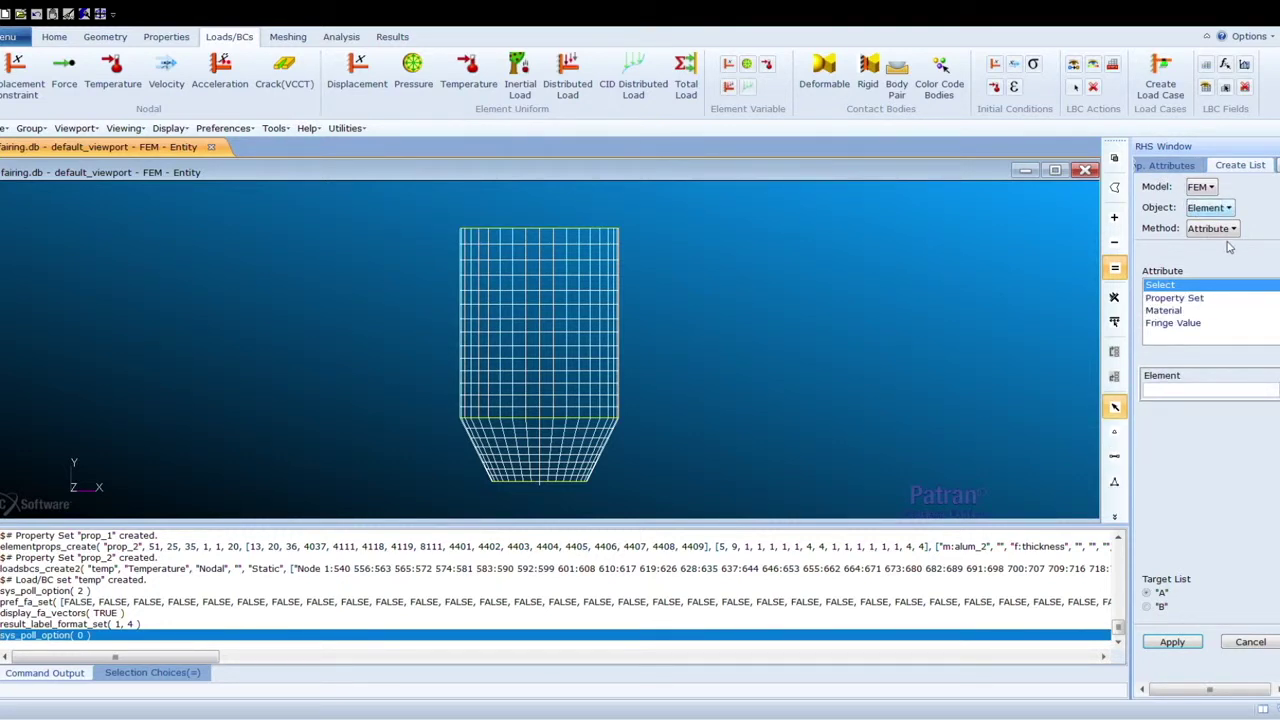
{"action": "left_click", "coordinate": [1190, 311]}
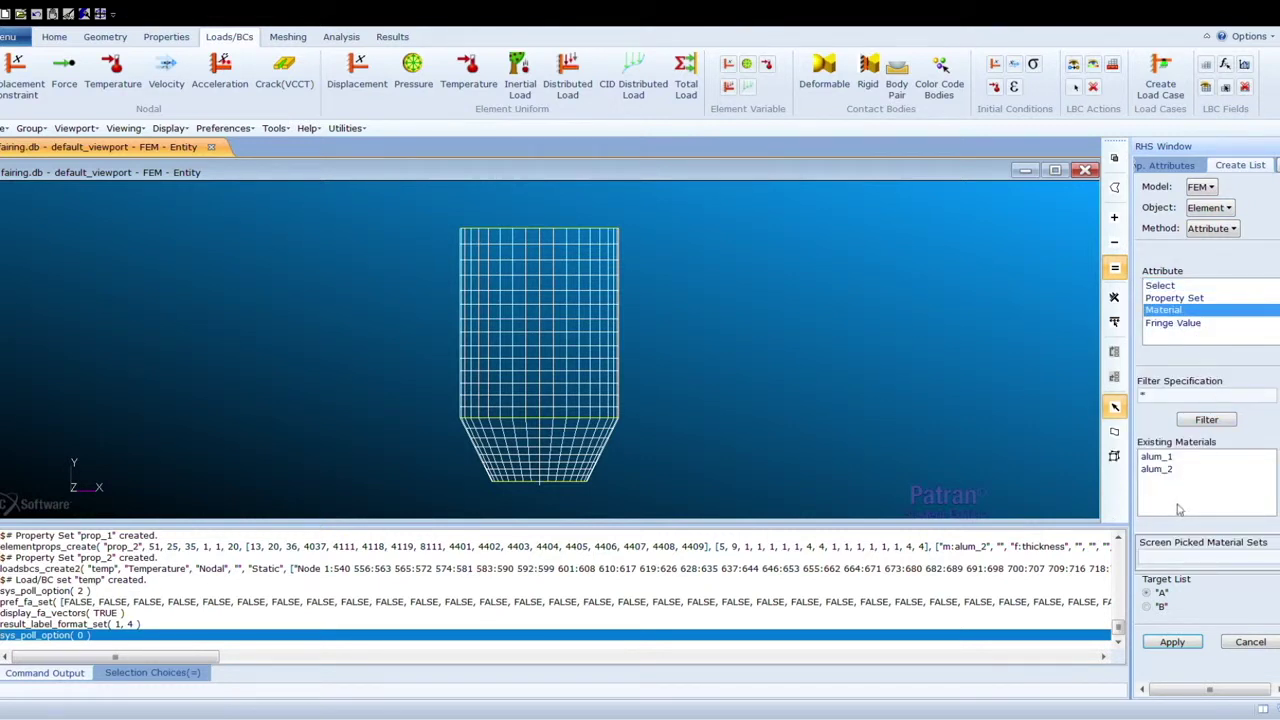
{"action": "left_click", "coordinate": [1170, 457]}
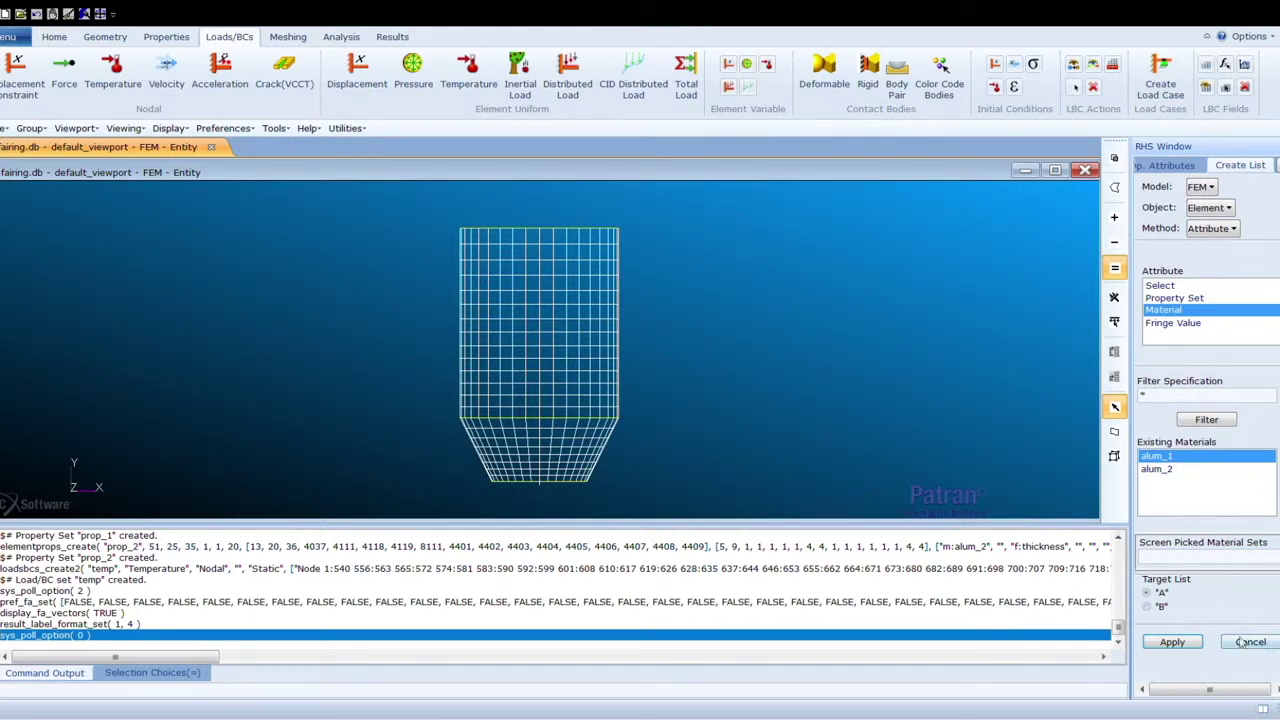
{"action": "left_click", "coordinate": [1168, 642]}
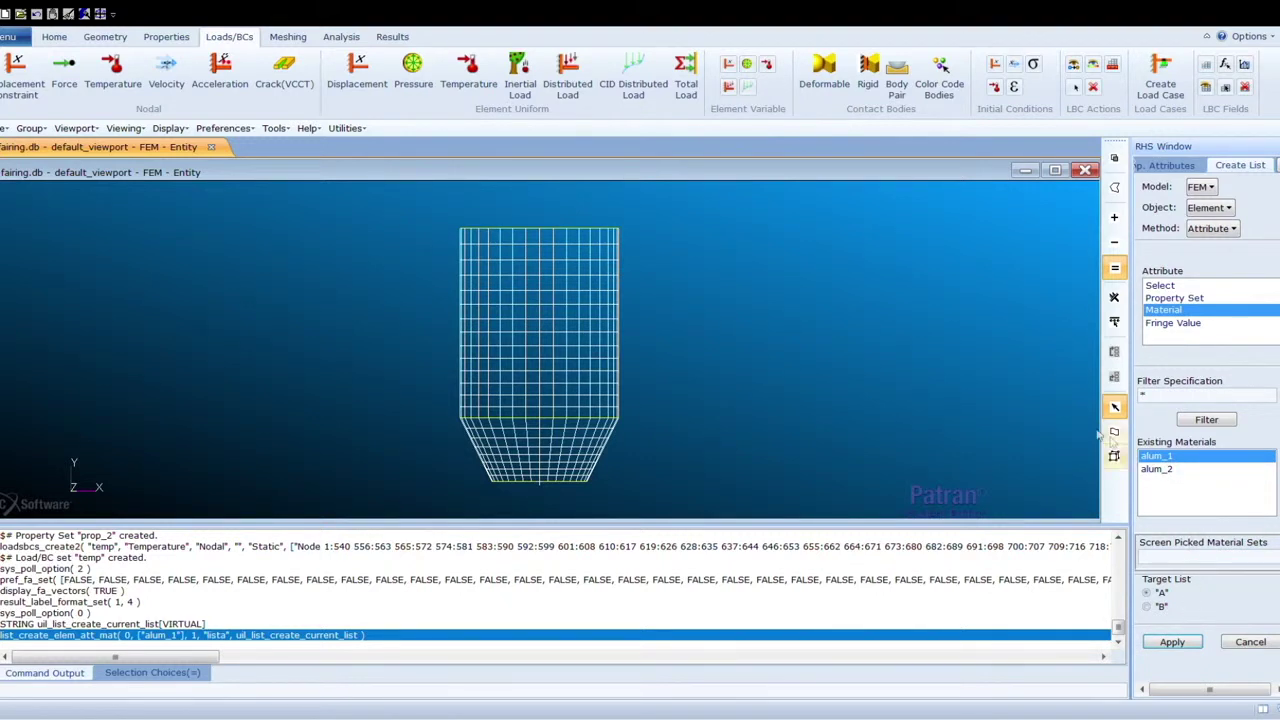
Step: Show the element property Thickness as a scalar plot on the FEM group
{"action": "left_click", "coordinate": [166, 37]}
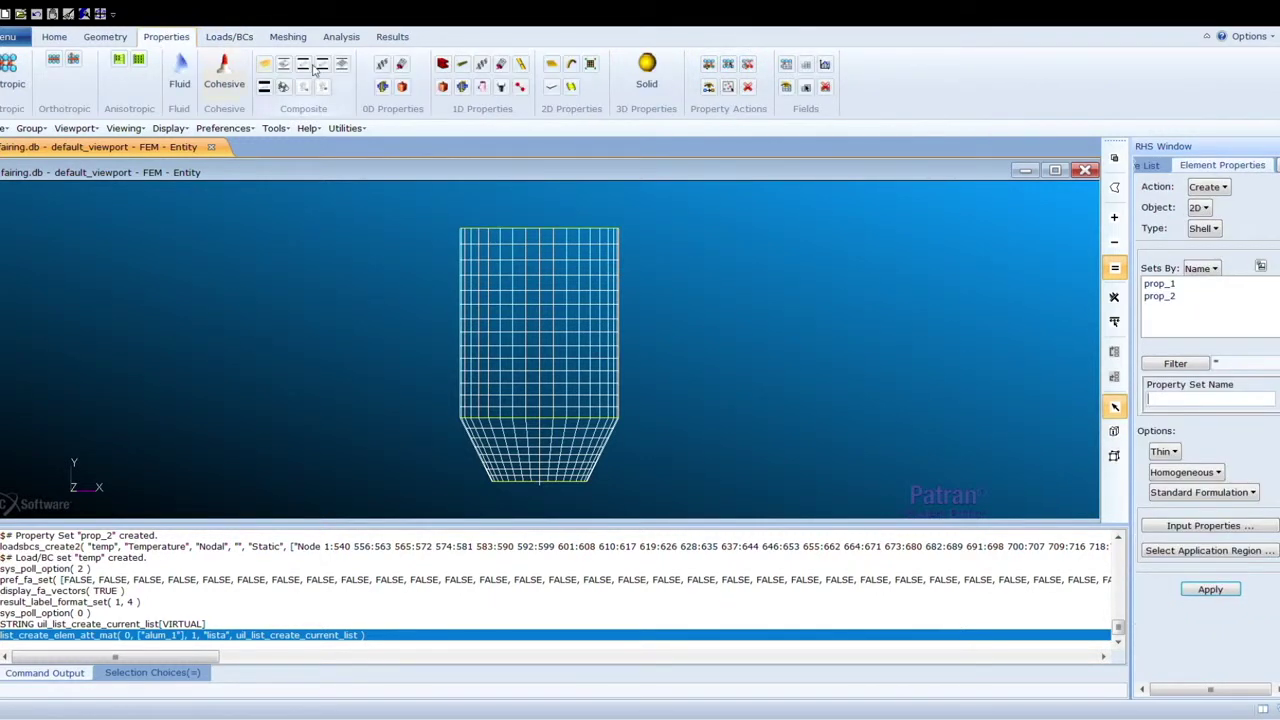
{"action": "left_click", "coordinate": [1210, 187]}
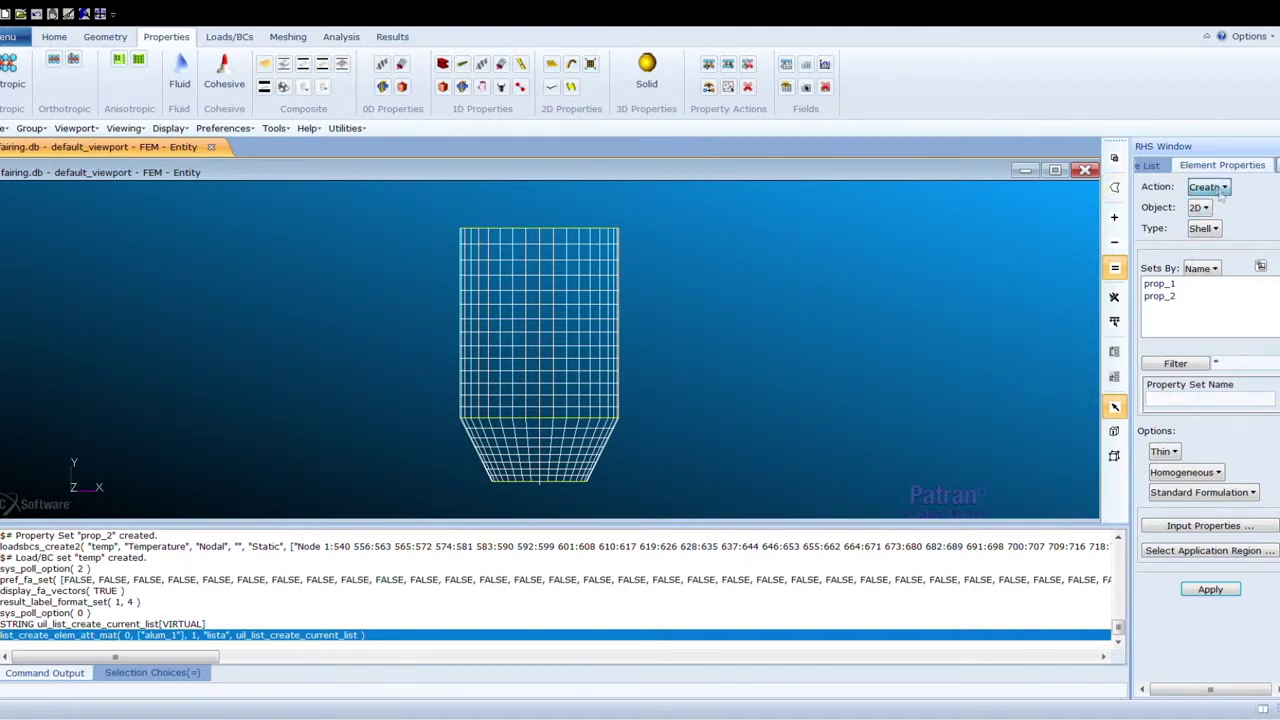
{"action": "left_click", "coordinate": [1229, 222]}
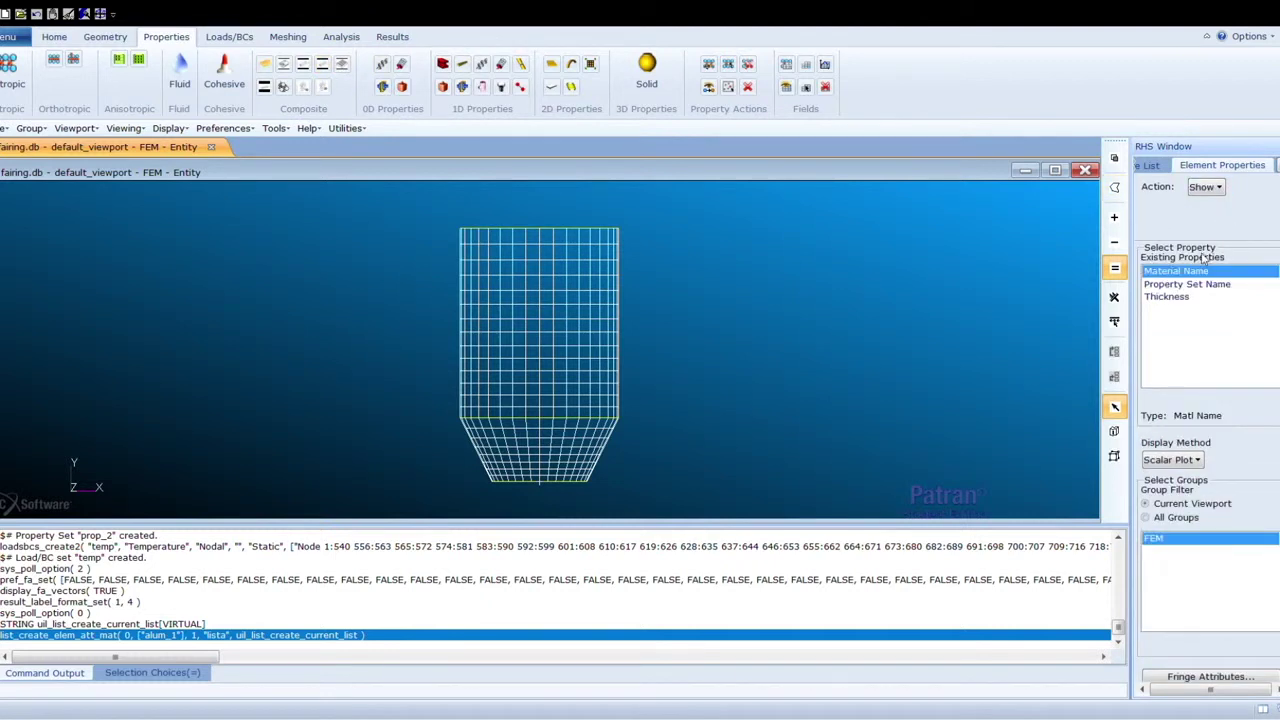
{"action": "left_click", "coordinate": [1183, 298]}
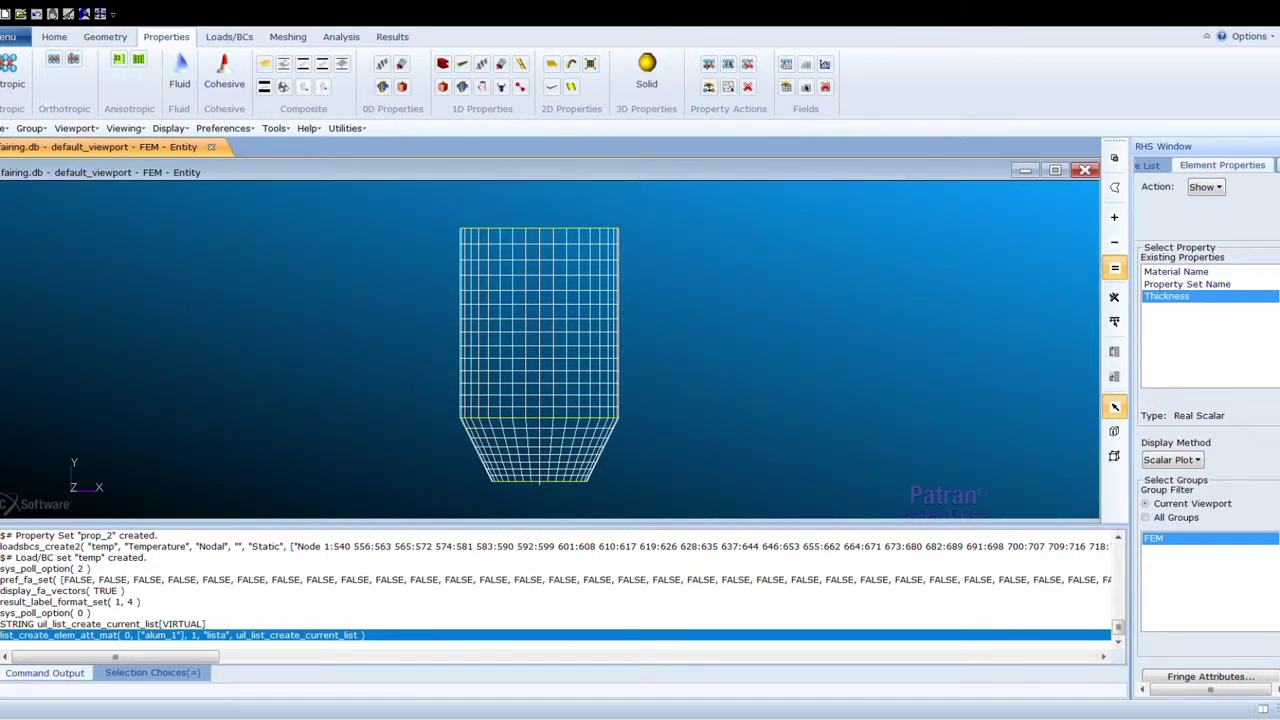
{"action": "scroll", "coordinate": [1205, 620], "scroll_direction": "down", "scroll_amount": 2}
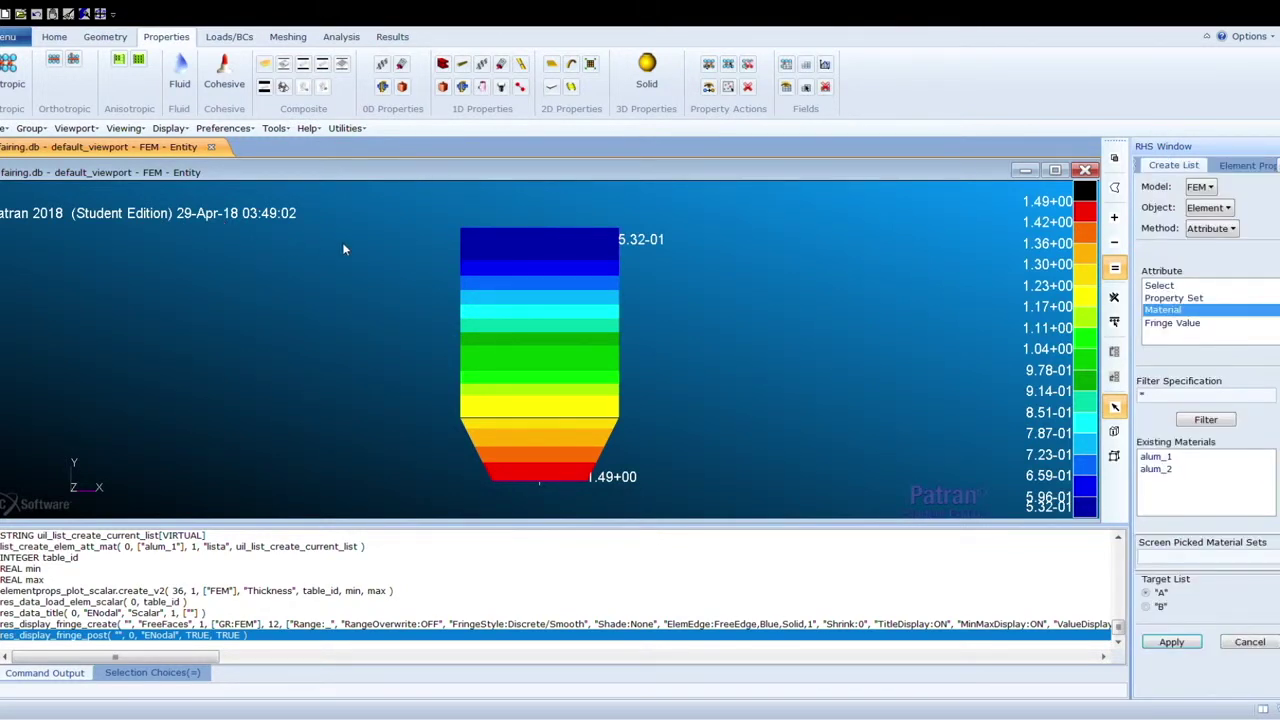
Step: Create target list B of the elements whose default_Fringe thickness value is greater than 0.98
{"action": "left_click", "coordinate": [1190, 324]}
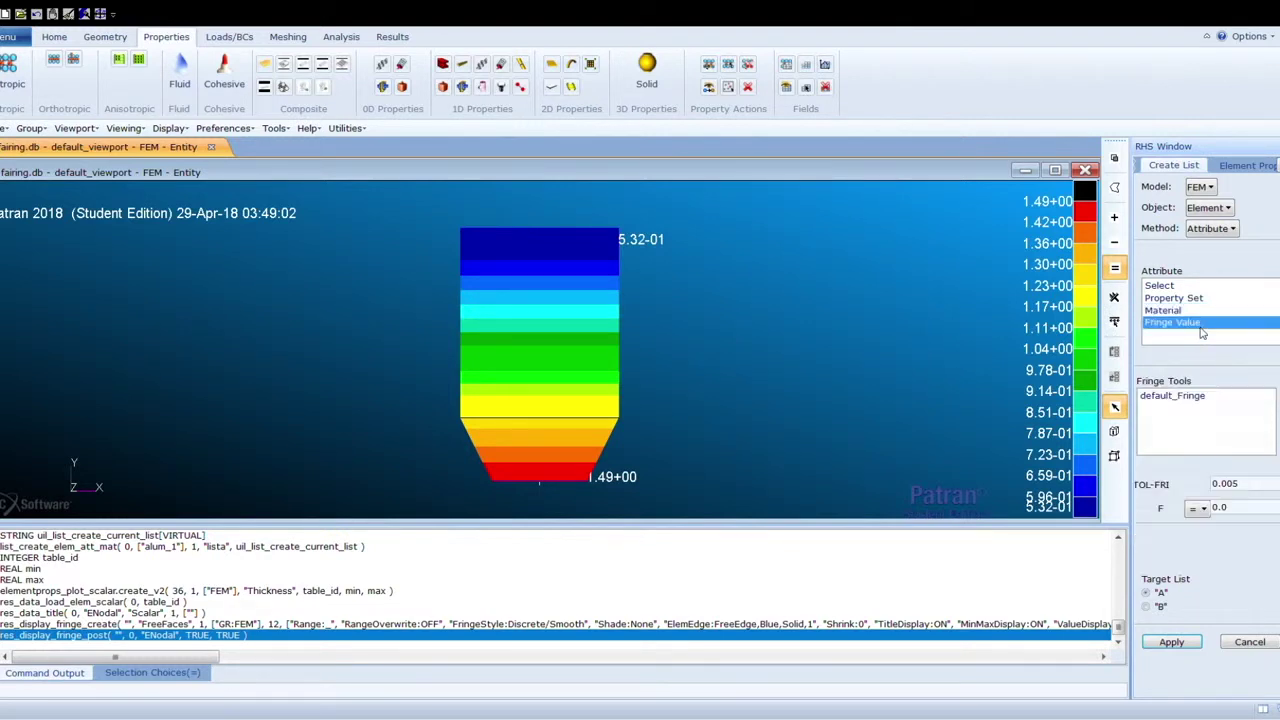
{"action": "left_click", "coordinate": [1189, 397]}
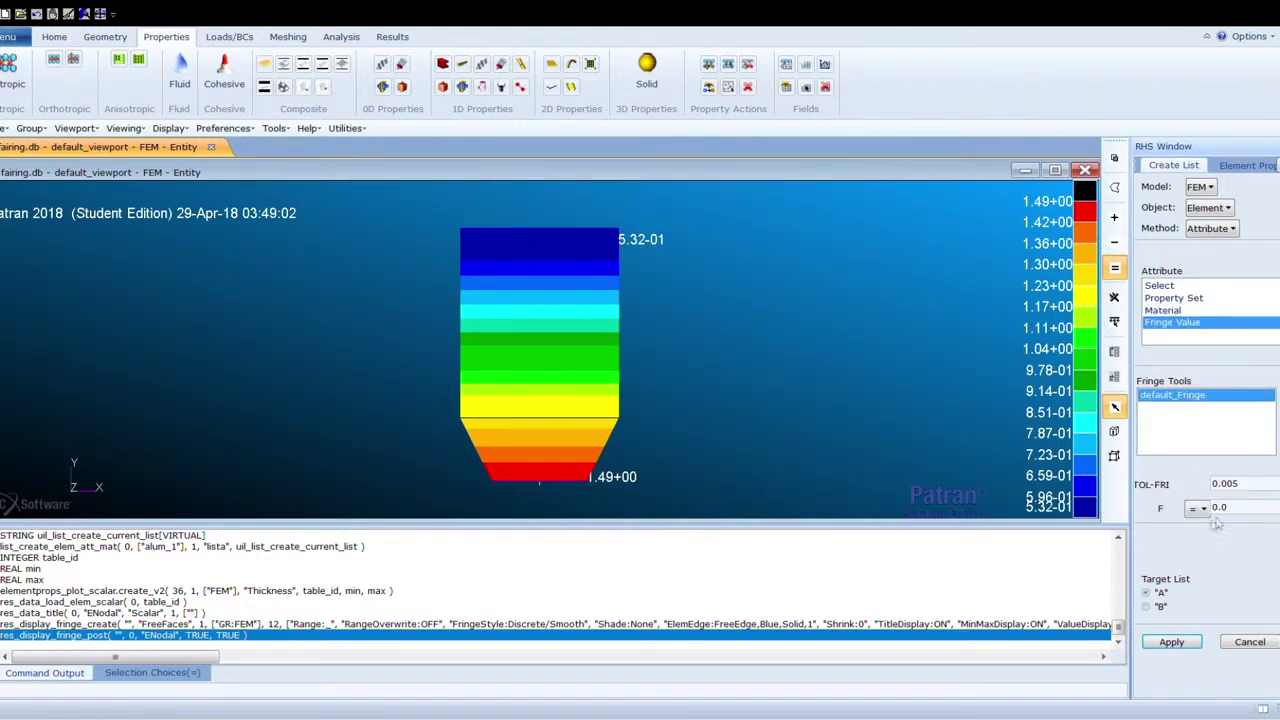
{"action": "left_click", "coordinate": [1197, 508]}
{"action": "left_click", "coordinate": [1201, 565]}
{"action": "double_click", "coordinate": [1239, 507]}
{"action": "type", "text": "0.98"}
{"action": "left_click", "coordinate": [1147, 606]}
{"action": "left_click", "coordinate": [1186, 642]}
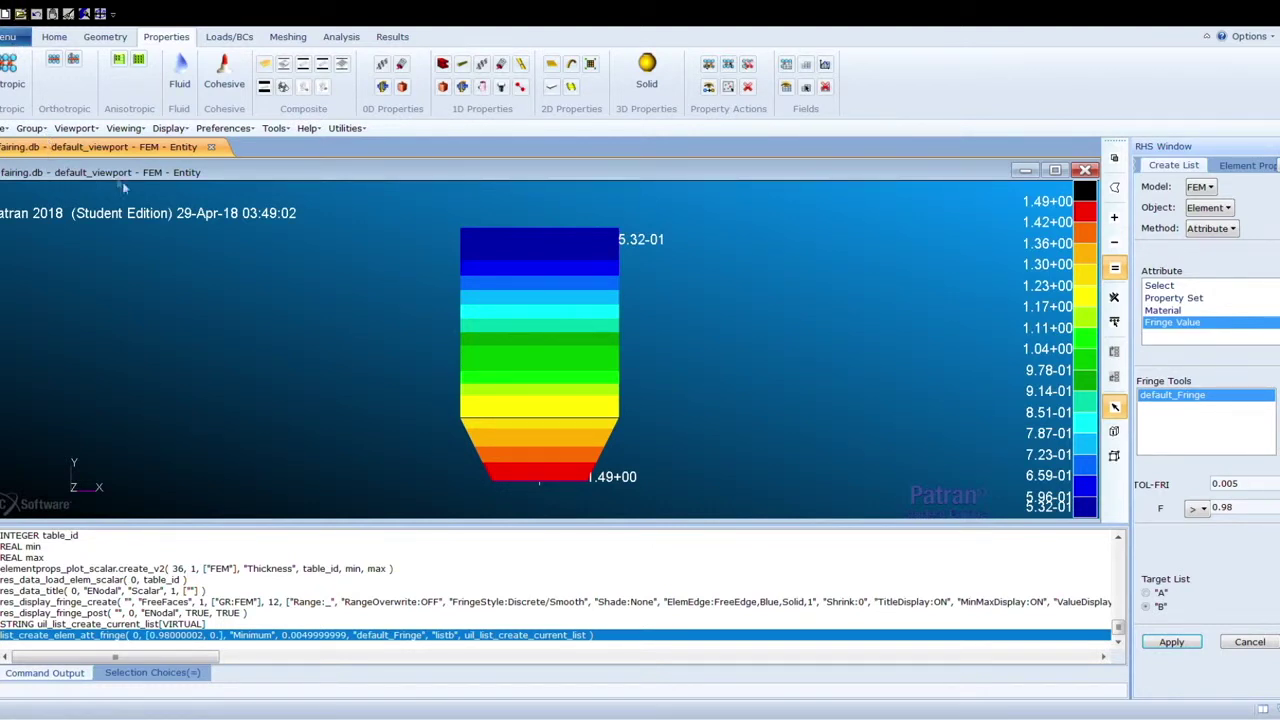
Step: Intersect element lists A and B and replace list A with the result
{"action": "left_click", "coordinate": [238, 237]}
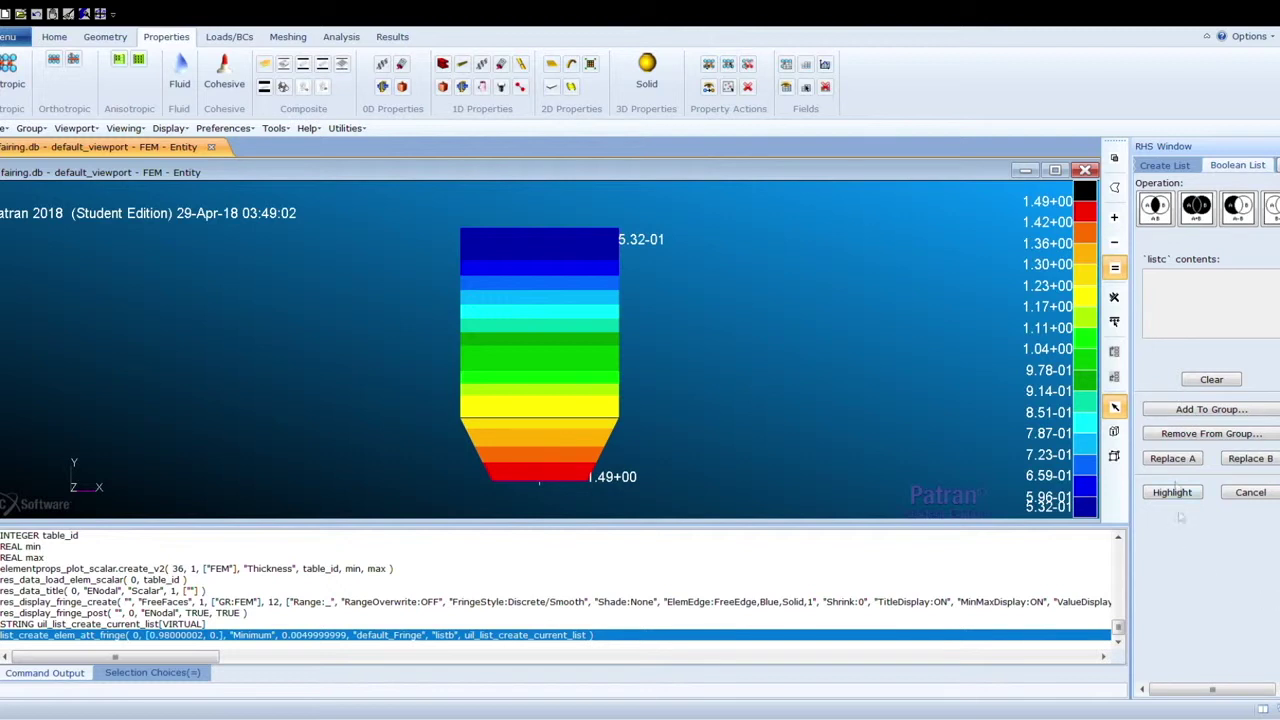
{"action": "left_click", "coordinate": [1158, 214]}
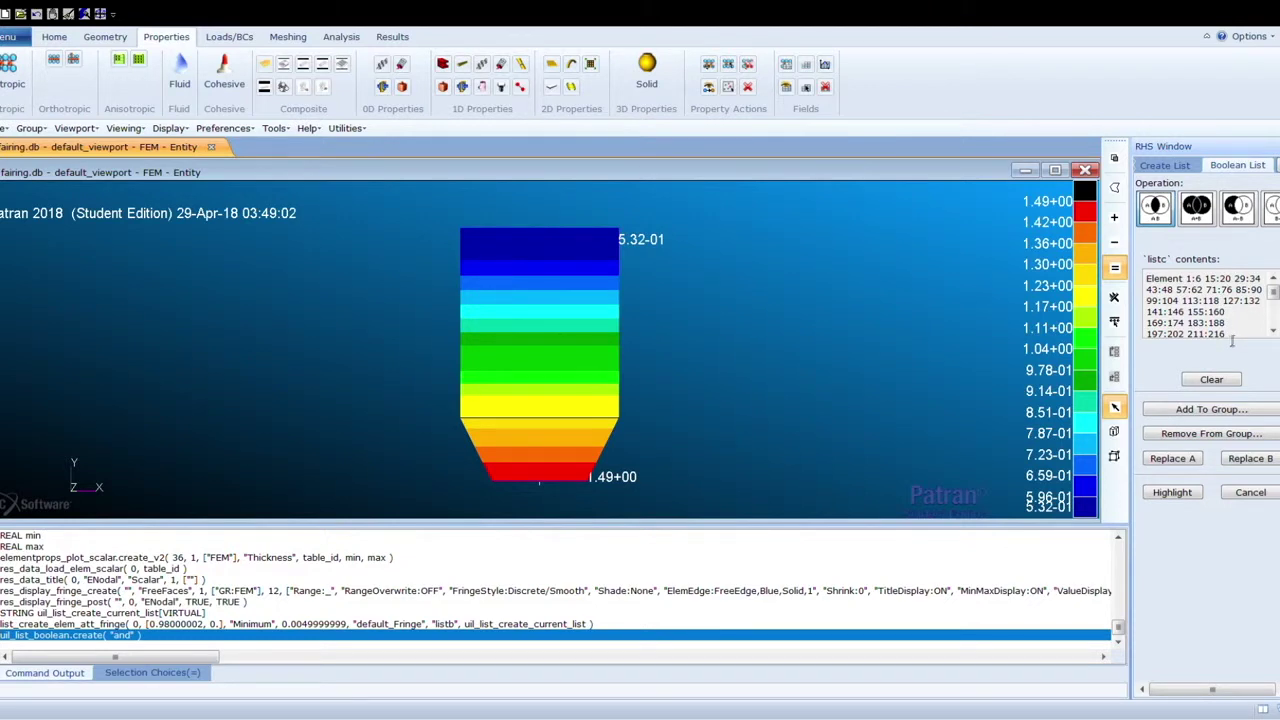
{"action": "left_click", "coordinate": [1176, 458]}
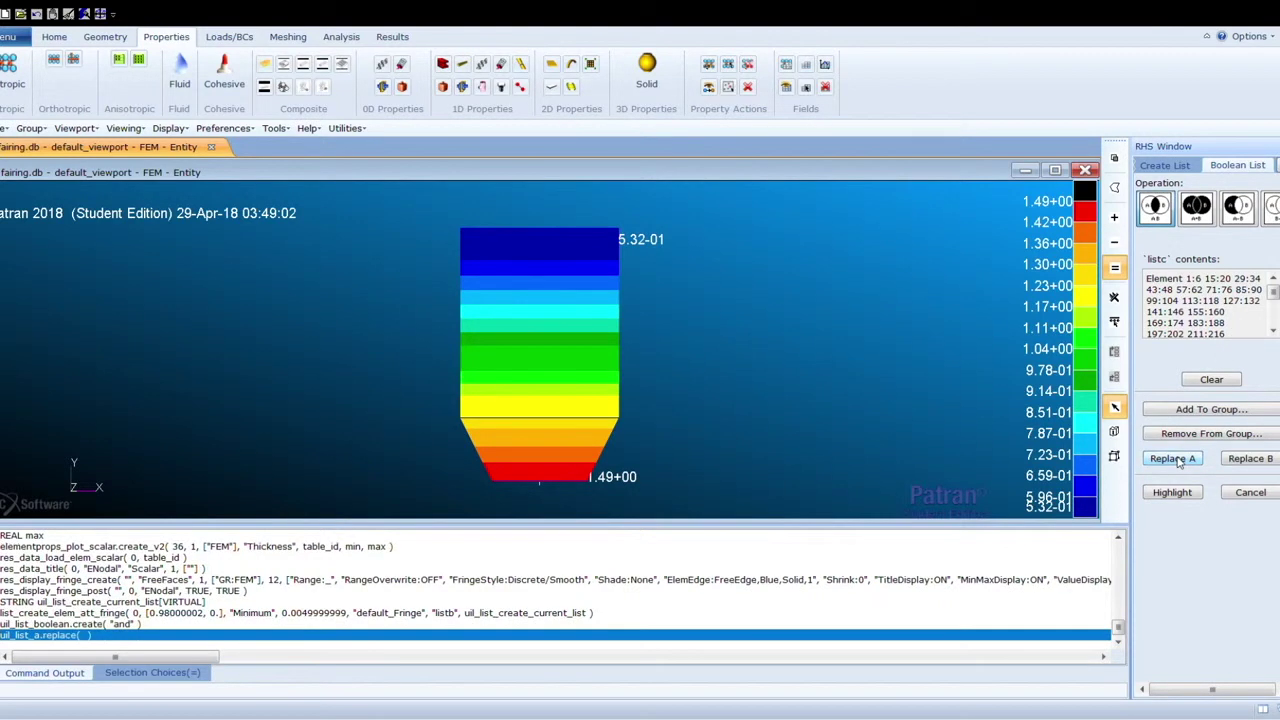
{"action": "left_click", "coordinate": [1252, 494]}
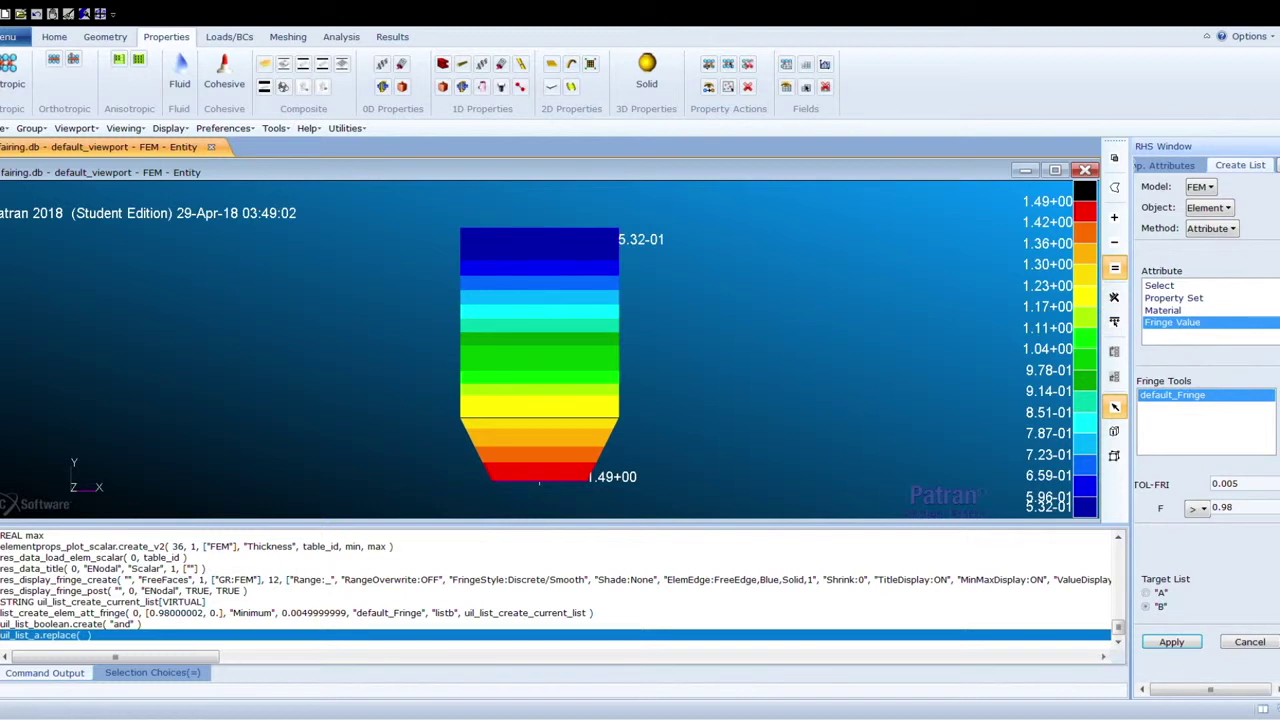
Step: Plot contours of the Temperature variable from load set temp on the FEM group
{"action": "left_click", "coordinate": [229, 37]}
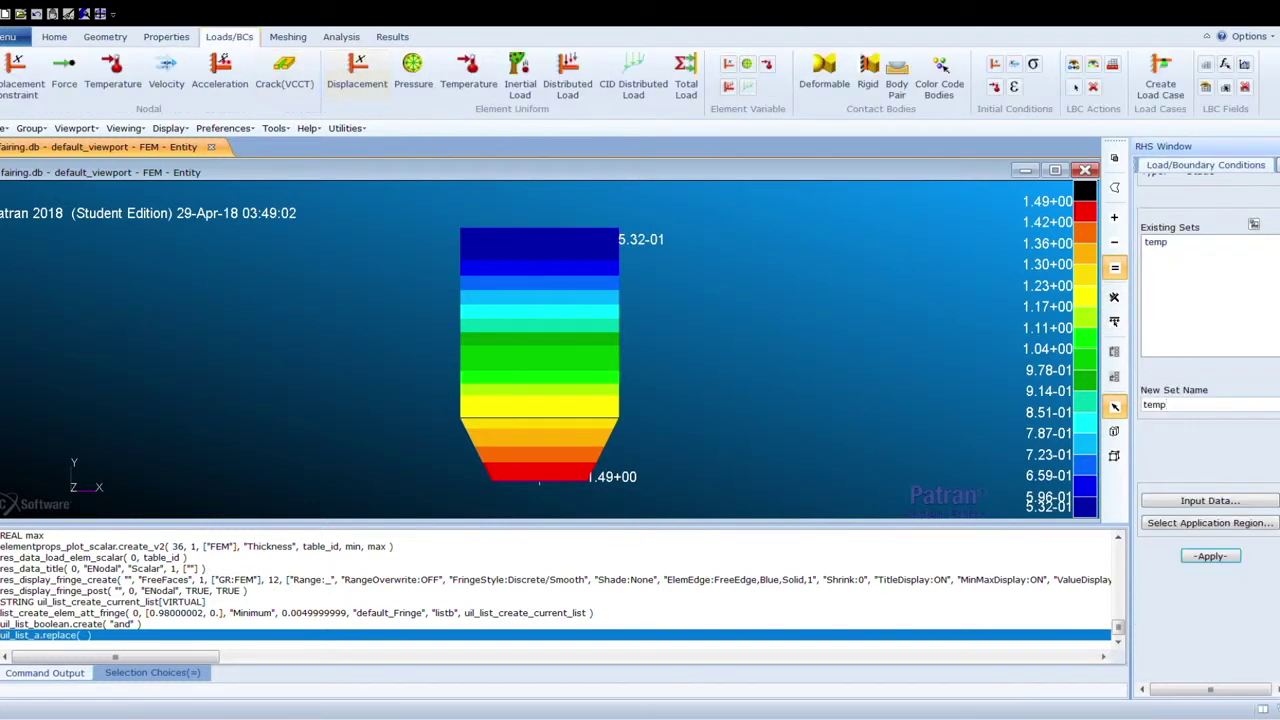
{"action": "scroll", "coordinate": [1208, 393], "scroll_direction": "up", "scroll_amount": 3}
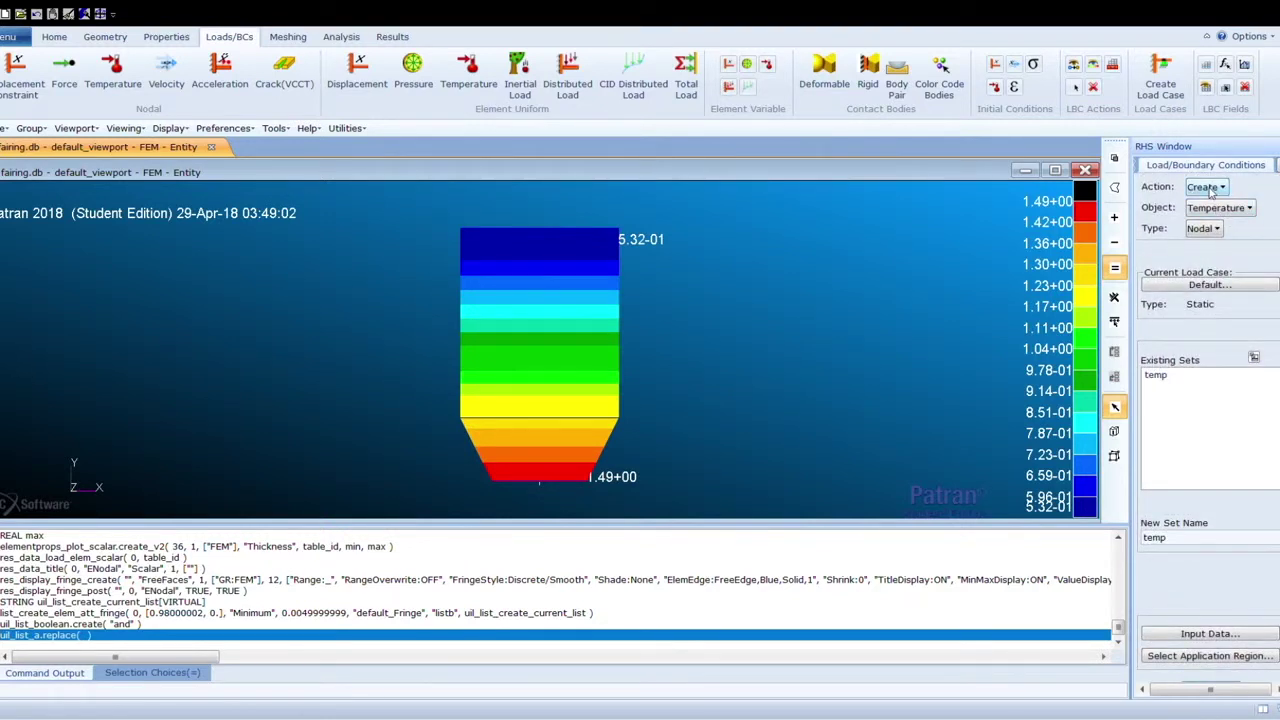
{"action": "left_click", "coordinate": [1226, 247]}
{"action": "left_click", "coordinate": [1243, 209]}
{"action": "left_click", "coordinate": [1225, 286]}
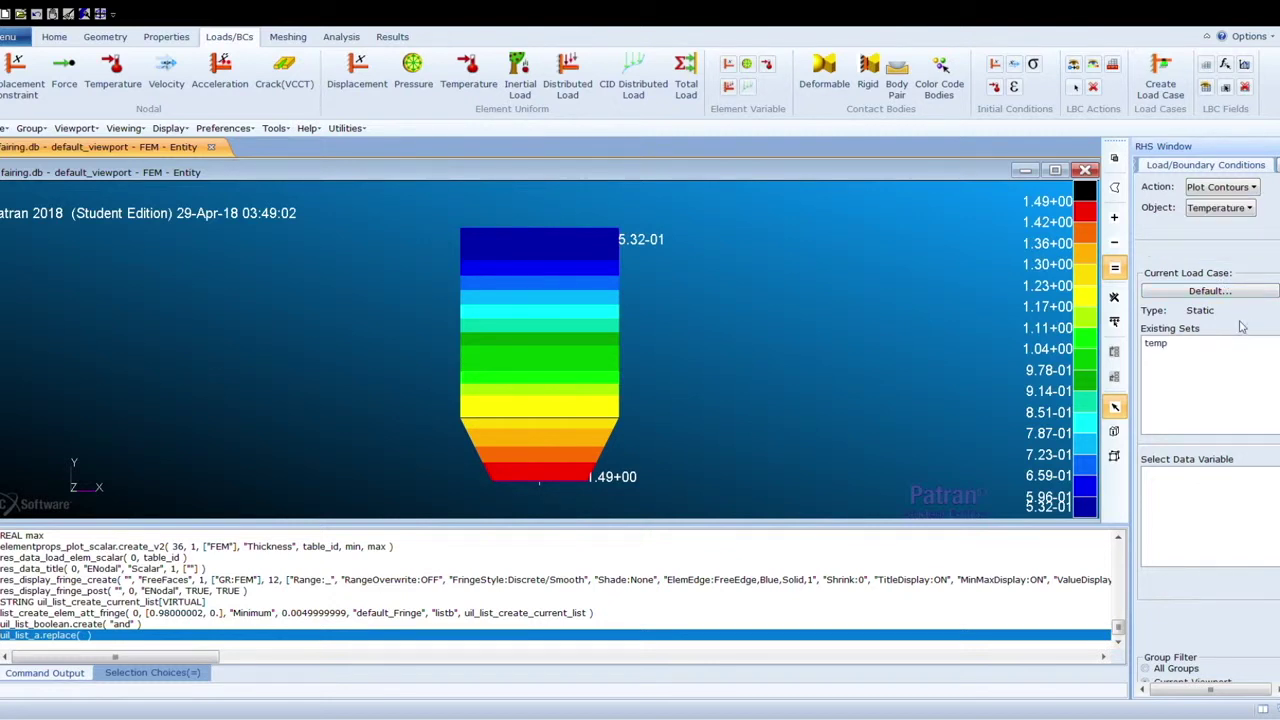
{"action": "left_click", "coordinate": [1178, 344]}
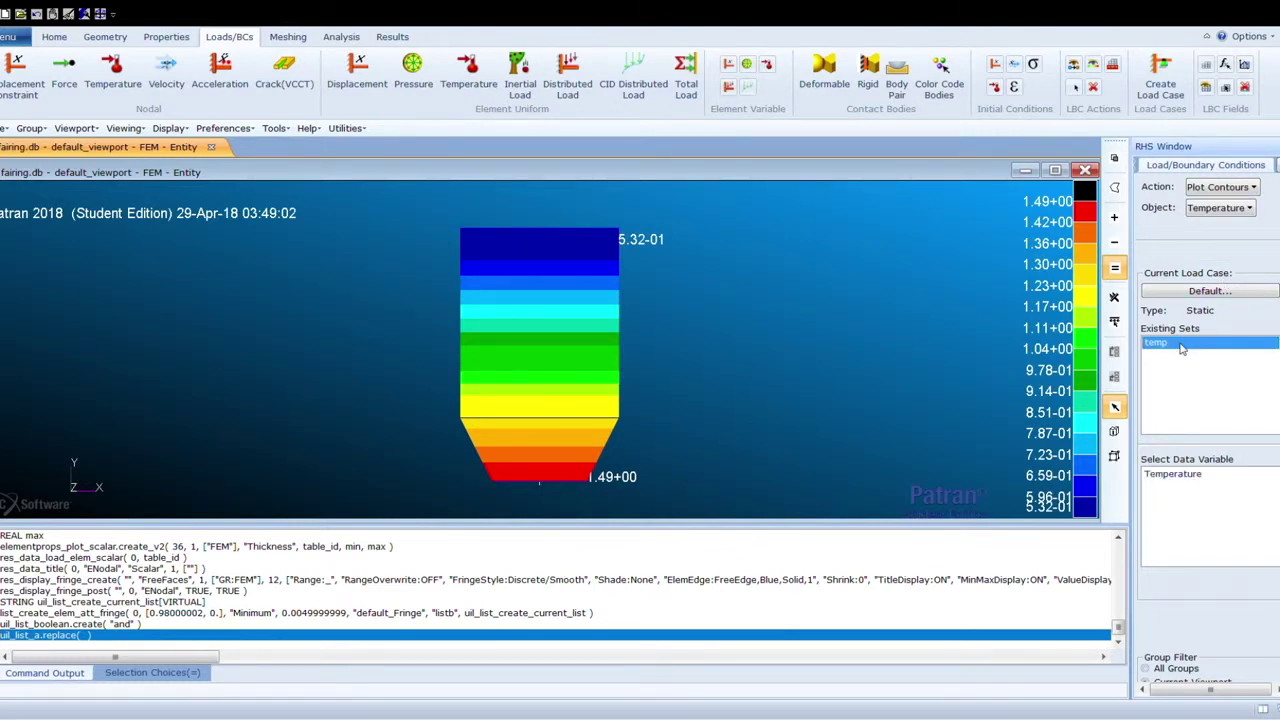
{"action": "left_click", "coordinate": [1188, 476]}
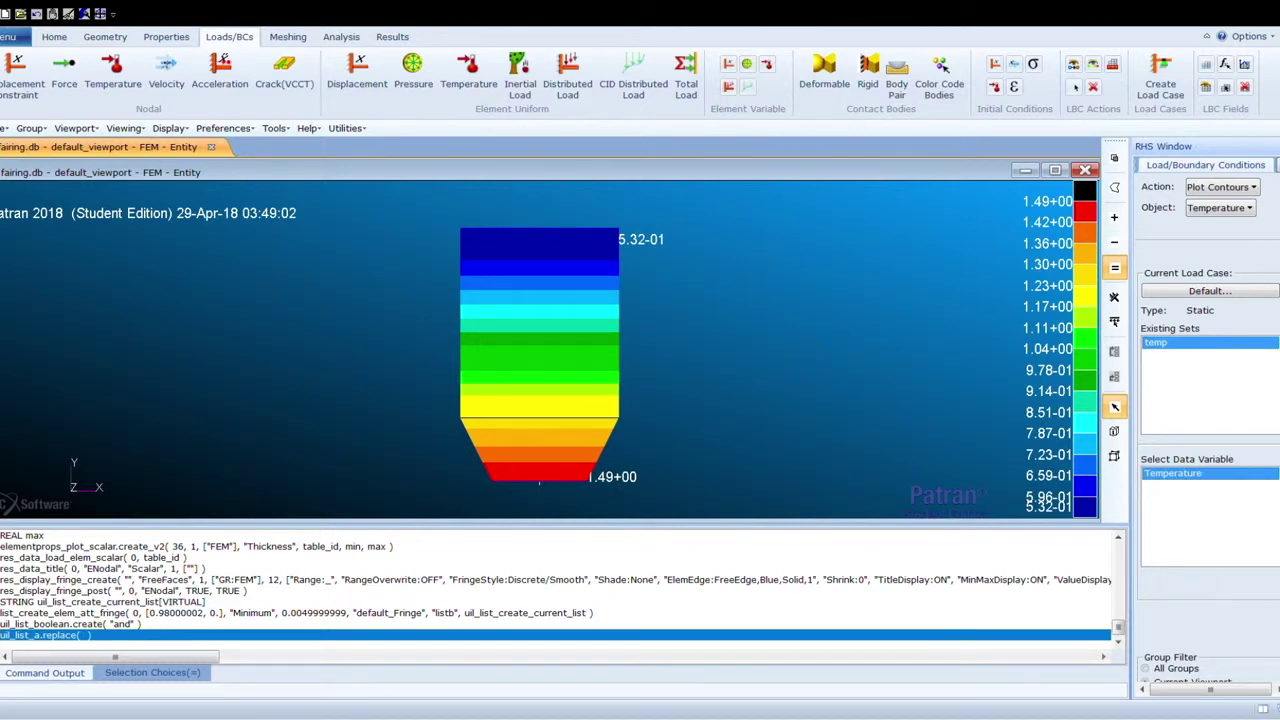
{"action": "scroll", "coordinate": [1276, 470], "scroll_direction": "down", "scroll_amount": 2}
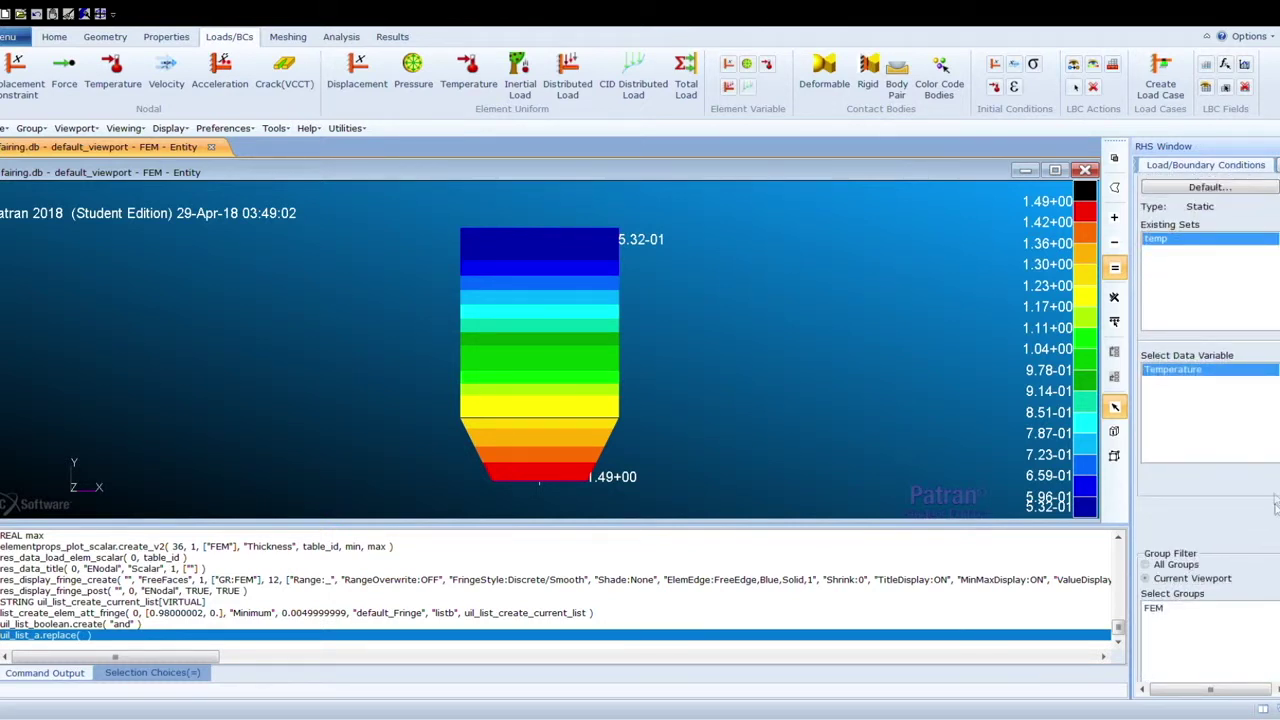
{"action": "left_click", "coordinate": [1172, 607]}
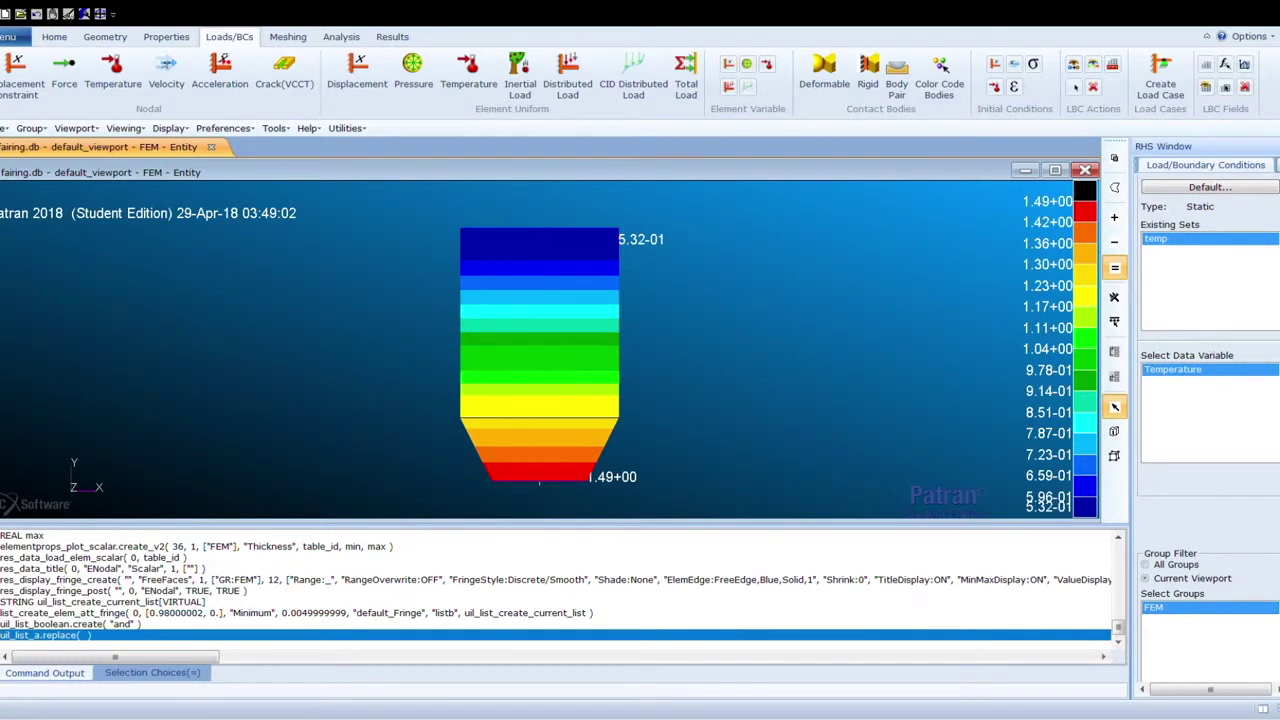
{"action": "scroll", "coordinate": [1276, 480], "scroll_direction": "down", "scroll_amount": 2}
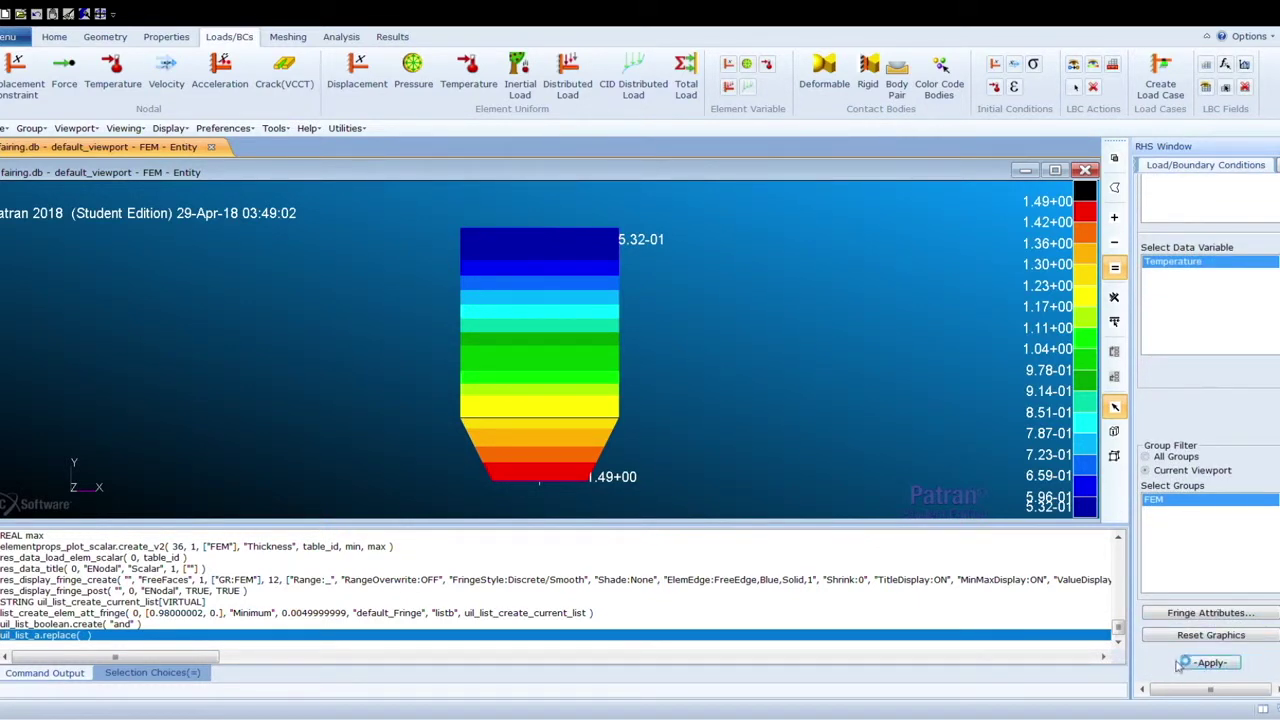
{"action": "left_click", "coordinate": [1210, 664]}
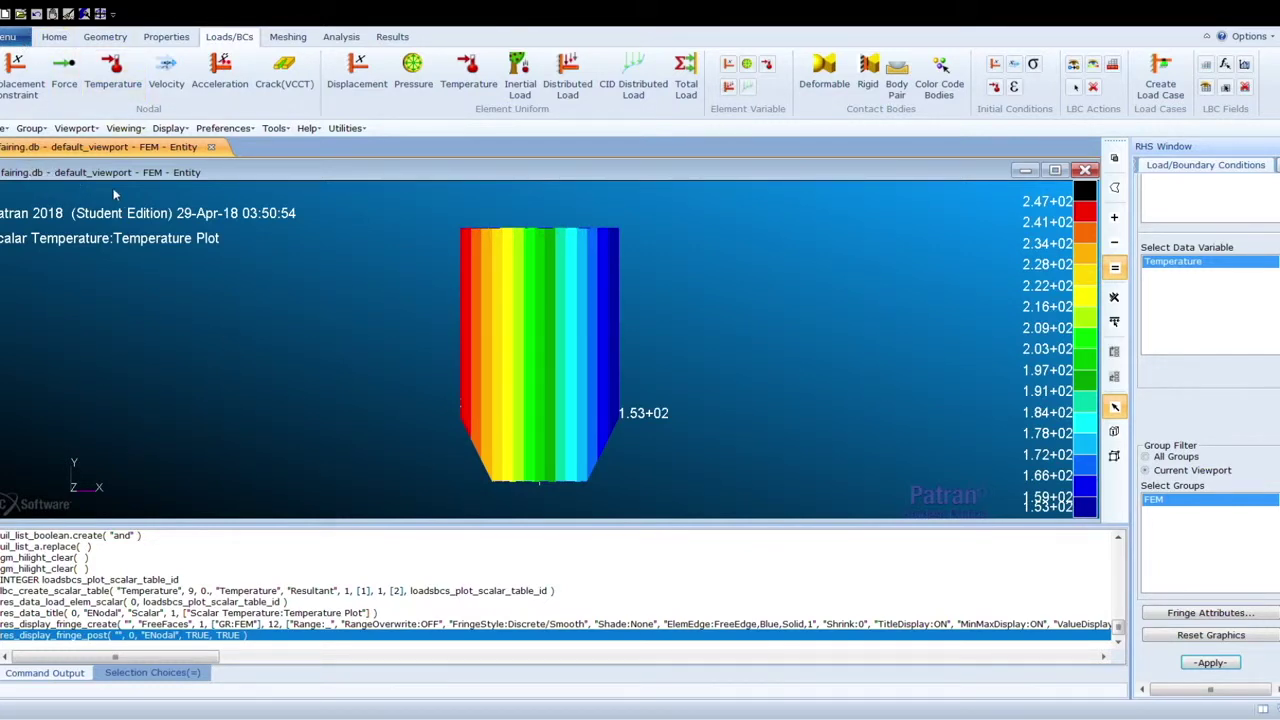
Step: Create target list B of the elements whose temperature fringe value is greater than 230
{"action": "left_click", "coordinate": [215, 224]}
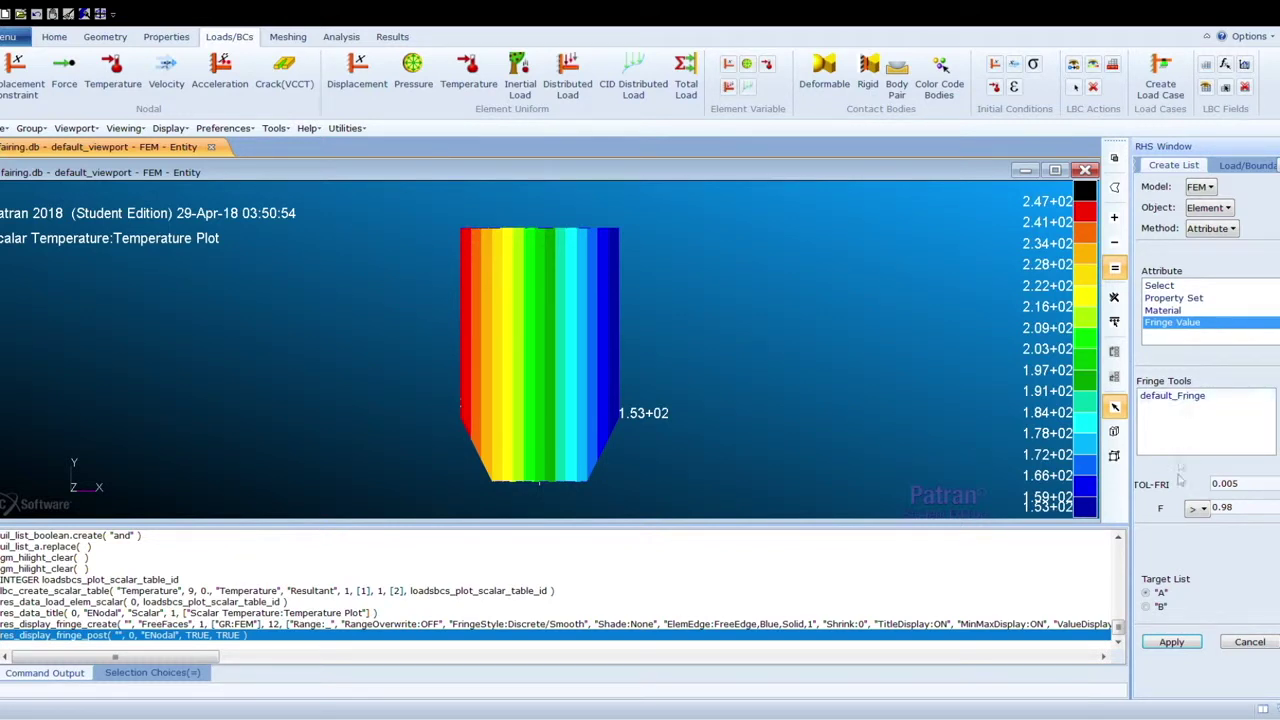
{"action": "left_click", "coordinate": [1224, 507]}
{"action": "type", "text": "230"}
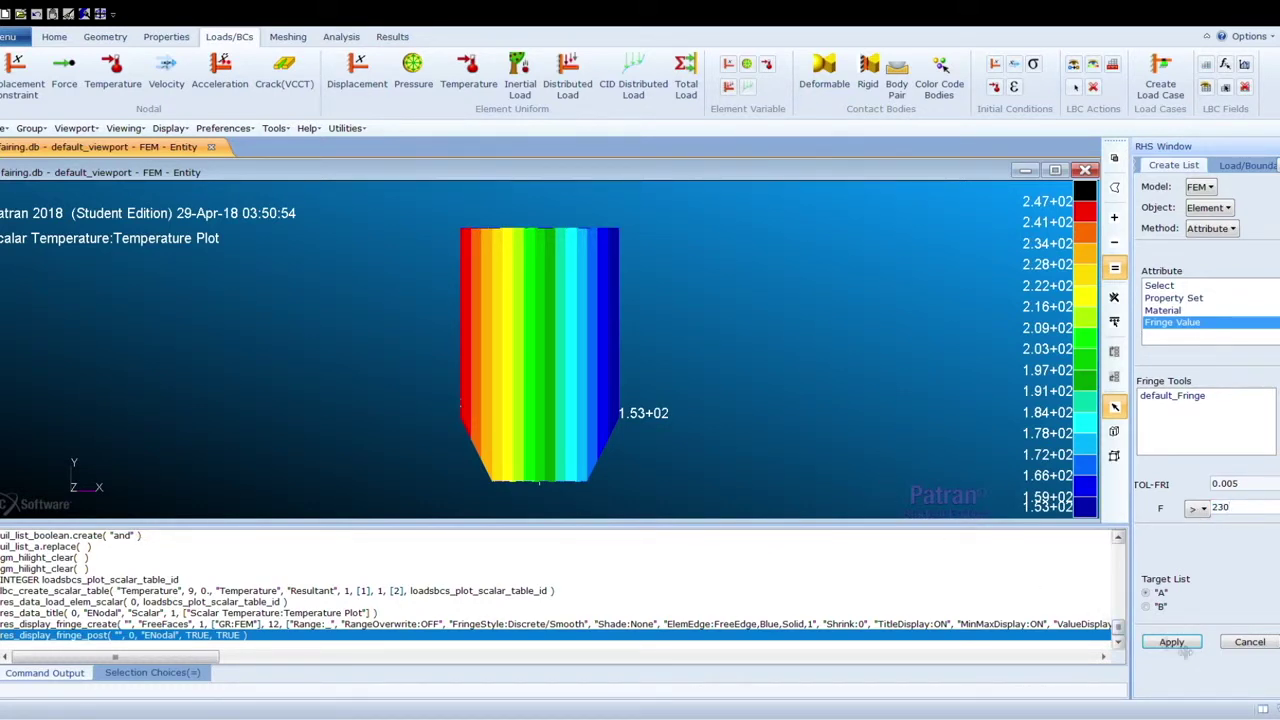
{"action": "left_click", "coordinate": [1146, 606]}
{"action": "left_click", "coordinate": [1146, 607]}
{"action": "left_click", "coordinate": [1176, 643]}
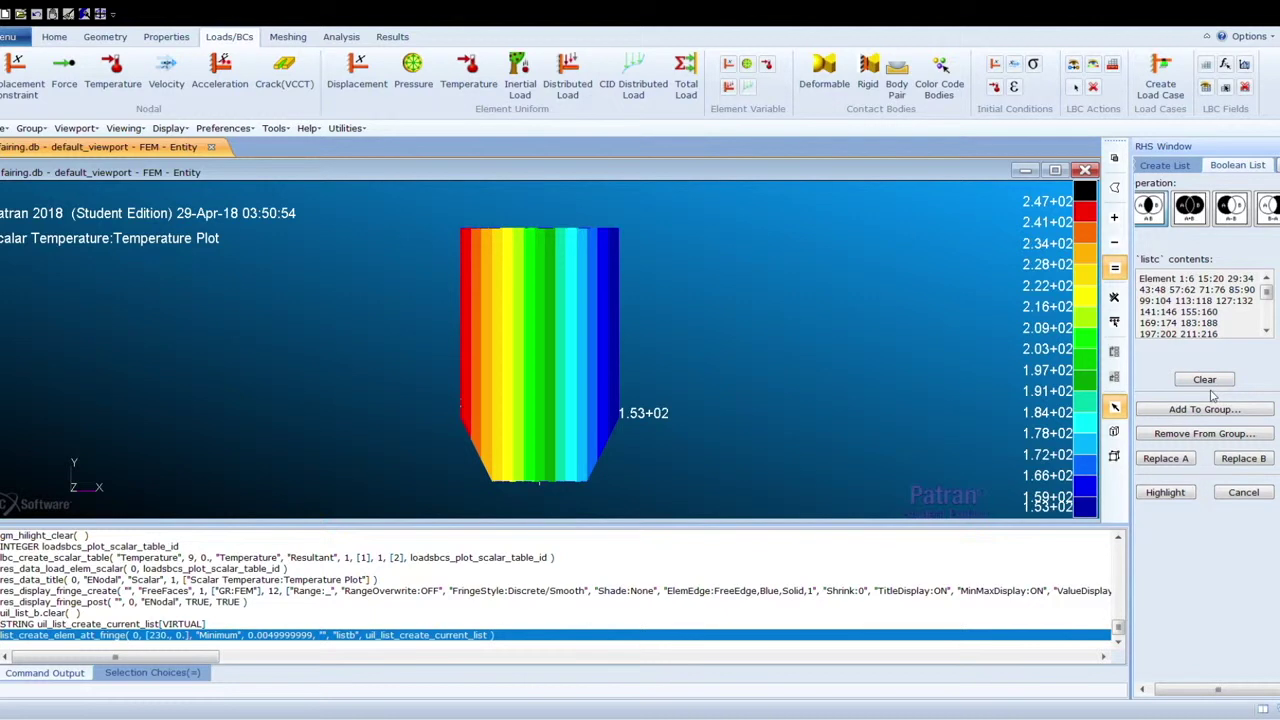
Step: Clear the old Boolean result, intersect lists A and B, and save the common elements to a new group named common_quads
{"action": "left_click", "coordinate": [1216, 381]}
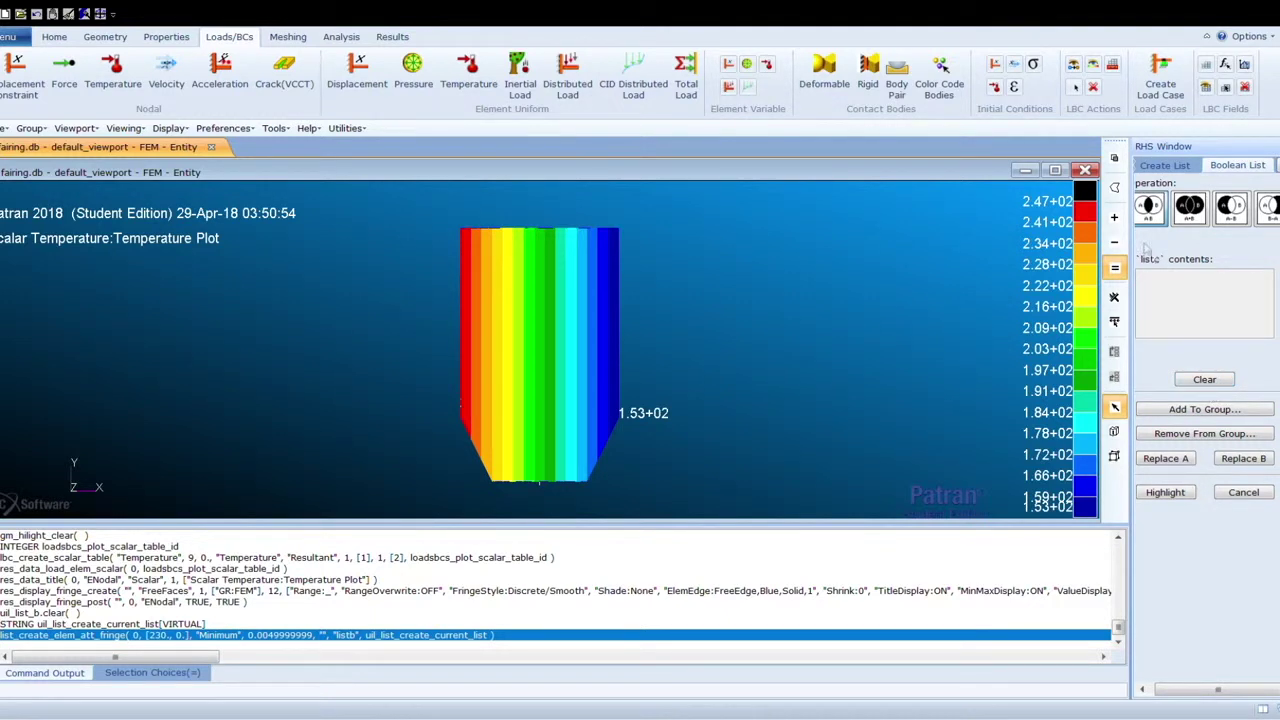
{"action": "left_click", "coordinate": [1148, 207]}
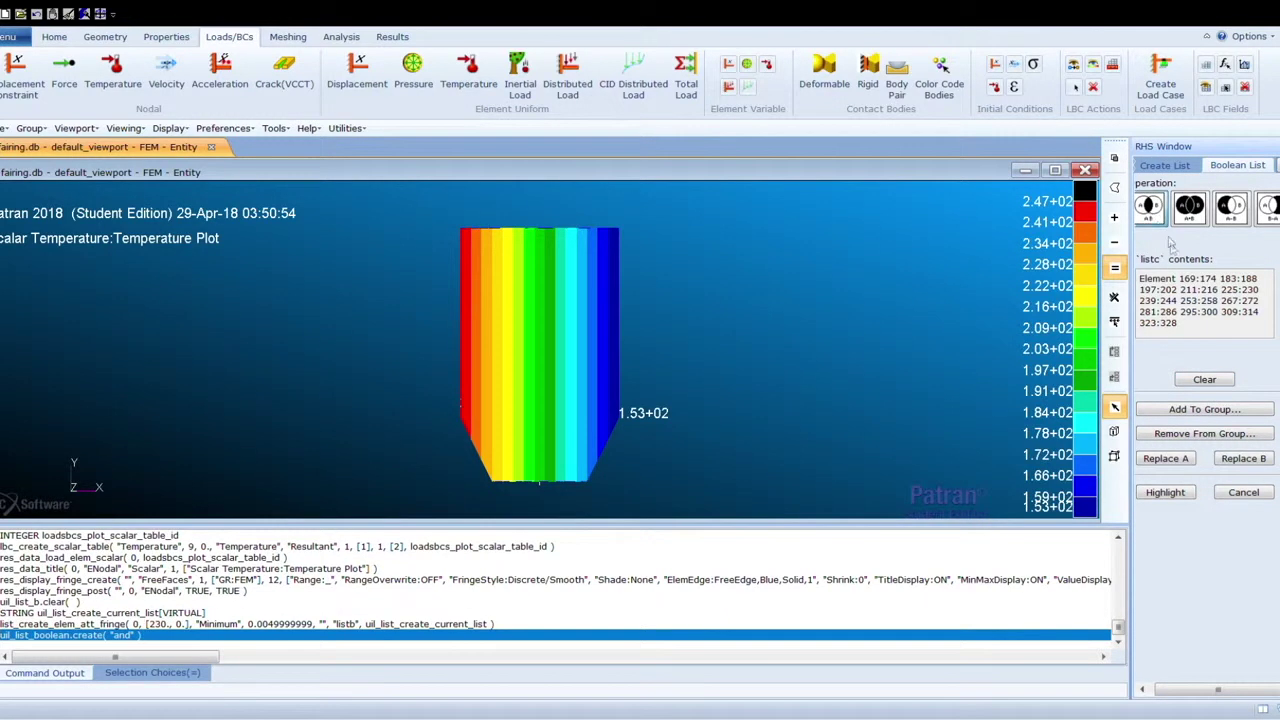
{"action": "left_click", "coordinate": [1204, 409]}
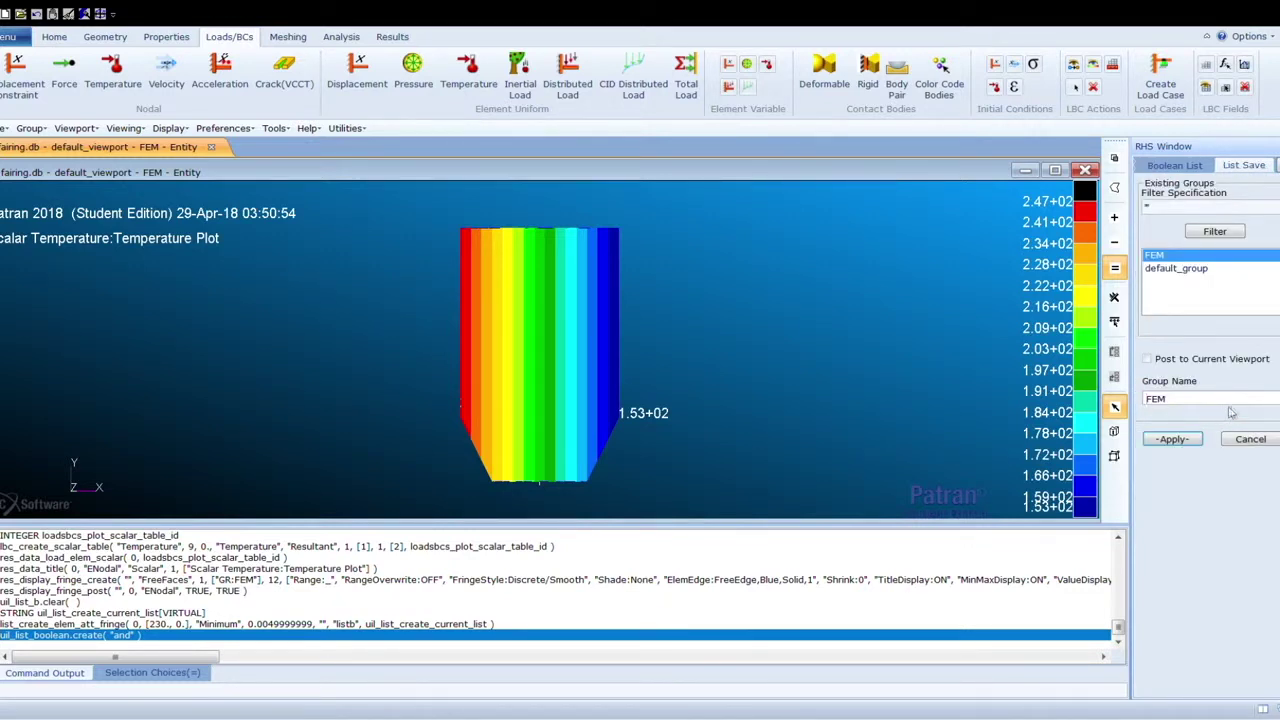
{"action": "left_click_drag", "start_coordinate": [1197, 405], "coordinate": [1146, 400]}
{"action": "type", "text": "common_quads"}
{"action": "left_click", "coordinate": [1162, 441]}
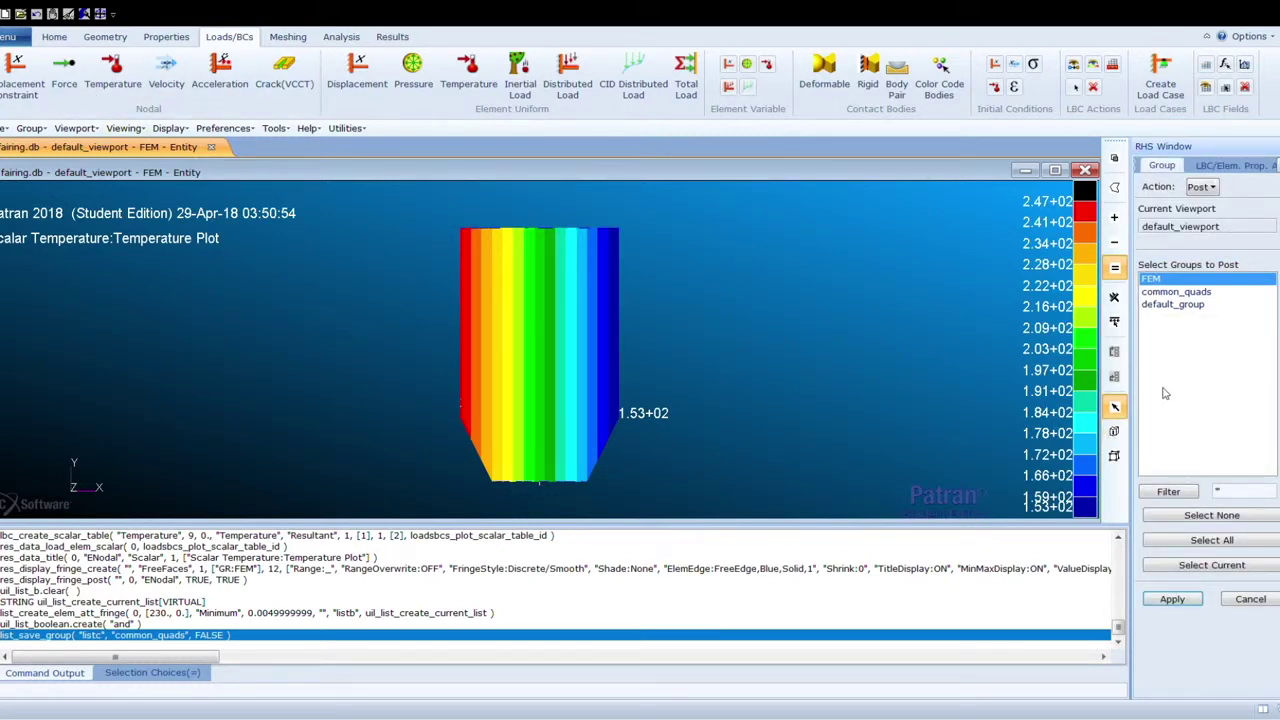
Step: Post only the common_quads group in the default viewport
{"action": "left_click", "coordinate": [1178, 293]}
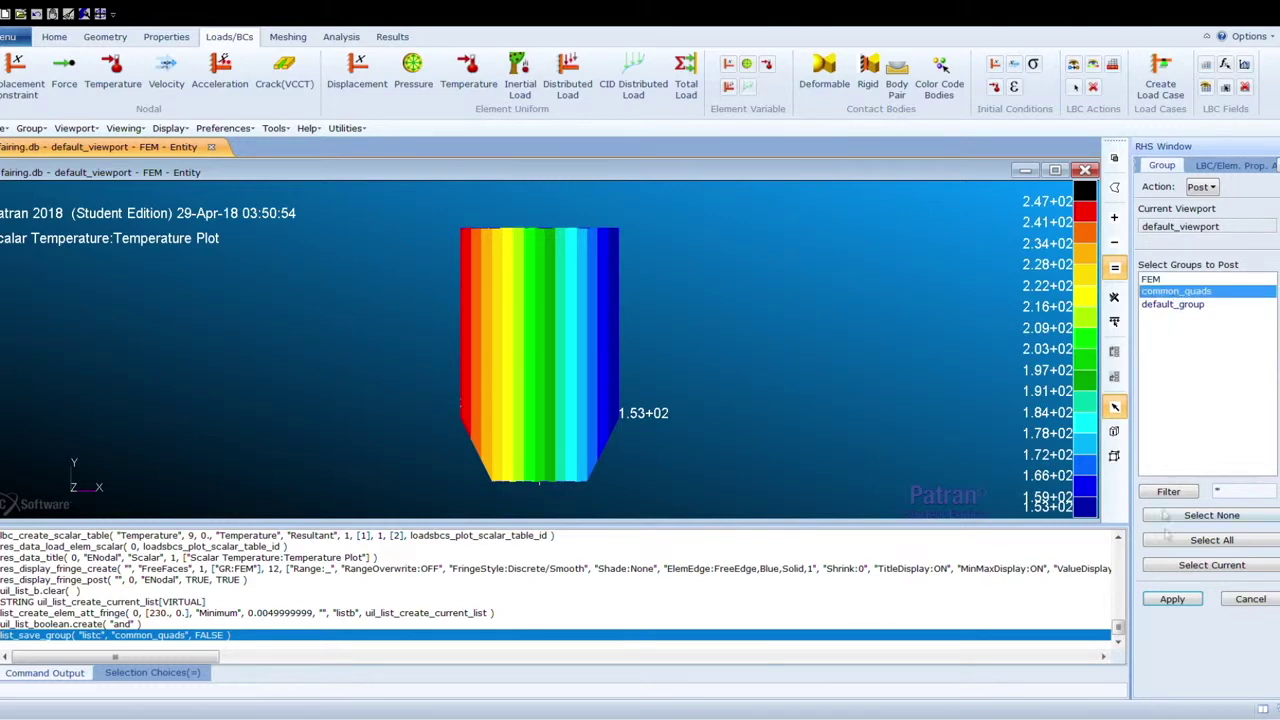
{"action": "left_click", "coordinate": [1172, 599]}
{"action": "left_click", "coordinate": [54, 37]}
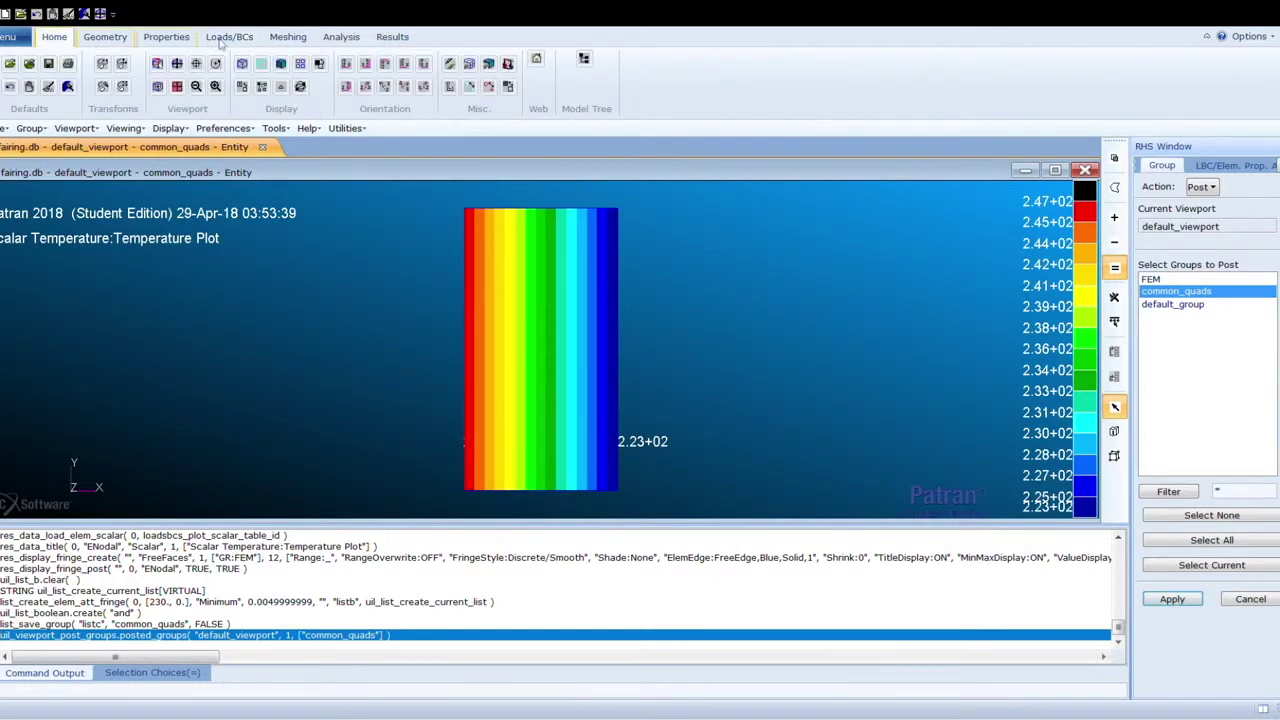
Step: Clear the temperature plot from the display and create the group prop1_group from property set prop_1
{"action": "left_click", "coordinate": [366, 87]}
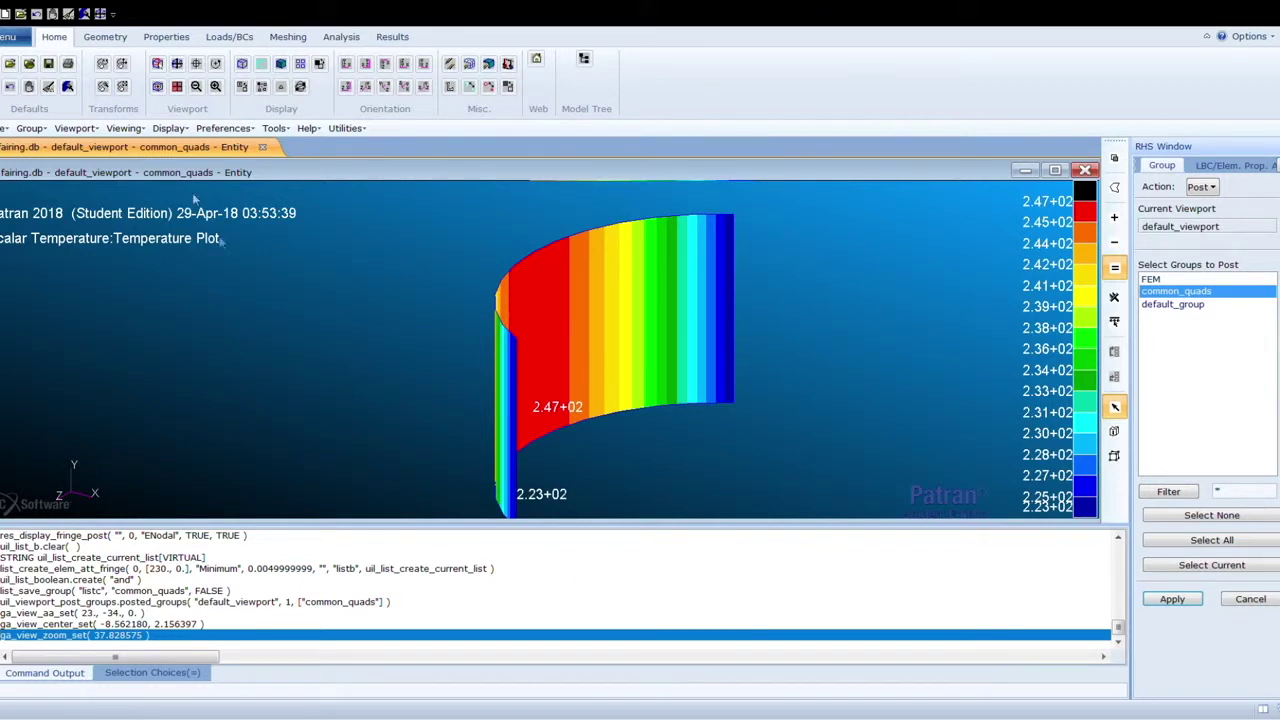
{"action": "left_click", "coordinate": [50, 88]}
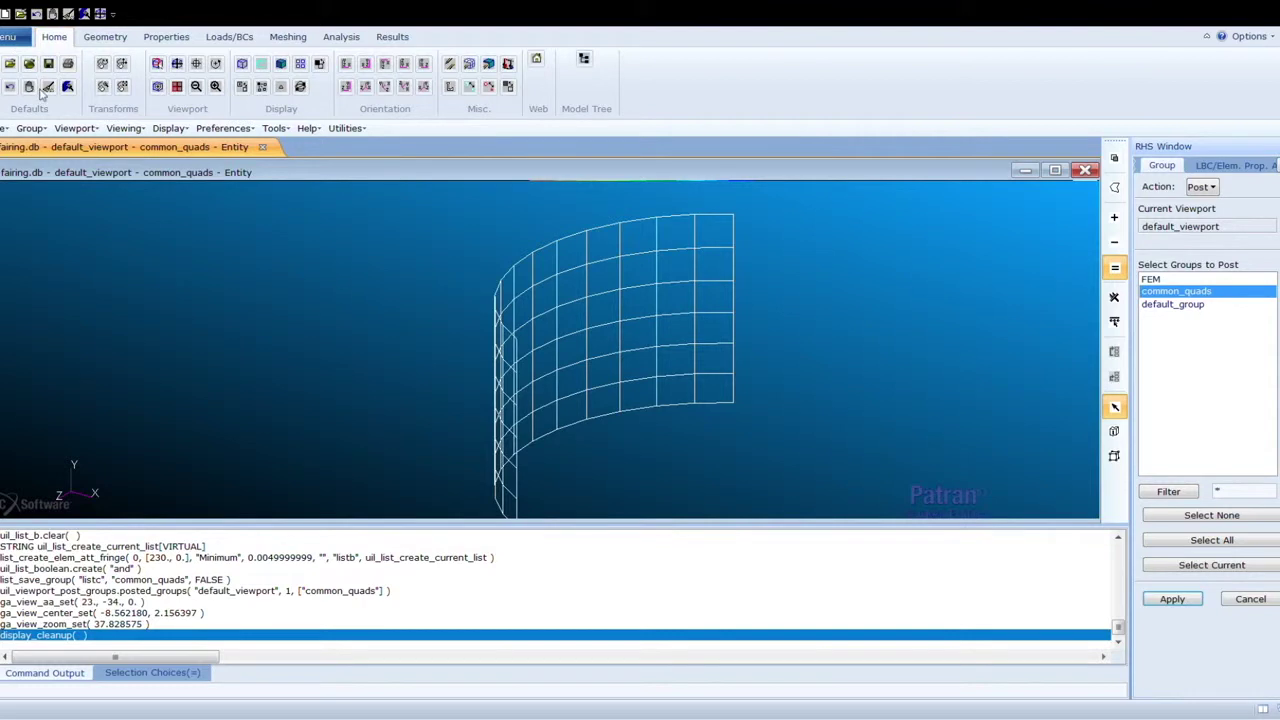
{"action": "key", "text": "ctrl+g"}
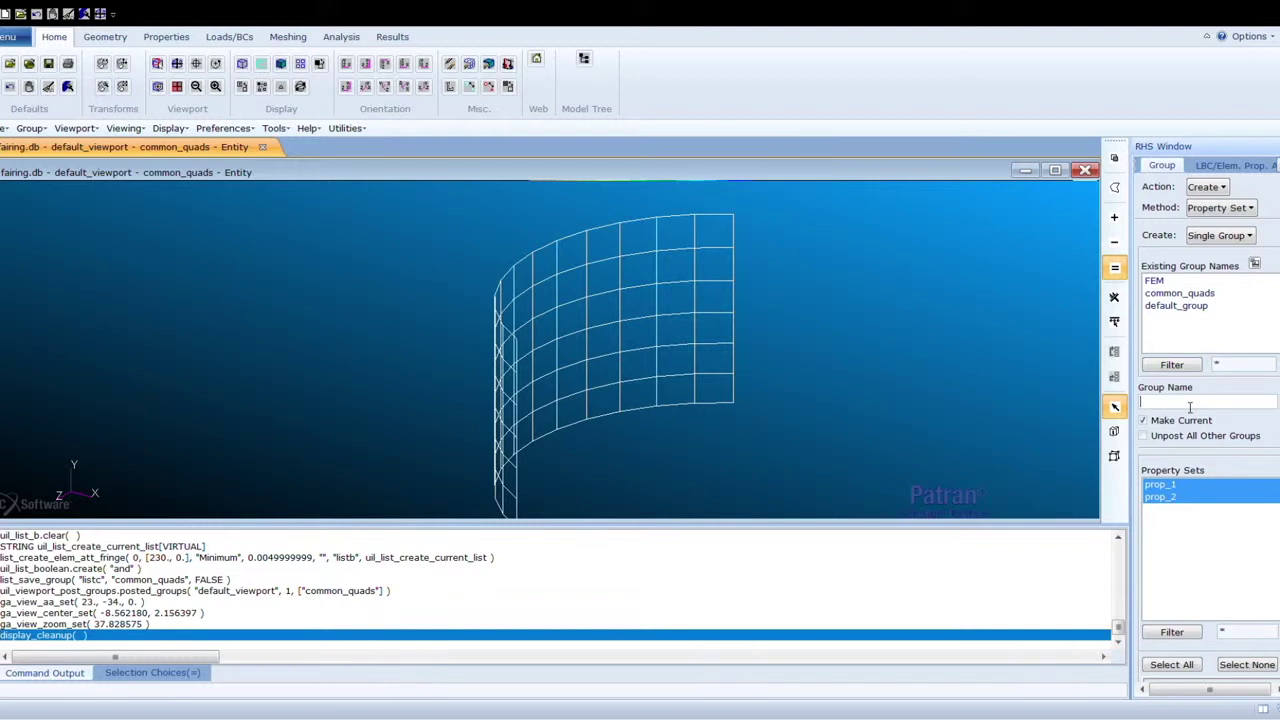
{"action": "type", "text": "prop1_group"}
{"action": "left_click", "coordinate": [1177, 485]}
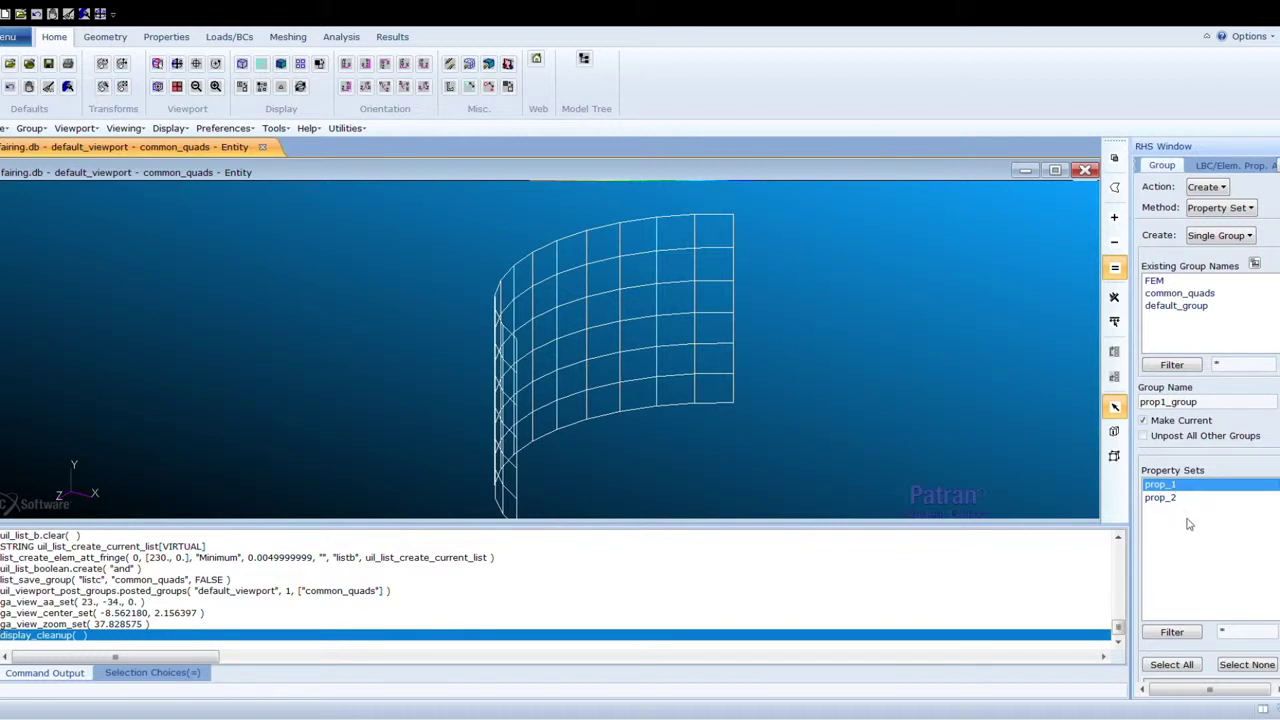
{"action": "scroll", "coordinate": [1188, 620], "scroll_direction": "down", "scroll_amount": 3}
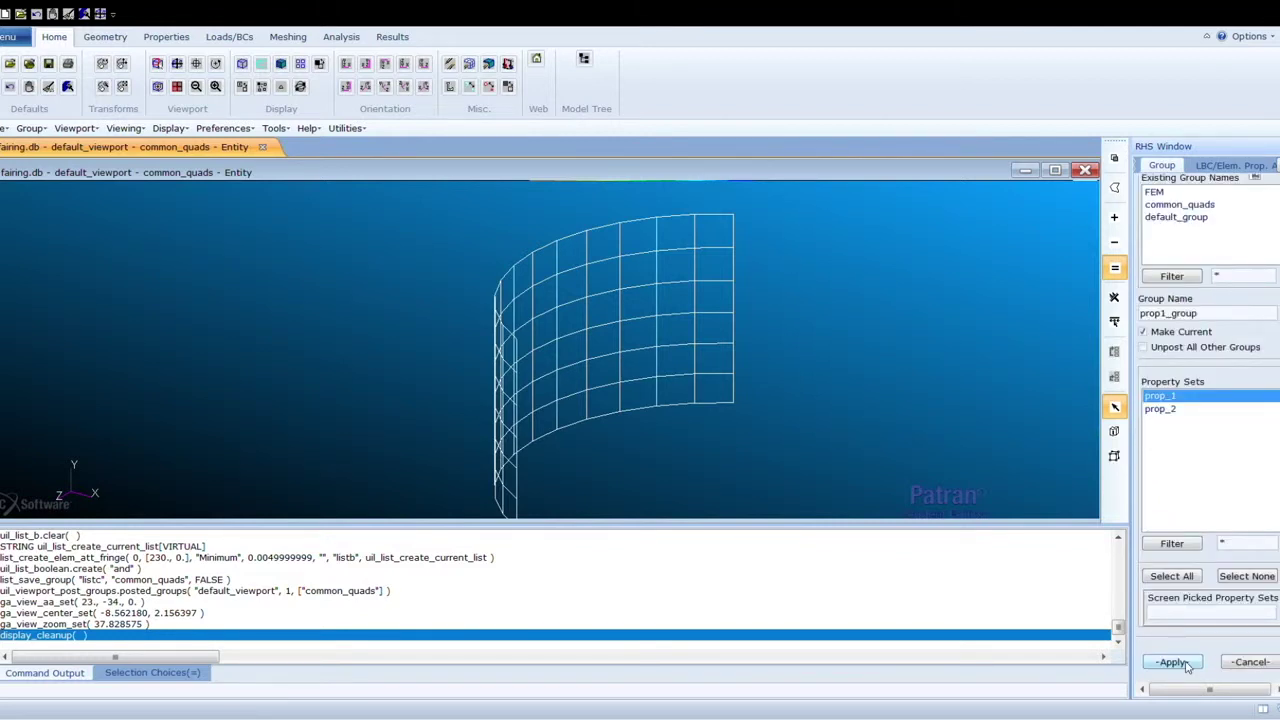
{"action": "left_click", "coordinate": [1173, 662]}
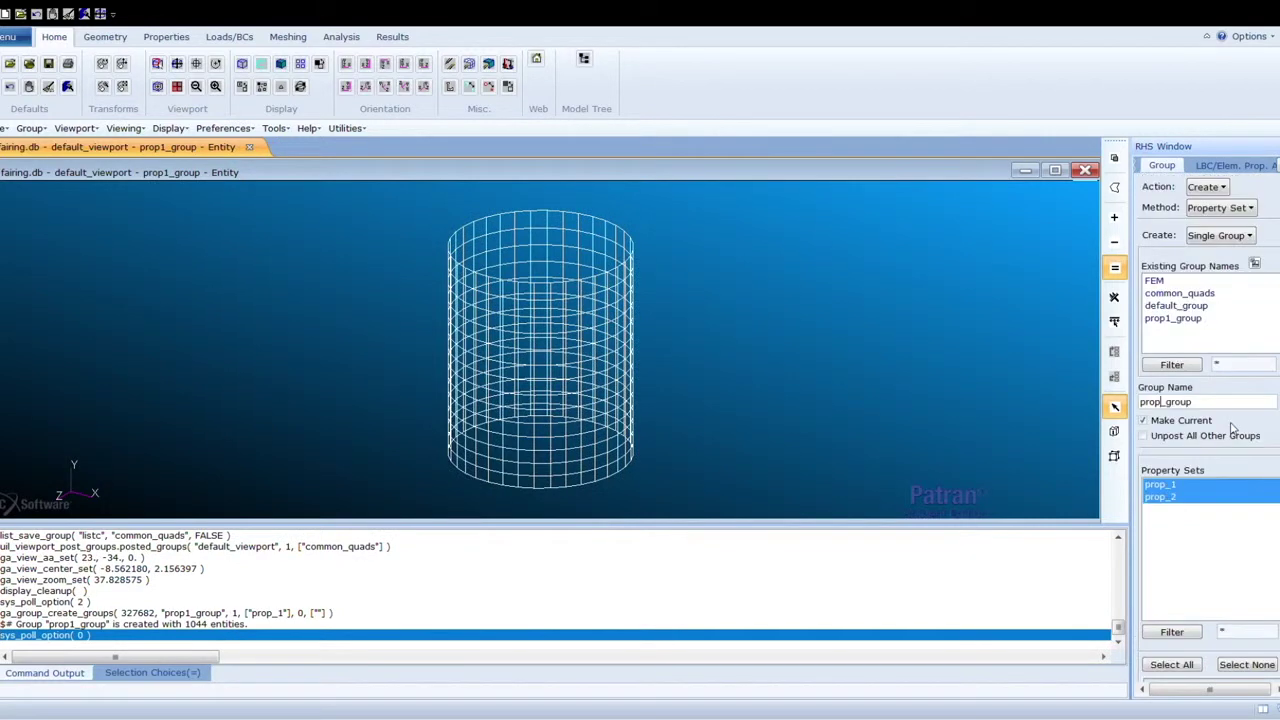
Step: Create the group prop2_group from property set prop_2
{"action": "type", "text": "2"}
{"action": "left_click", "coordinate": [1162, 498]}
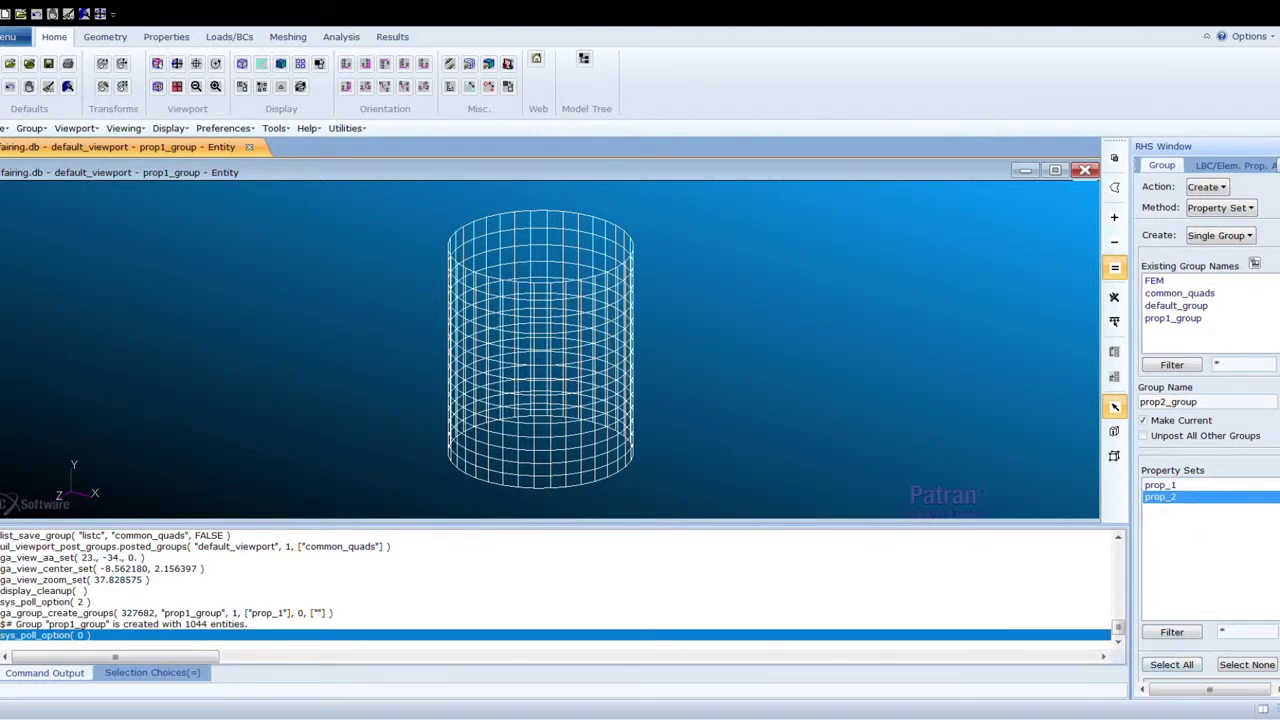
{"action": "scroll", "coordinate": [1237, 615], "scroll_direction": "down", "scroll_amount": 3}
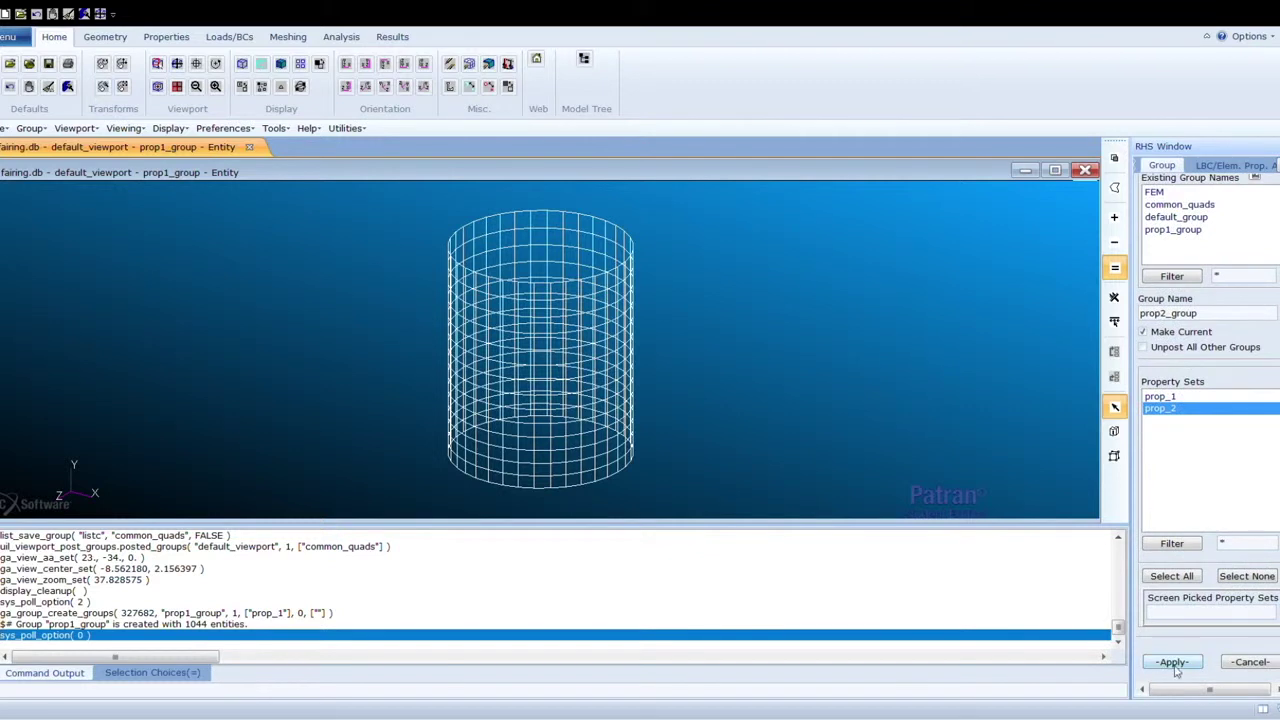
{"action": "left_click", "coordinate": [1174, 663]}
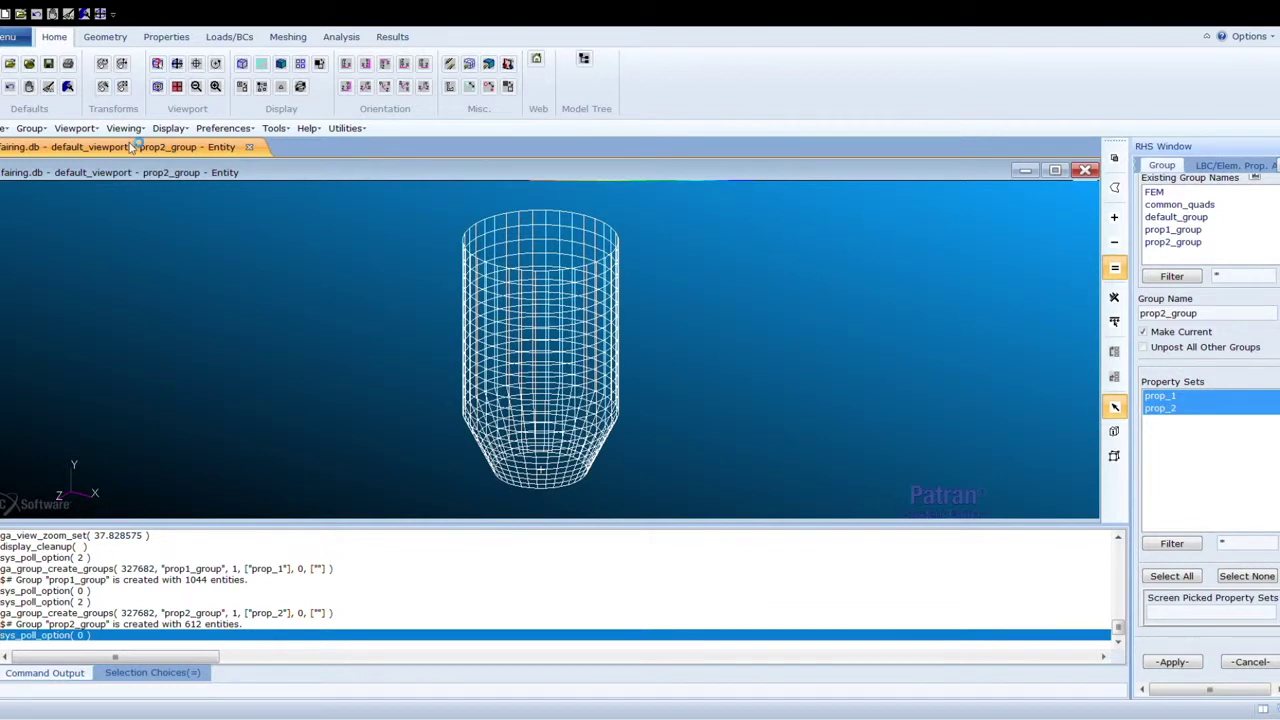
Step: Switch entity coloring and labeling to Group and set the shade color of prop1_group to yellow
{"action": "left_click", "coordinate": [169, 129]}
{"action": "left_click", "coordinate": [205, 145]}
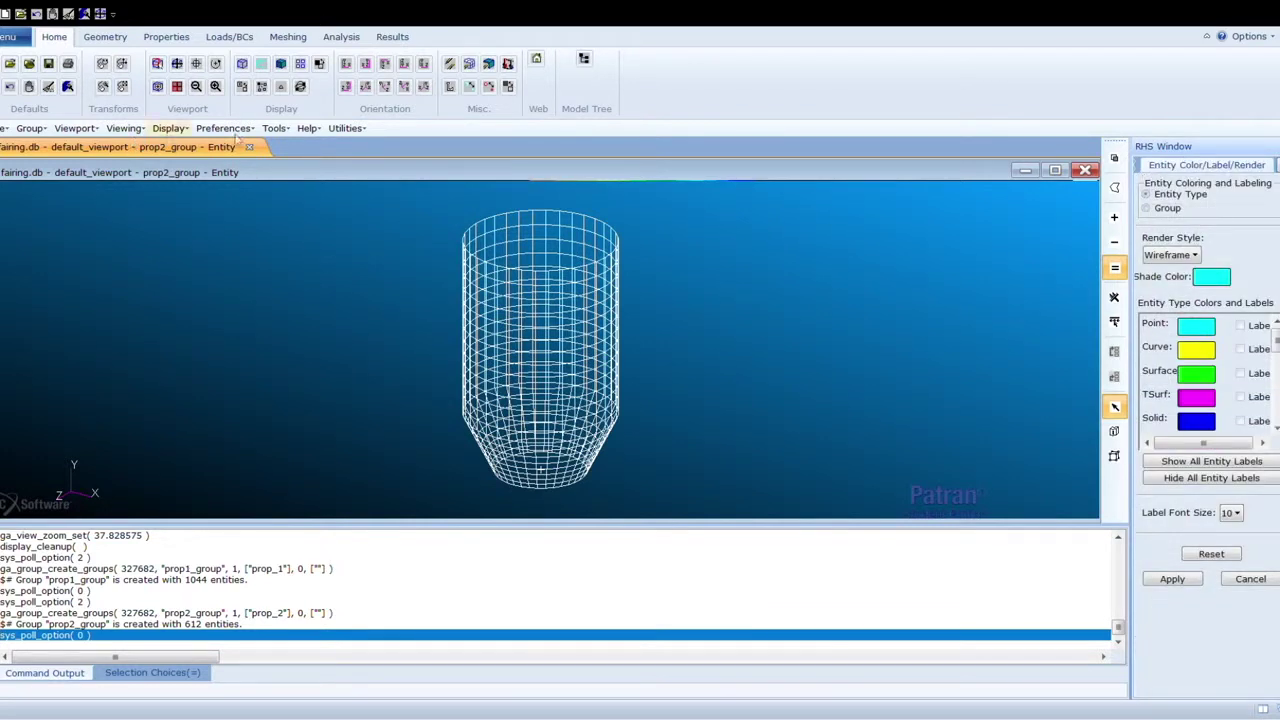
{"action": "left_click", "coordinate": [1146, 208]}
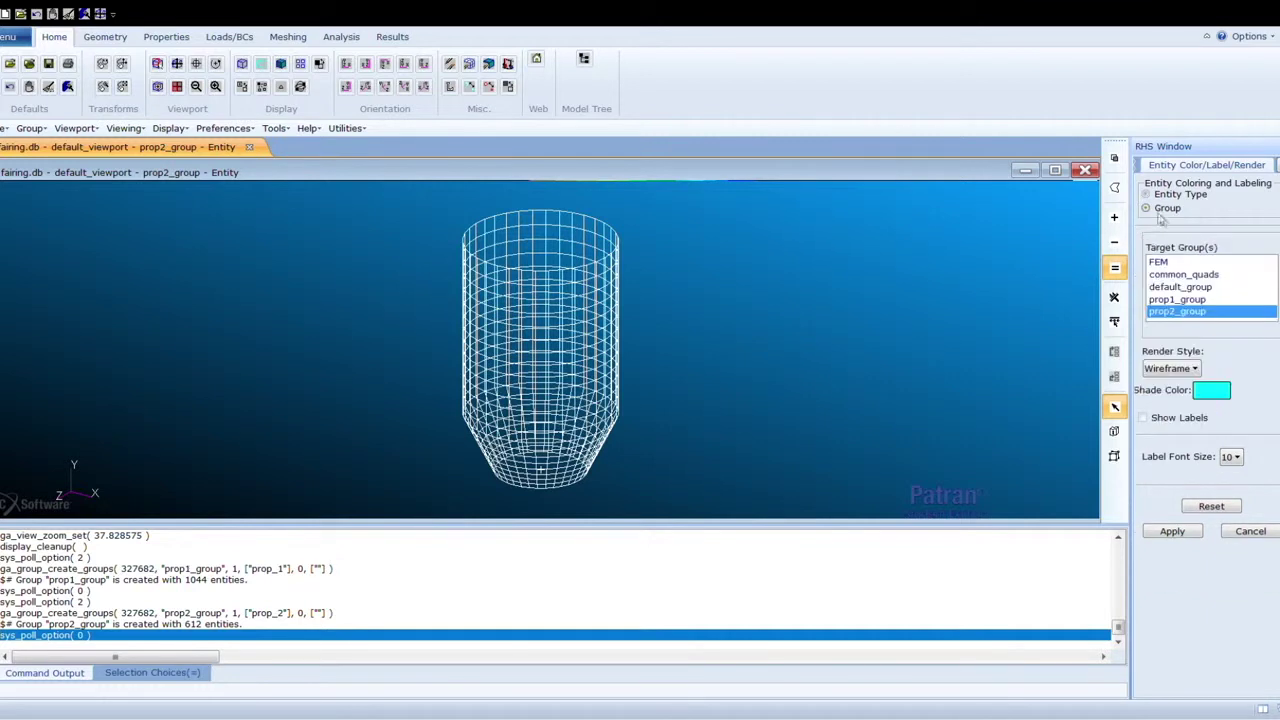
{"action": "left_click", "coordinate": [1177, 300]}
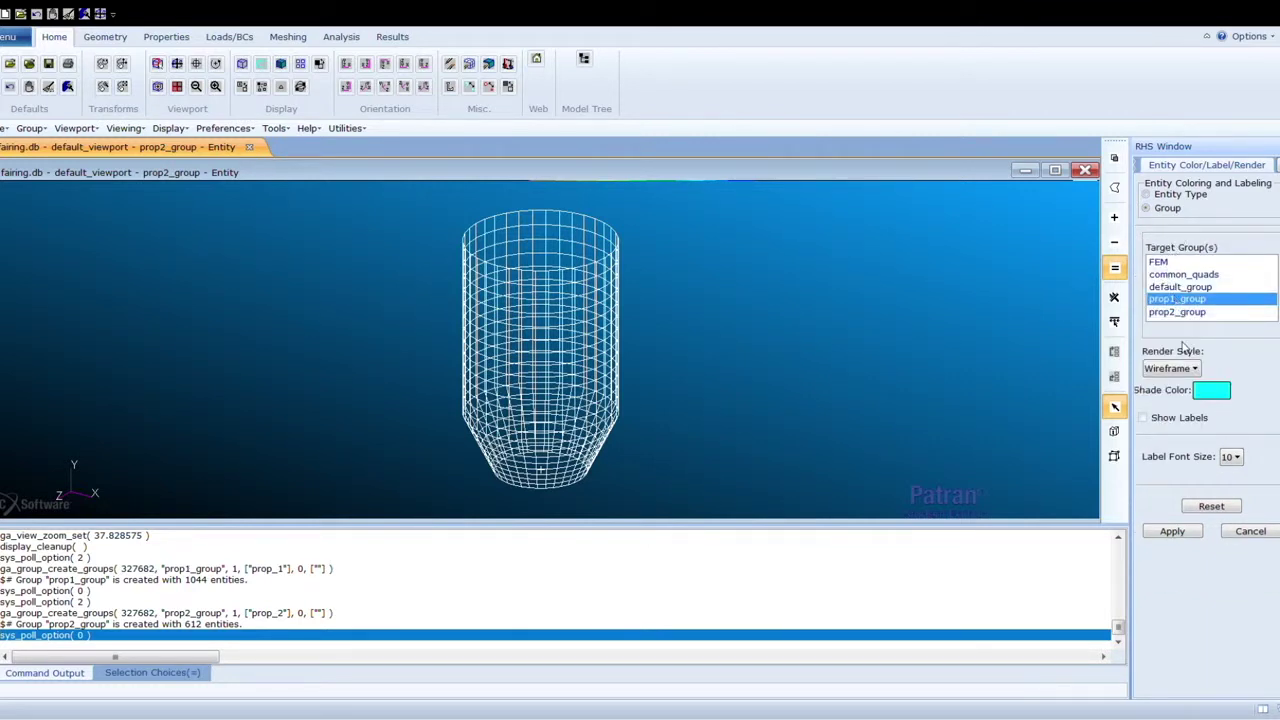
{"action": "left_click", "coordinate": [1209, 392]}
{"action": "left_click", "coordinate": [1202, 421]}
{"action": "left_click", "coordinate": [1172, 531]}
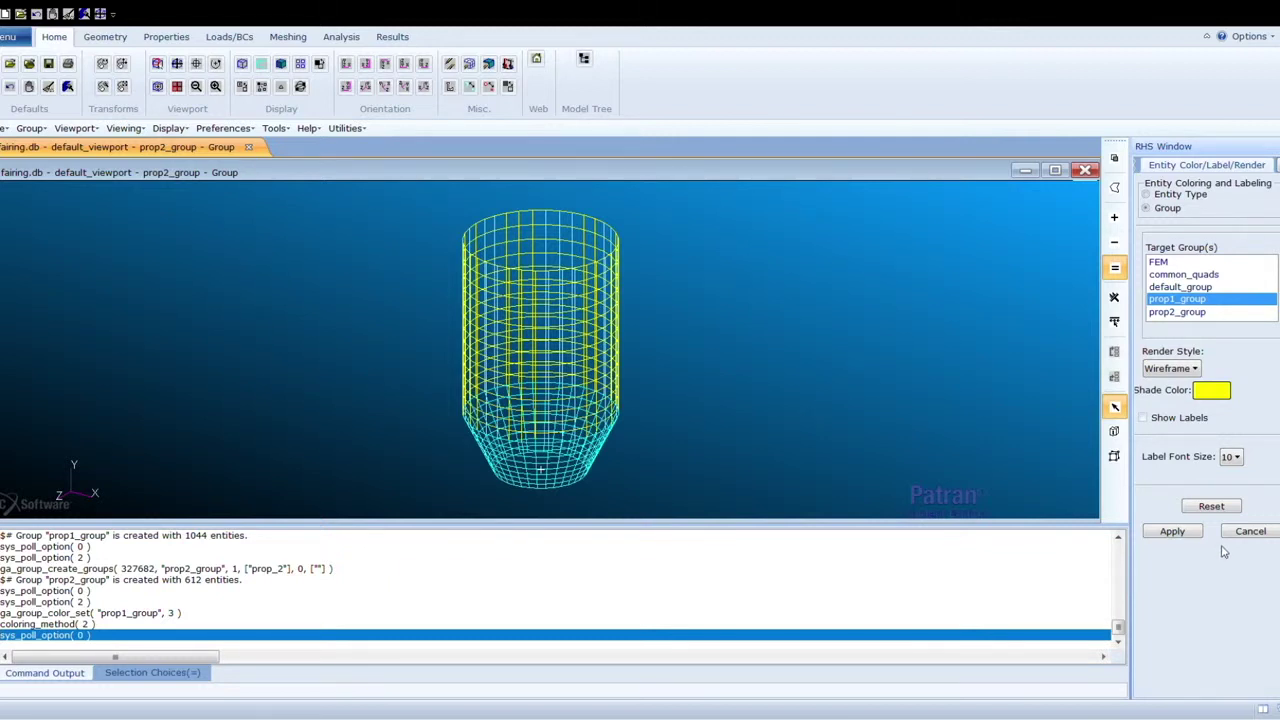
Step: Set prop2_group to the Hidden Line render style with a blue shade color and close the display settings
{"action": "left_click", "coordinate": [1188, 311]}
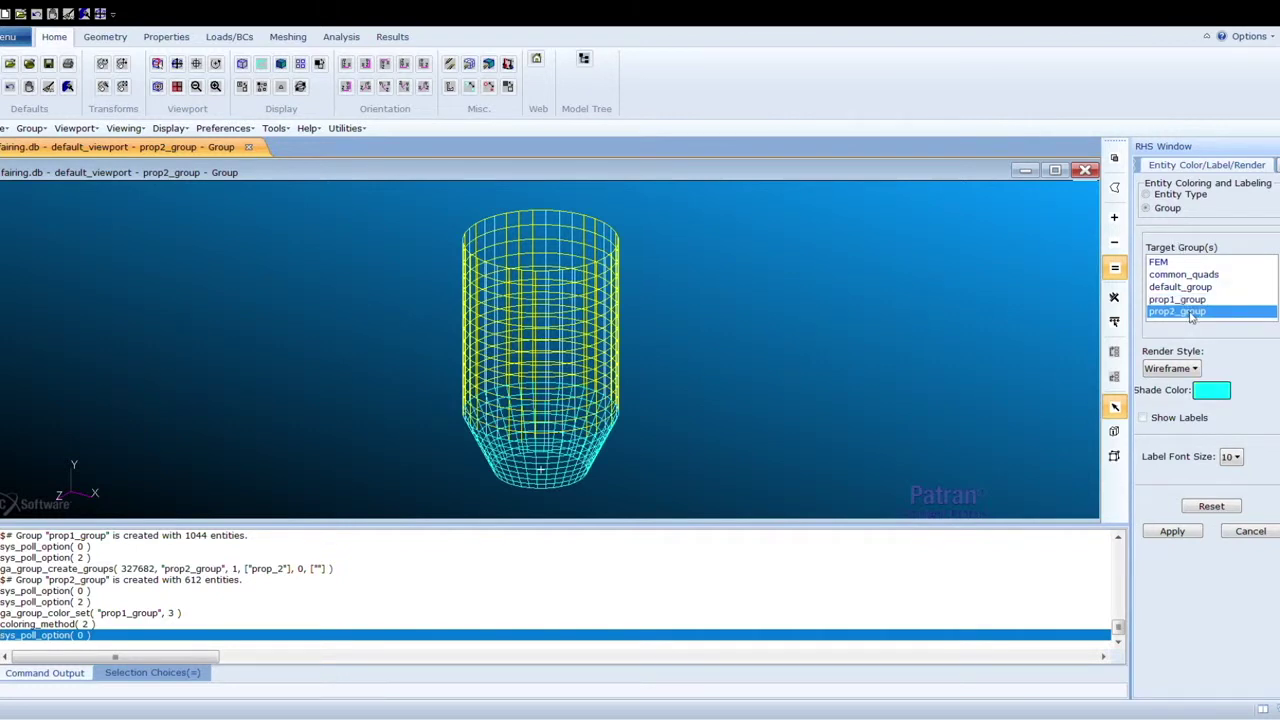
{"action": "left_click", "coordinate": [1190, 372]}
{"action": "left_click", "coordinate": [1190, 422]}
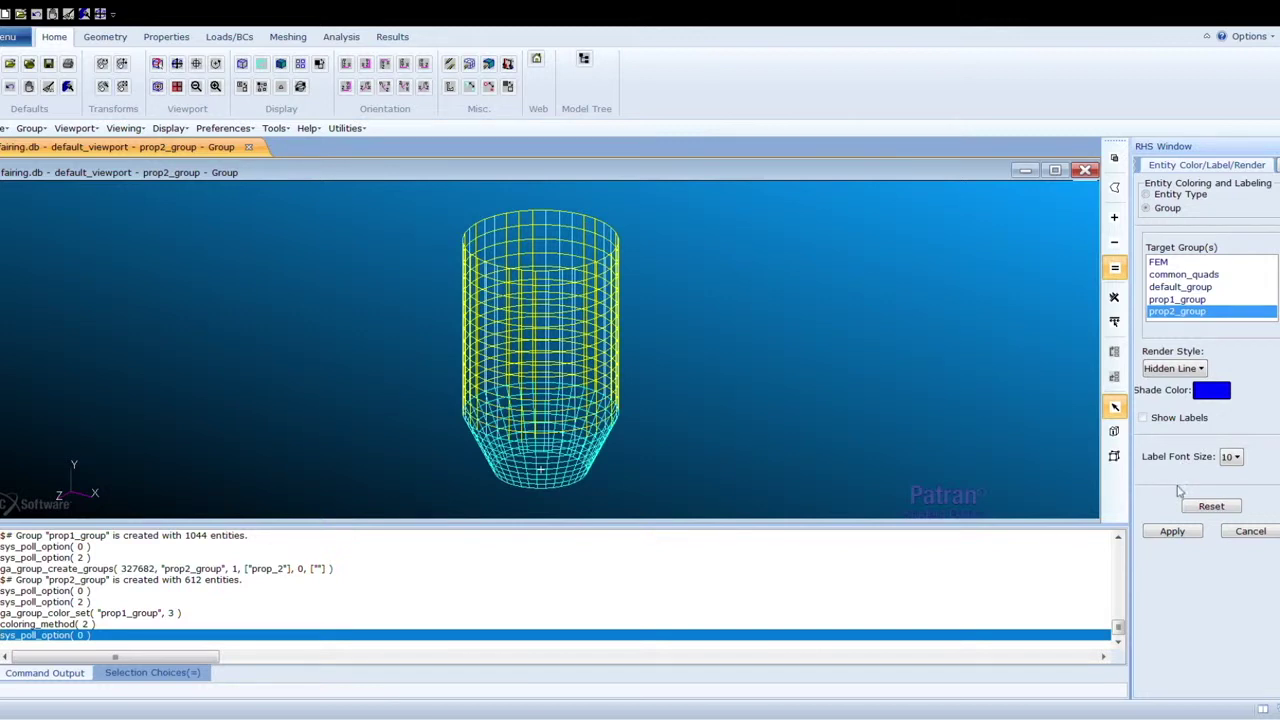
{"action": "left_click", "coordinate": [1171, 532]}
{"action": "left_click", "coordinate": [1242, 534]}
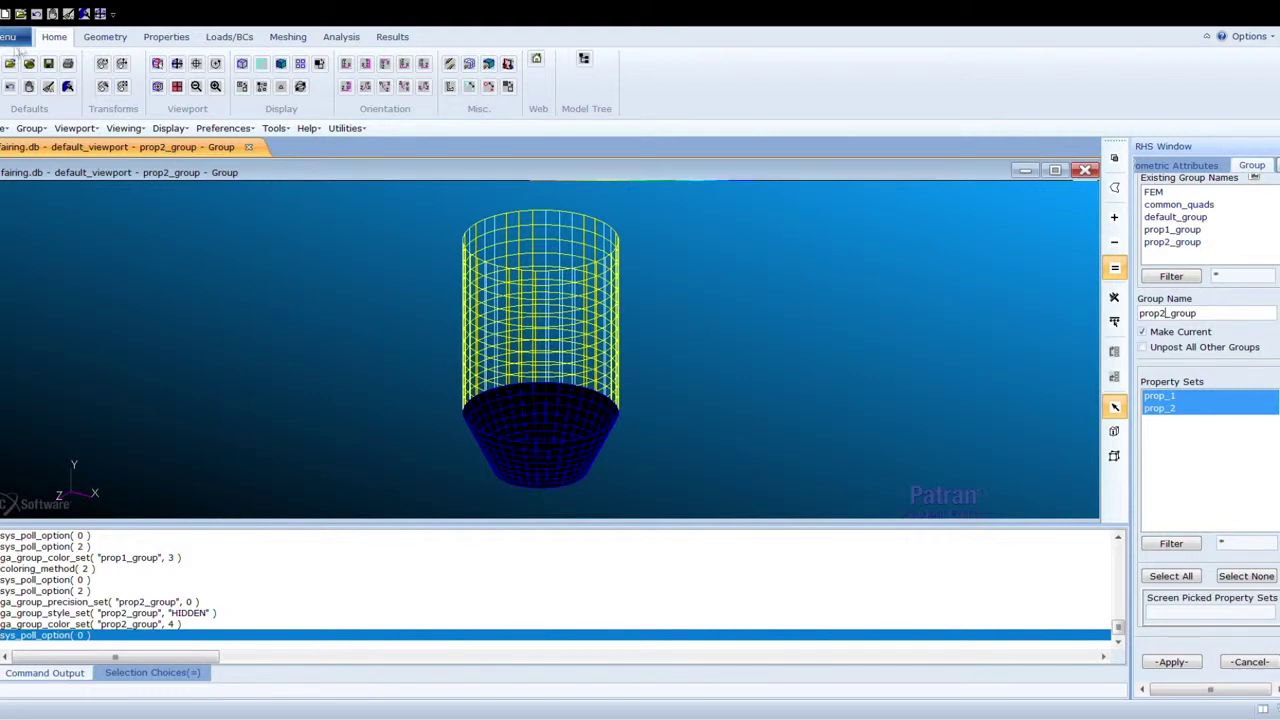
Step: Post only prop1_group in the default viewport and view it in an isometric orientation
{"action": "left_click", "coordinate": [103, 90]}
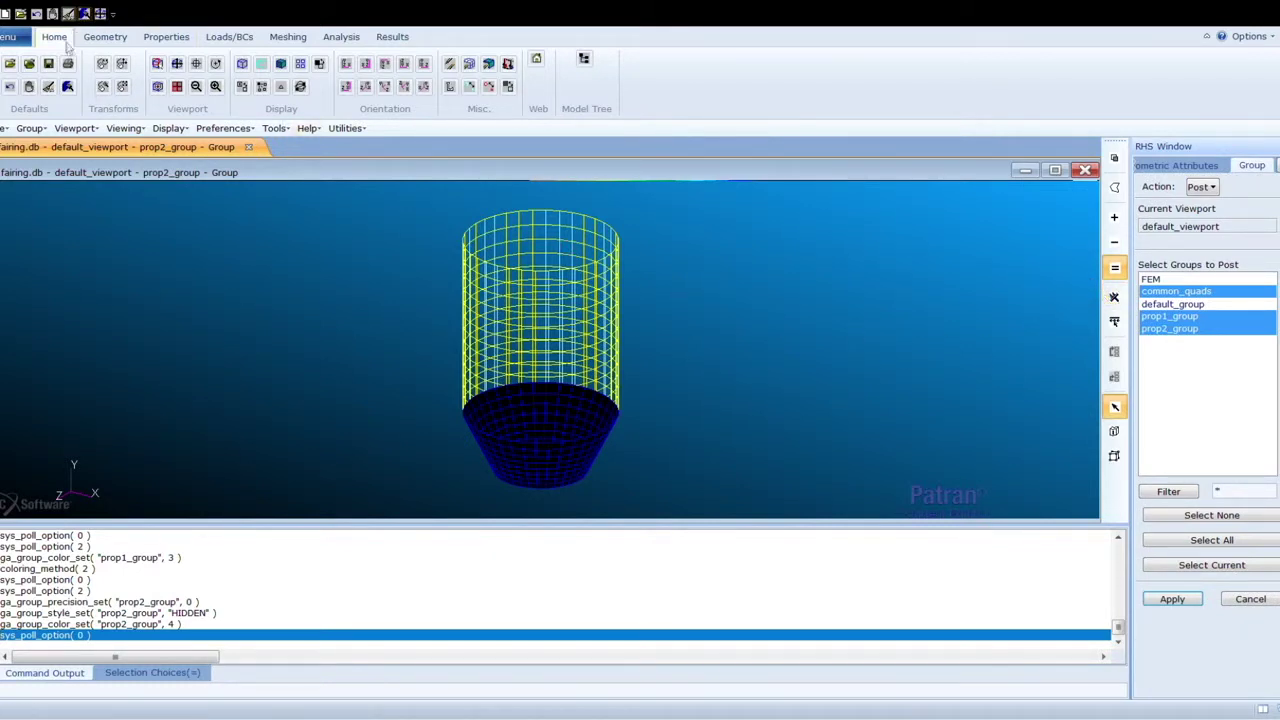
{"action": "left_click", "coordinate": [404, 88]}
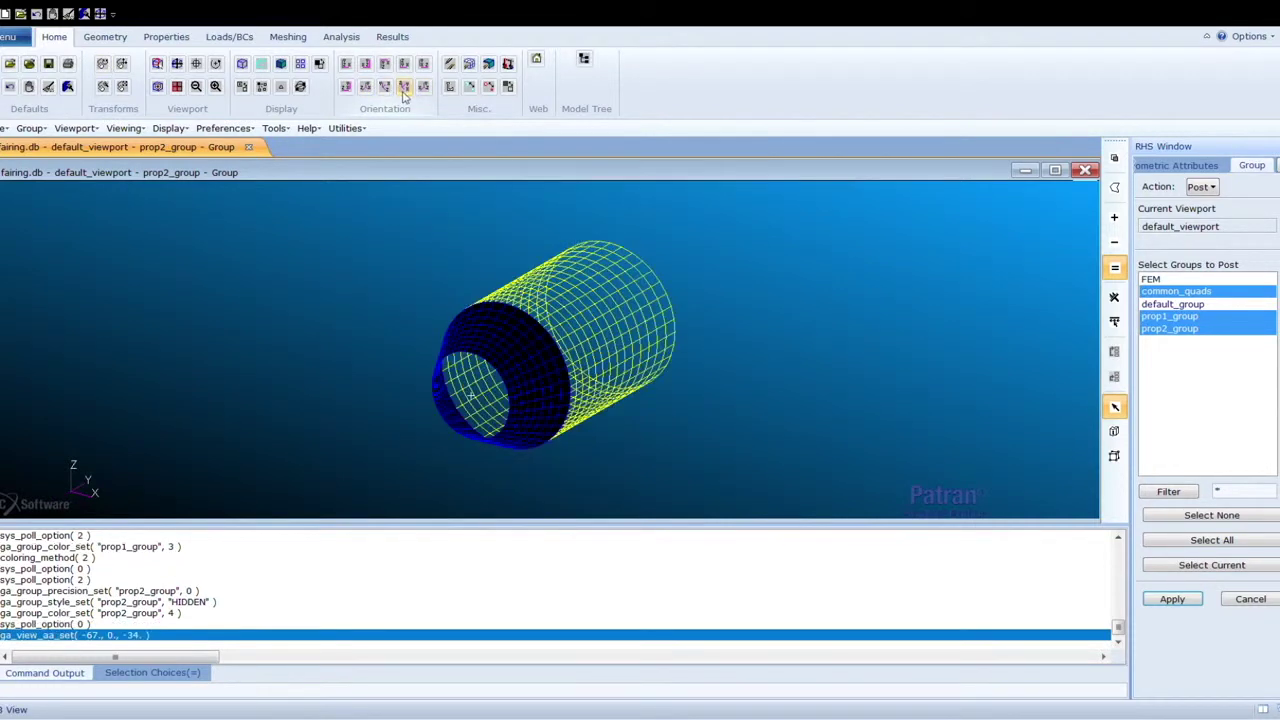
{"action": "left_click", "coordinate": [1194, 318]}
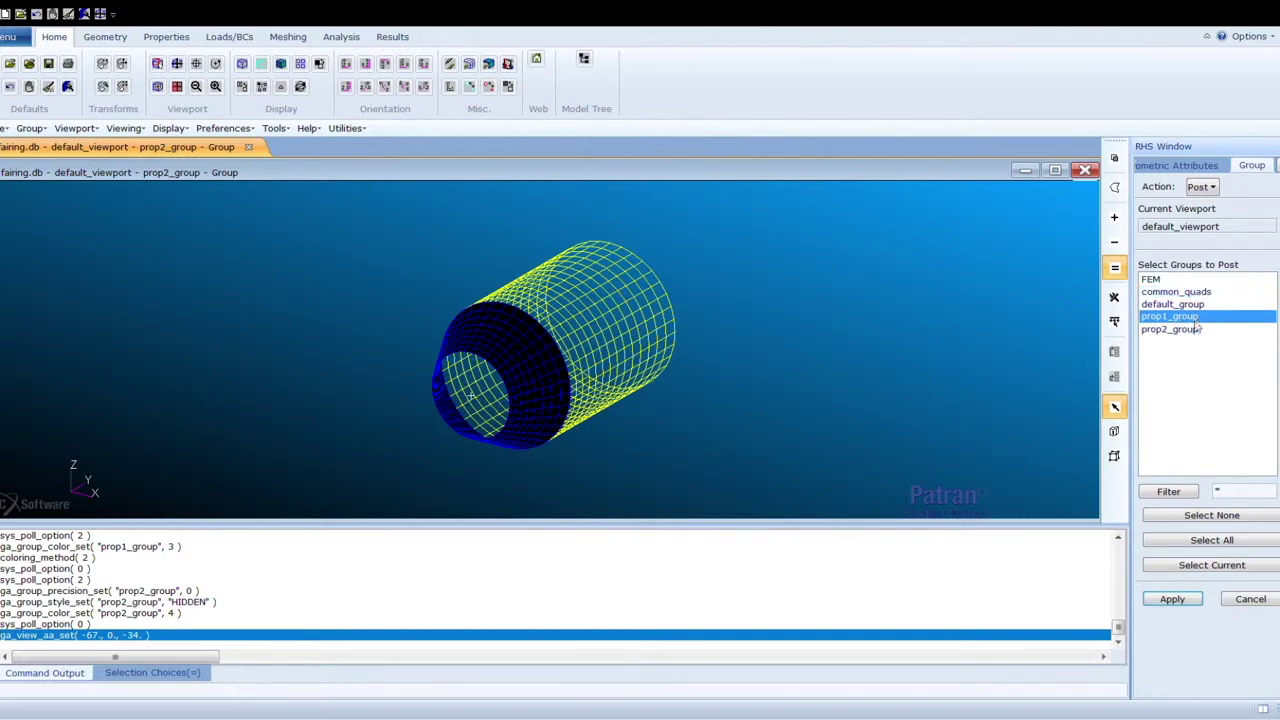
{"action": "left_click", "coordinate": [1182, 599]}
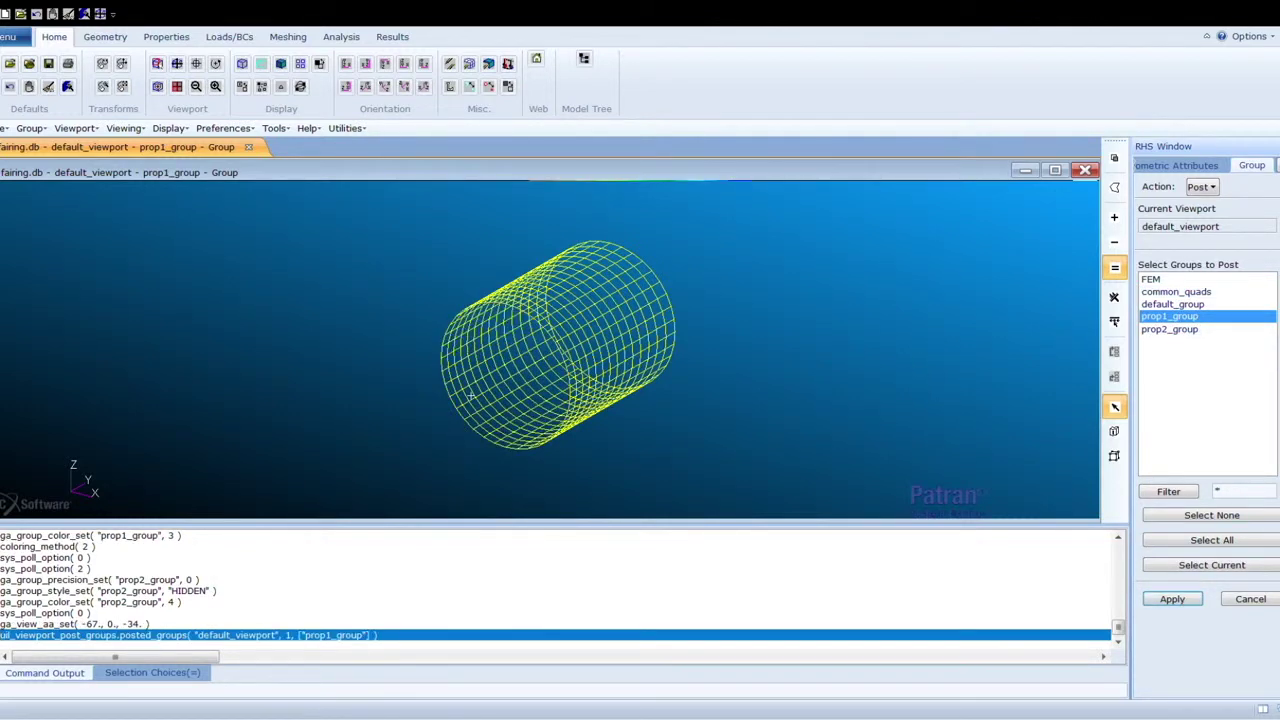
Step: Post prop2_group alone to inspect it, and finish with both prop1_group and prop2_group posted in the default viewport
{"action": "left_click", "coordinate": [1183, 330]}
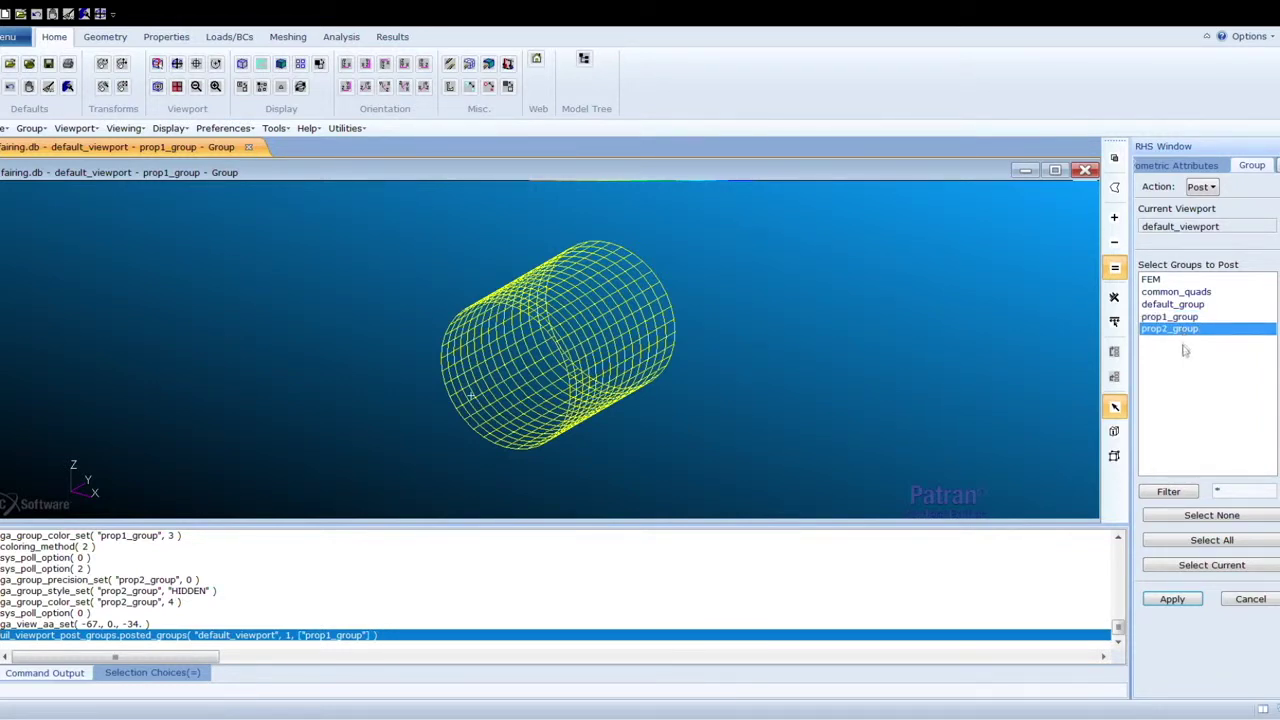
{"action": "left_click", "coordinate": [1172, 598]}
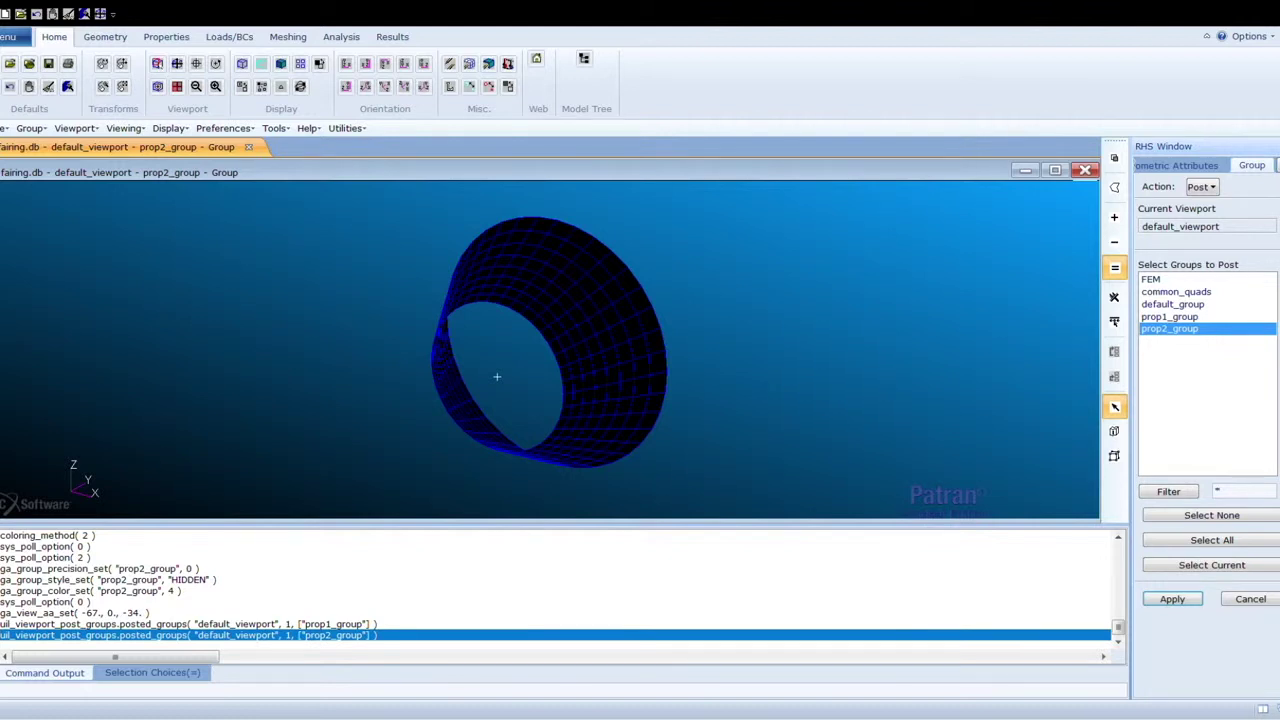
{"action": "left_click", "coordinate": [1190, 317], "text": "ctrl"}
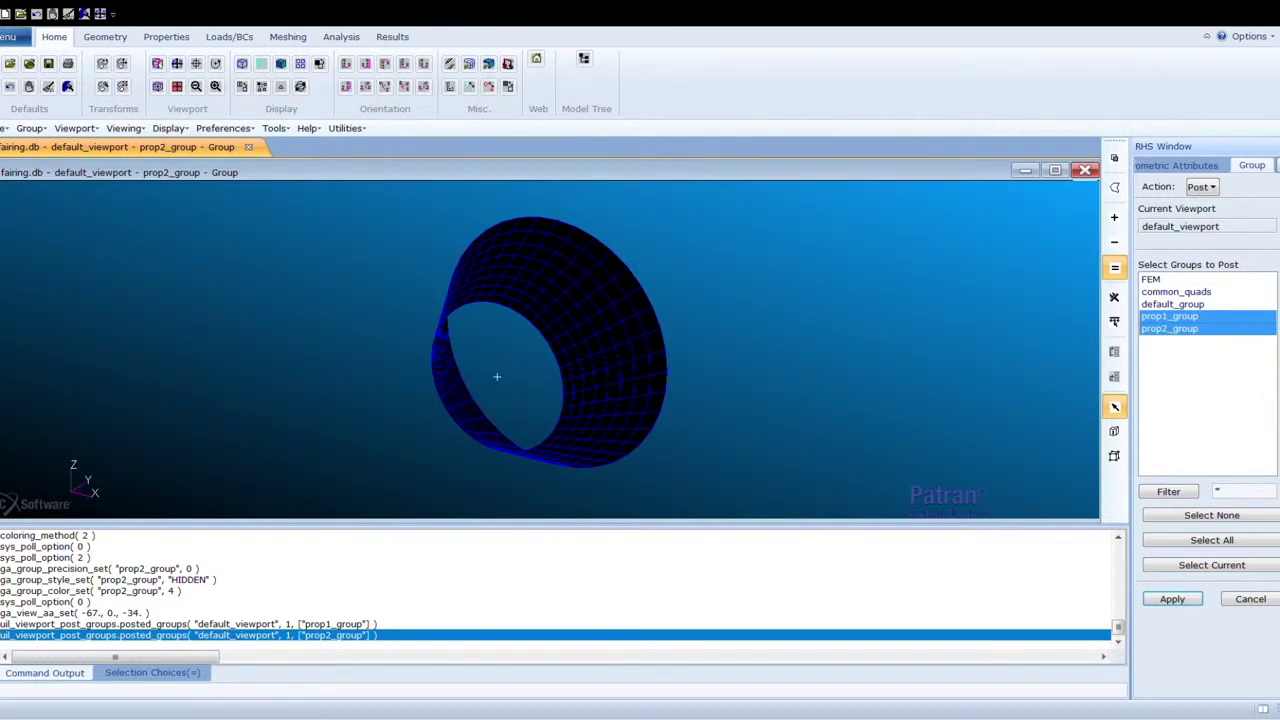
{"action": "left_click", "coordinate": [1172, 599]}
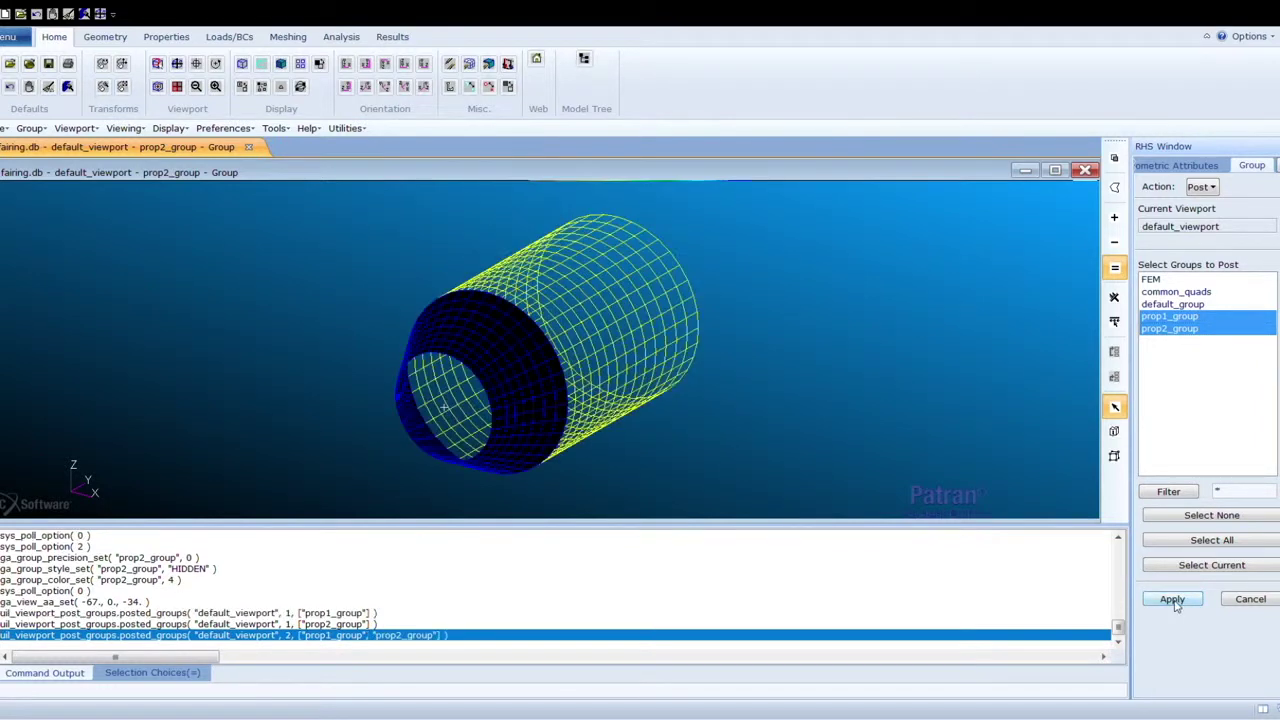